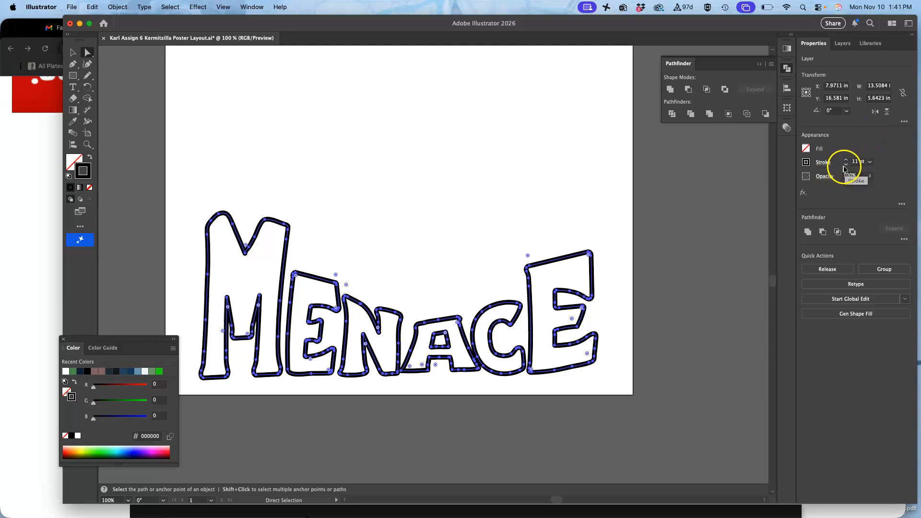
# Step: Narrow the letter A in MENACE, including its inner outline, to about 2.44 in wide and stretch it to about 1.91 in tall
pyautogui.click(445, 333)
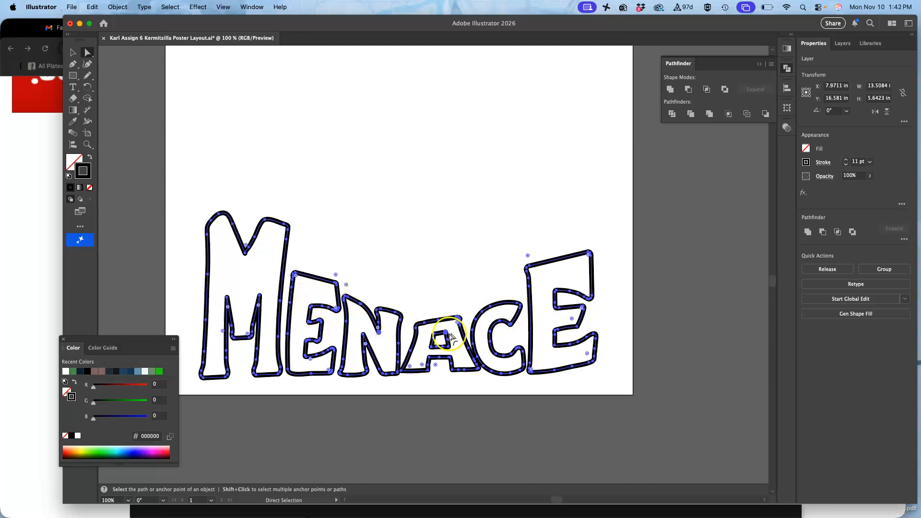
pyautogui.press('super+equal')
pyautogui.press('super+equal')
pyautogui.press('super+equal')
pyautogui.press('super+equal')
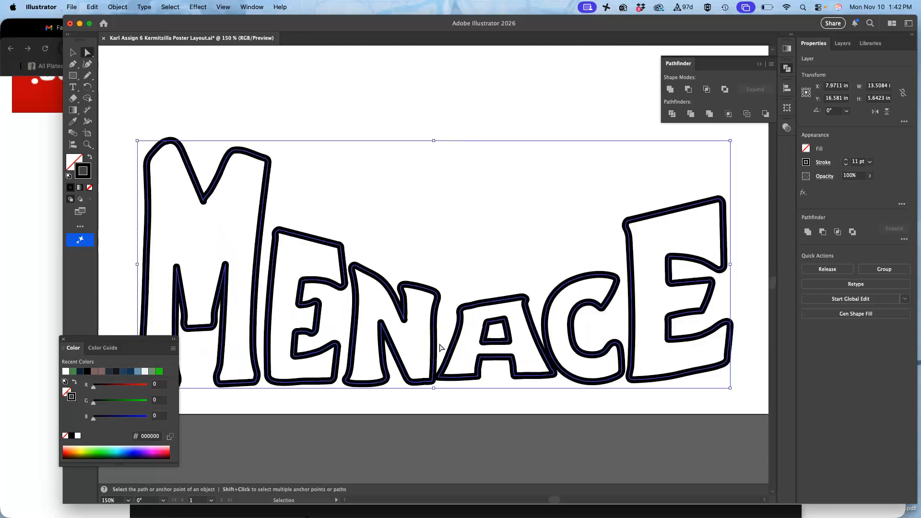
pyautogui.scroll(-5, 441, 348)
pyautogui.hscroll(2, 441, 348)
pyautogui.scroll(-1, 440, 348)
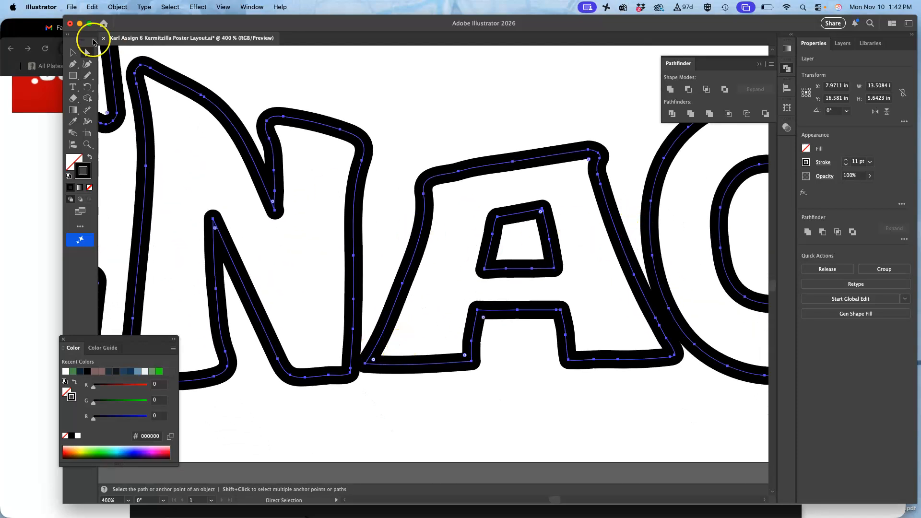
pyautogui.click(438, 78)
pyautogui.click(491, 164)
pyautogui.click(491, 164)
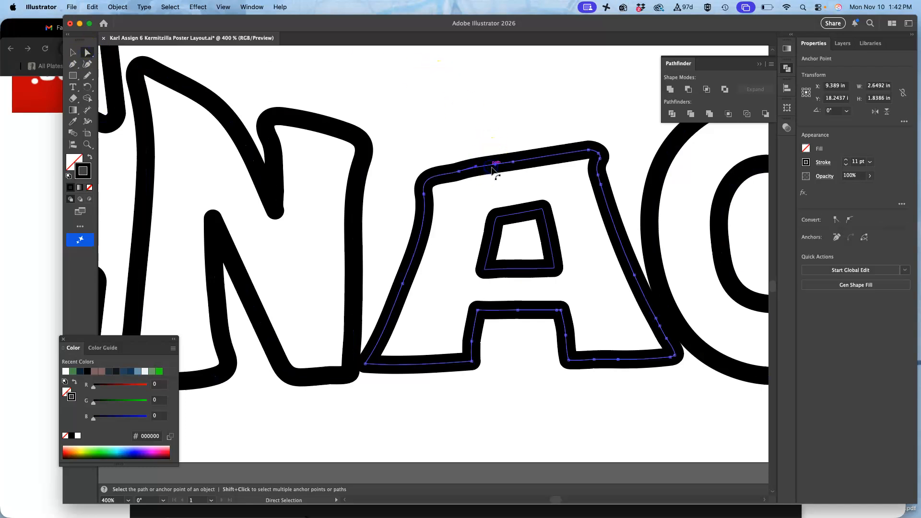
pyautogui.keyDown('shift'); pyautogui.click(522, 217); pyautogui.keyUp('shift')
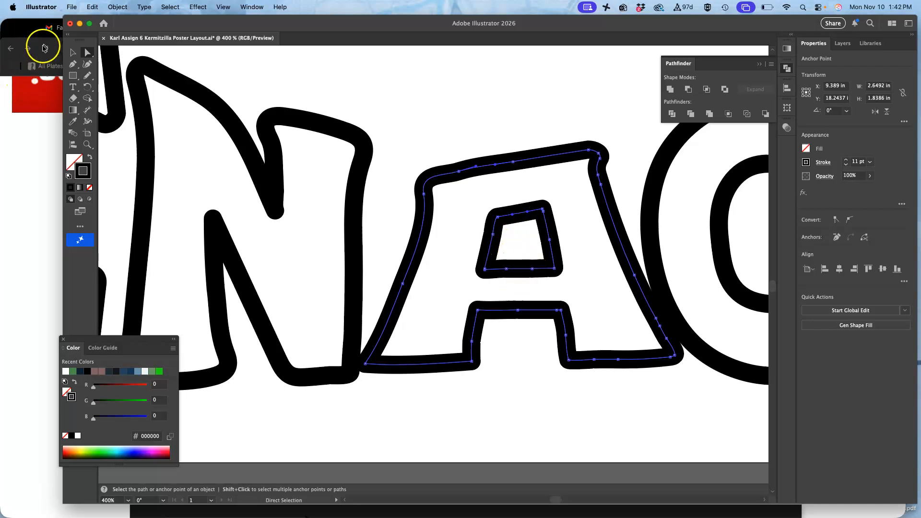
pyautogui.click(72, 52)
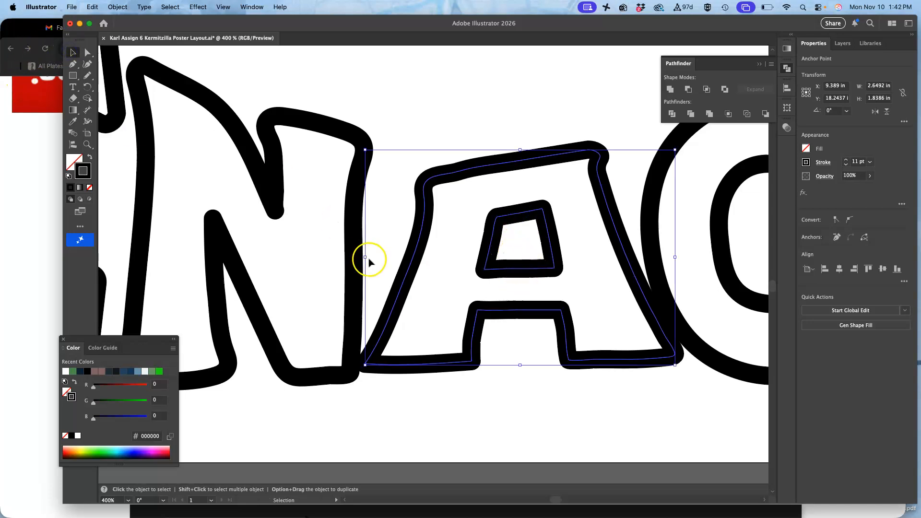
pyautogui.moveTo(366, 258); pyautogui.dragTo(378, 258)
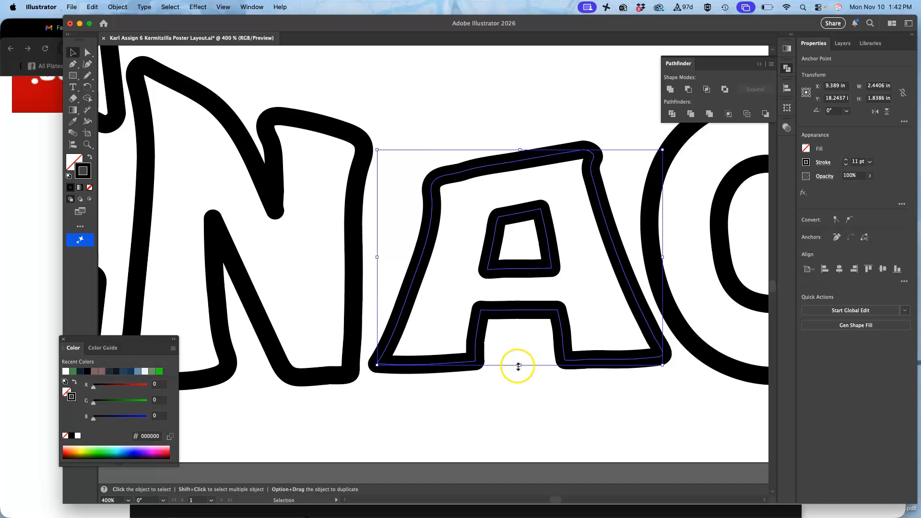
pyautogui.moveTo(519, 364); pyautogui.dragTo(518, 369)
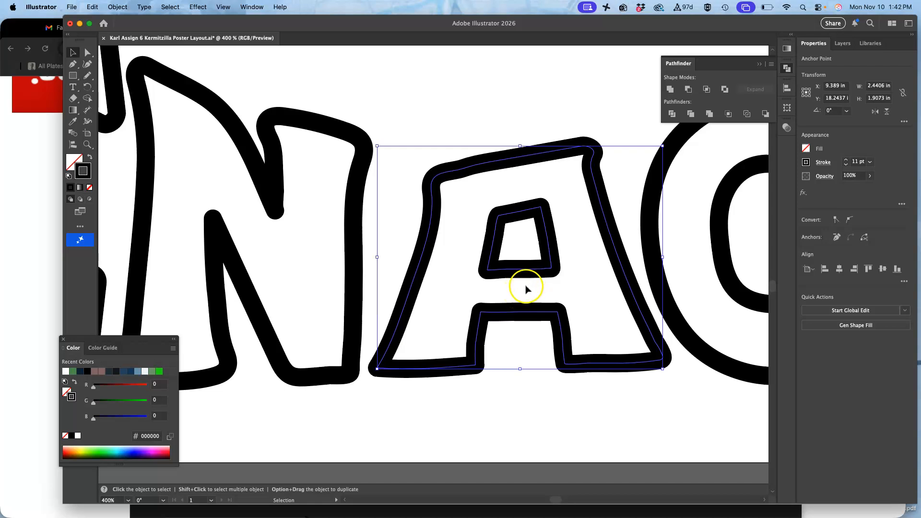
pyautogui.click(525, 298)
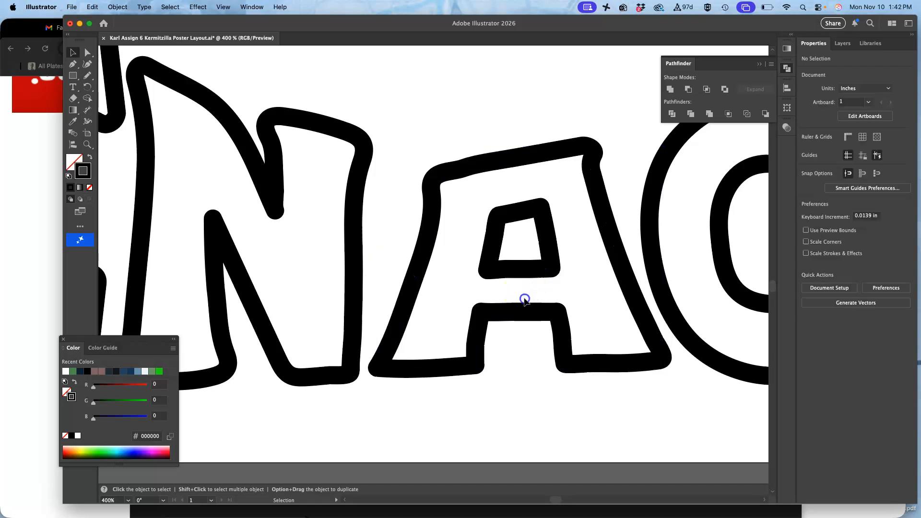
# Step: Reselect all anchor points of the letter A's outer and inner outlines as one scalable selection
pyautogui.click(524, 269)
pyautogui.press('a')
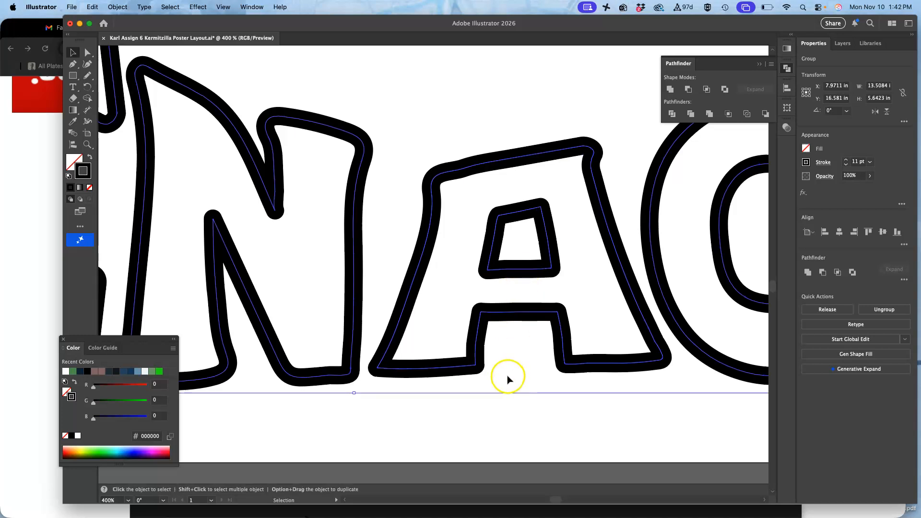
pyautogui.click(507, 378)
pyautogui.click(95, 59)
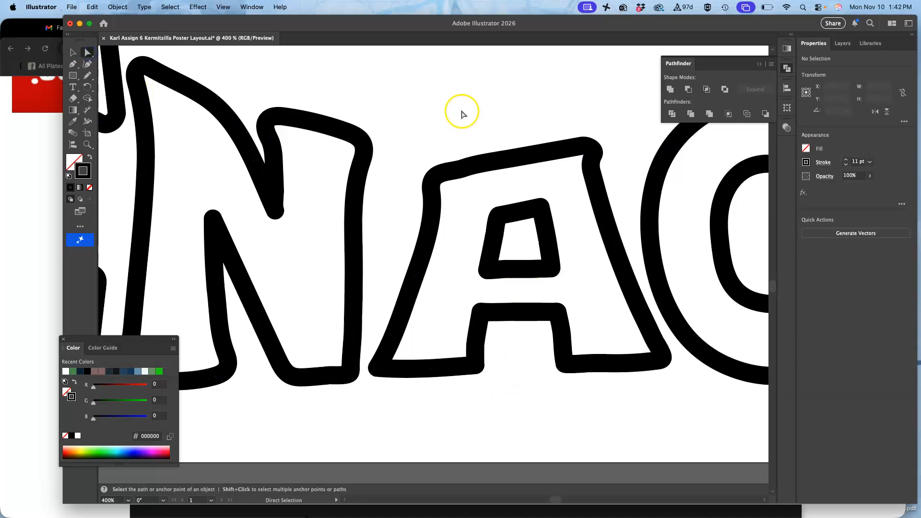
pyautogui.moveTo(495, 120); pyautogui.dragTo(509, 420)
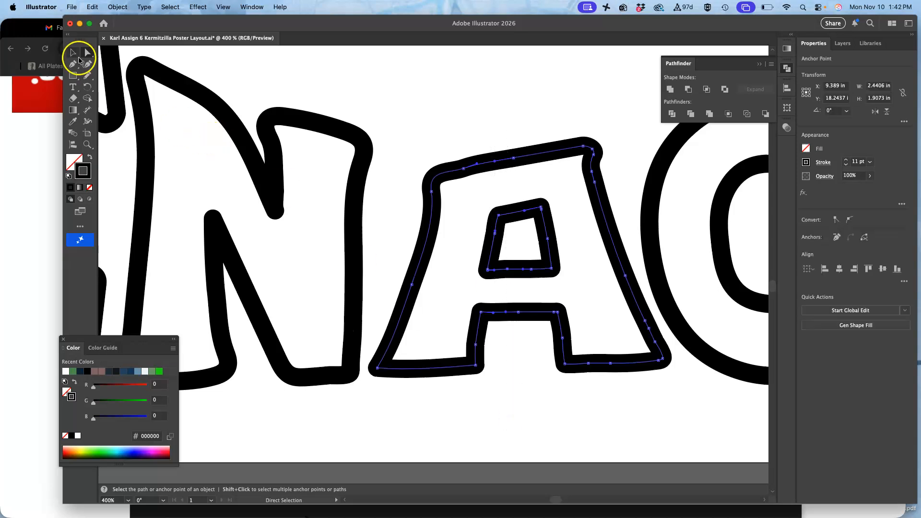
pyautogui.click(72, 53)
pyautogui.press('super+z')
pyautogui.press('super+z')
pyautogui.press('super+shift+z')
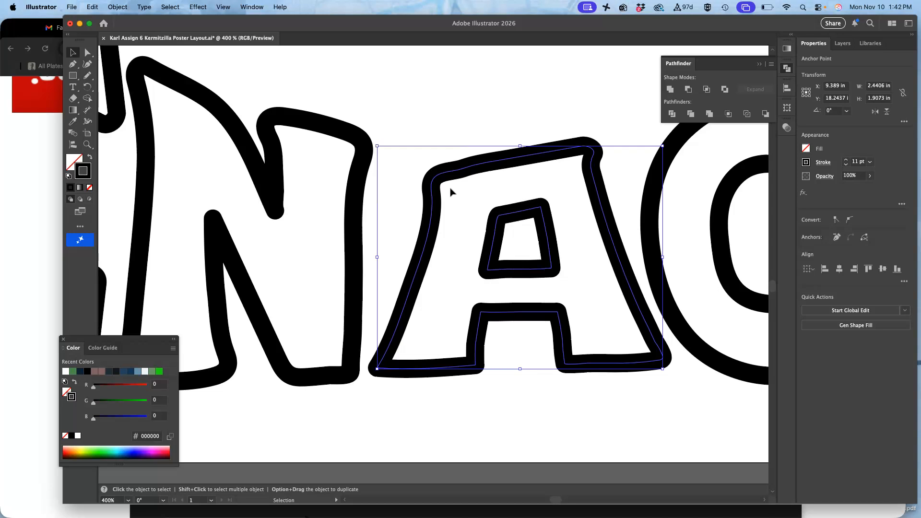
pyautogui.press('super+z')
pyautogui.press('super+z')
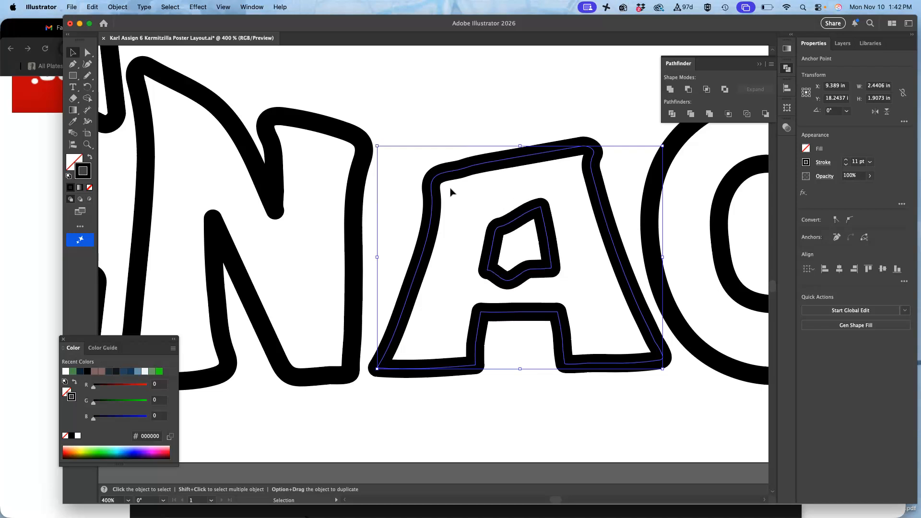
pyautogui.press('Down')
pyautogui.press('Down')
pyautogui.press('Down')
pyautogui.press('Down')
pyautogui.press('Down')
pyautogui.press('Down')
pyautogui.press('Down')
pyautogui.press('Down')
pyautogui.press('Down')
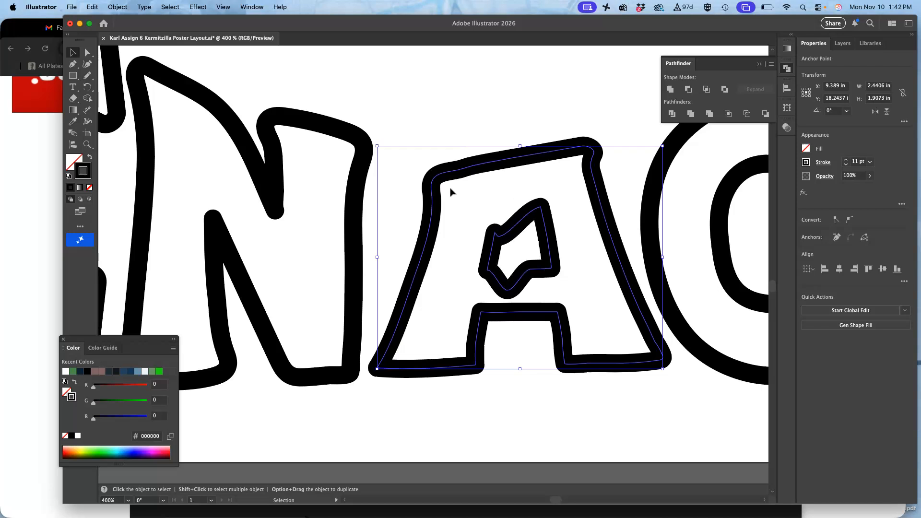
pyautogui.press('Up')
pyautogui.press('Up')
pyautogui.press('Up')
pyautogui.press('Up')
pyautogui.press('Up')
pyautogui.press('Up')
pyautogui.press('Up')
pyautogui.press('Up')
pyautogui.press('Up')
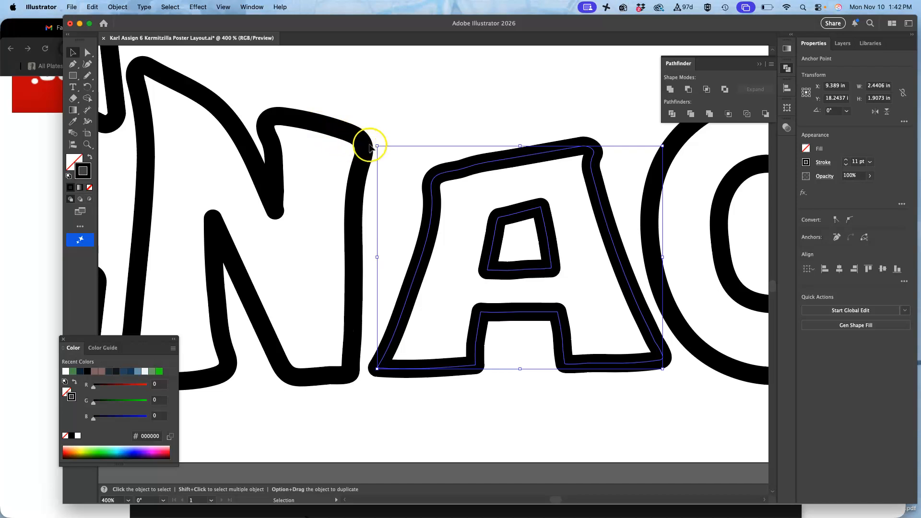
# Step: Resize the selected letter A to about 2.43 in wide and 1.95 in tall, and deselect it
pyautogui.moveTo(378, 145); pyautogui.dragTo(379, 146)
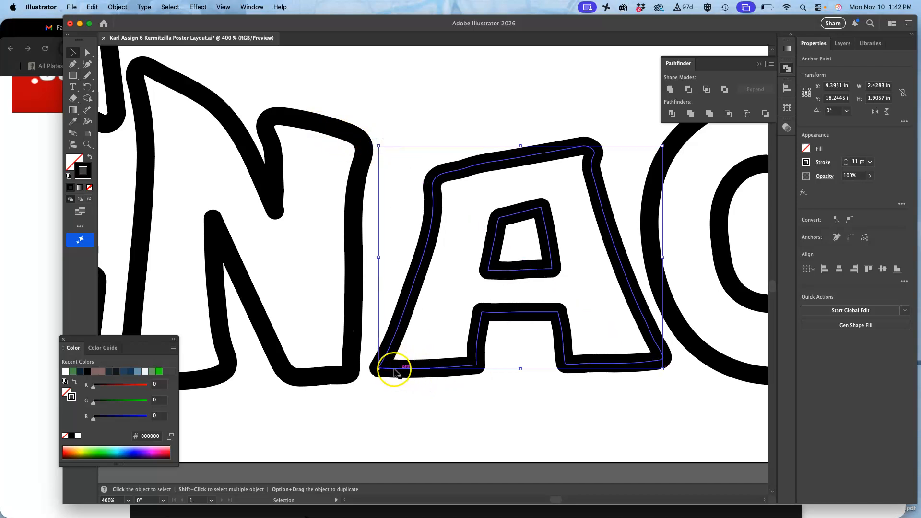
pyautogui.moveTo(379, 369); pyautogui.dragTo(381, 374)
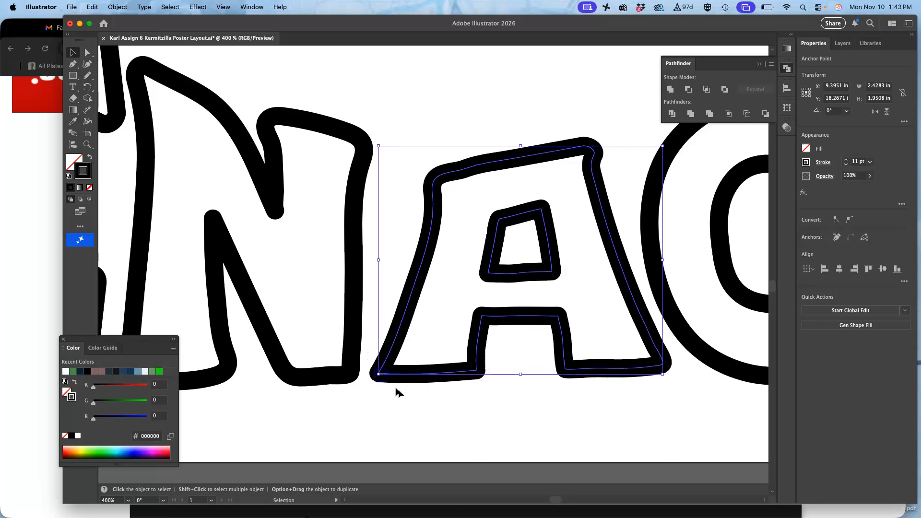
pyautogui.click(432, 422)
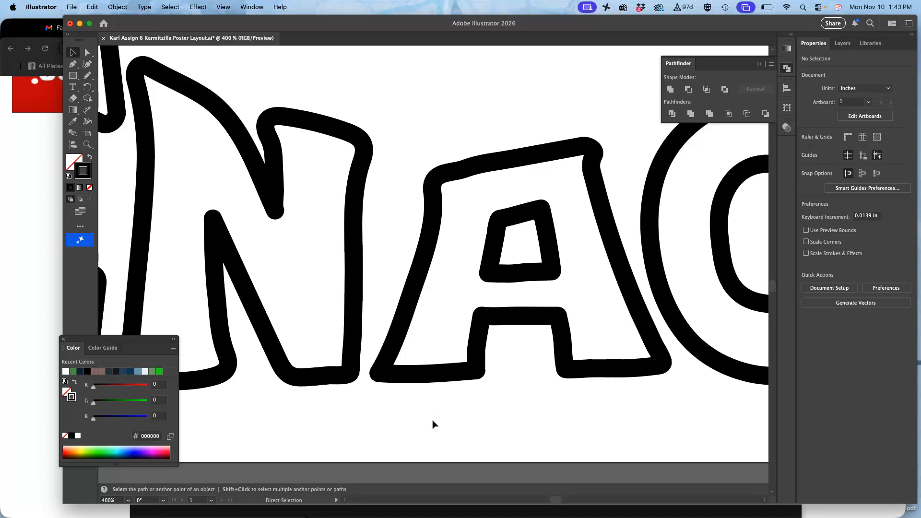
# Step: Lasso the anchor points on the left side of the M's lower middle notch and move them slightly right to narrow it
pyautogui.press('super+minus')
pyautogui.press('super+minus')
pyautogui.press('super+minus')
pyautogui.press('super+minus')
pyautogui.press('super+minus')
pyautogui.scroll(5, 432, 424)
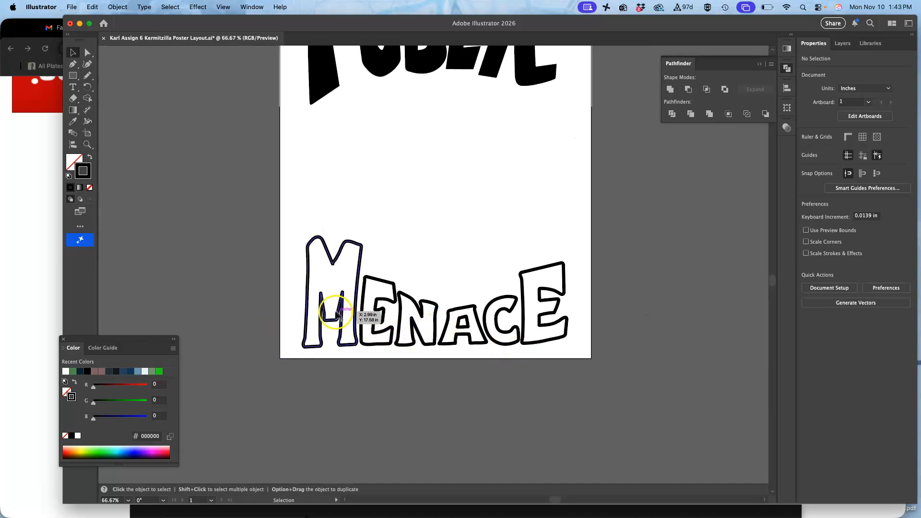
pyautogui.press('super+equal')
pyautogui.press('super+equal')
pyautogui.press('super+equal')
pyautogui.press('super+equal')
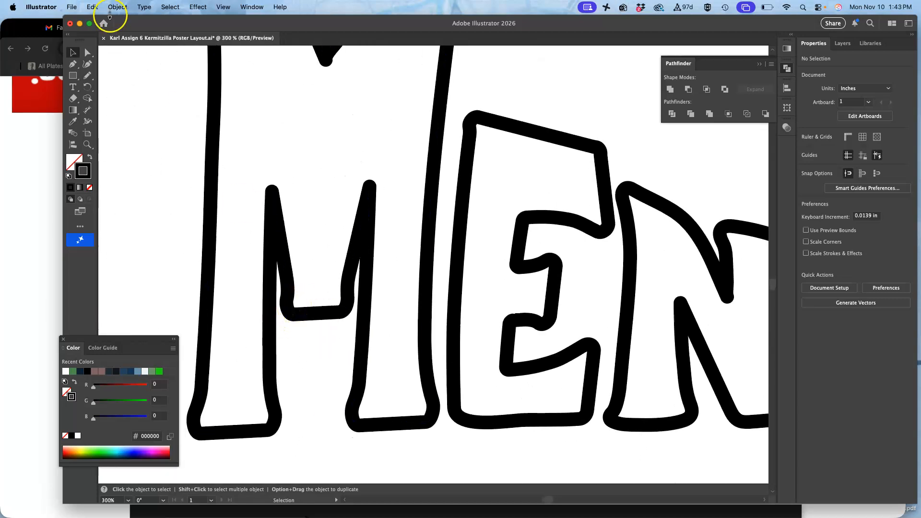
pyautogui.click(87, 52)
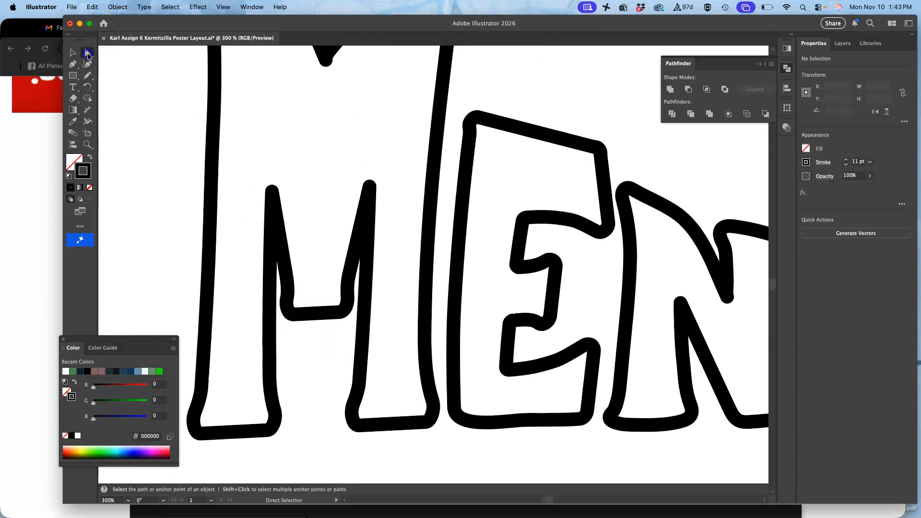
pyautogui.click(316, 316)
pyautogui.click(302, 337)
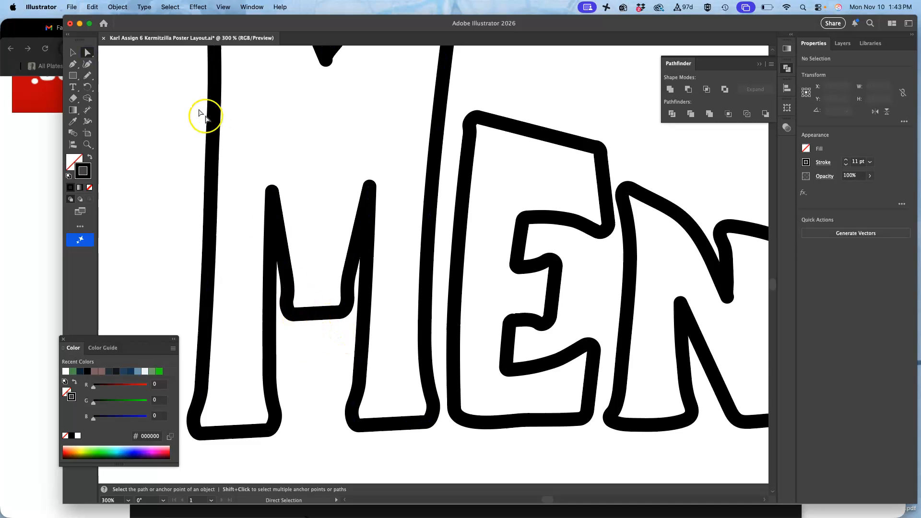
pyautogui.moveTo(90, 58); pyautogui.dragTo(128, 74)
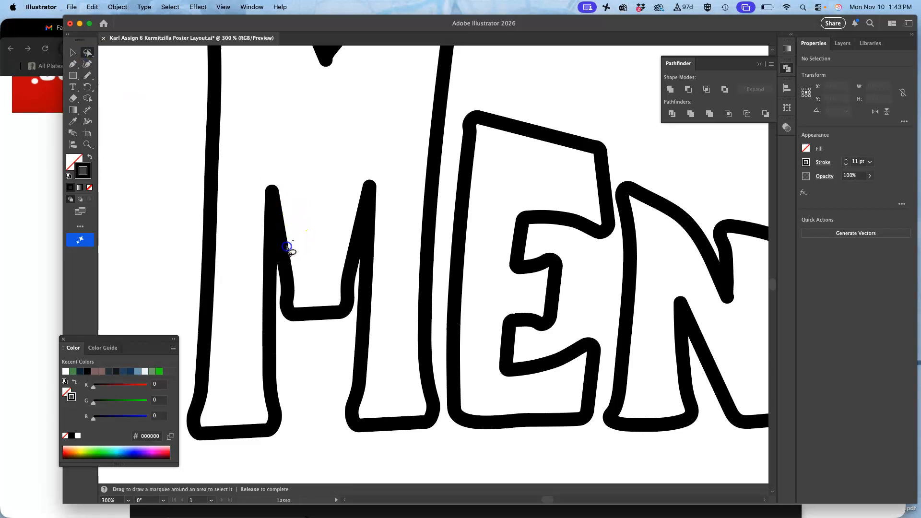
pyautogui.moveTo(283, 316)
pyautogui.mouseDown()
pyautogui.moveTo(309, 313)
pyautogui.moveTo(302, 249)
pyautogui.mouseUp()
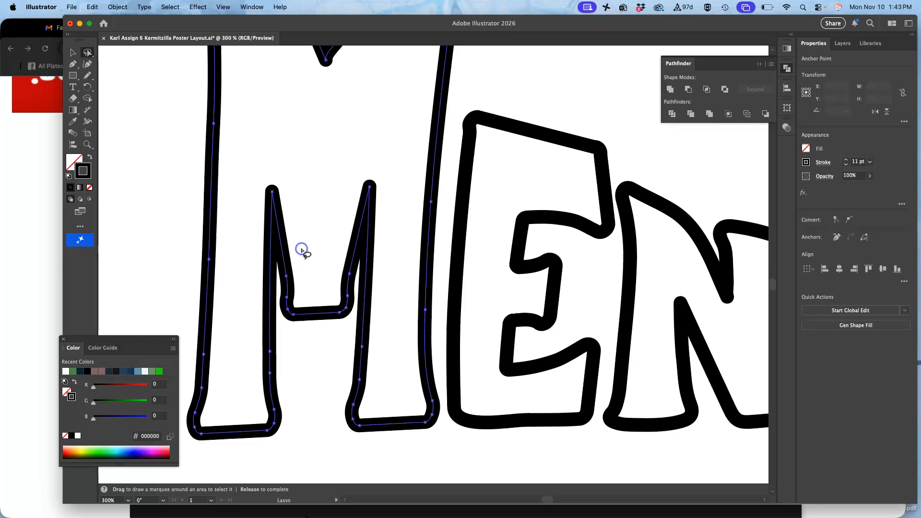
pyautogui.moveTo(88, 56)
pyautogui.mouseDown()
pyautogui.moveTo(115, 62)
pyautogui.moveTo(117, 54)
pyautogui.mouseUp()
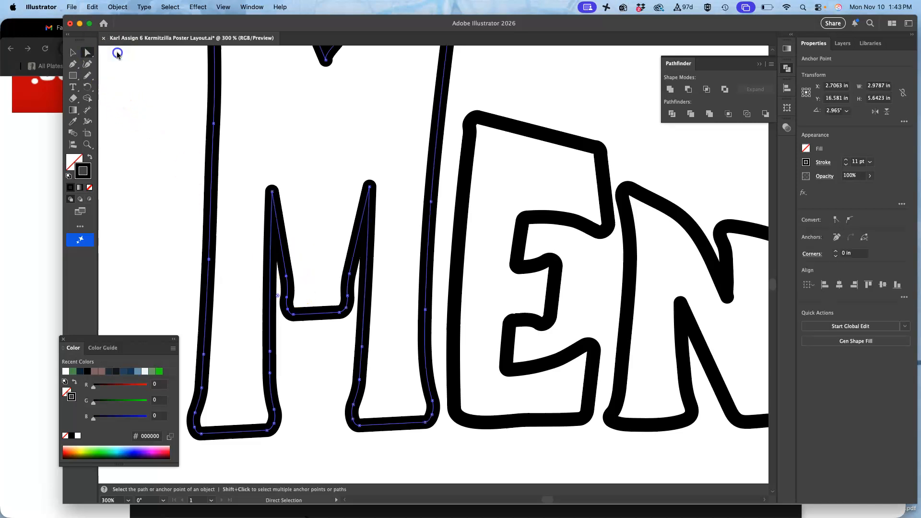
pyautogui.moveTo(288, 312); pyautogui.dragTo(302, 313)
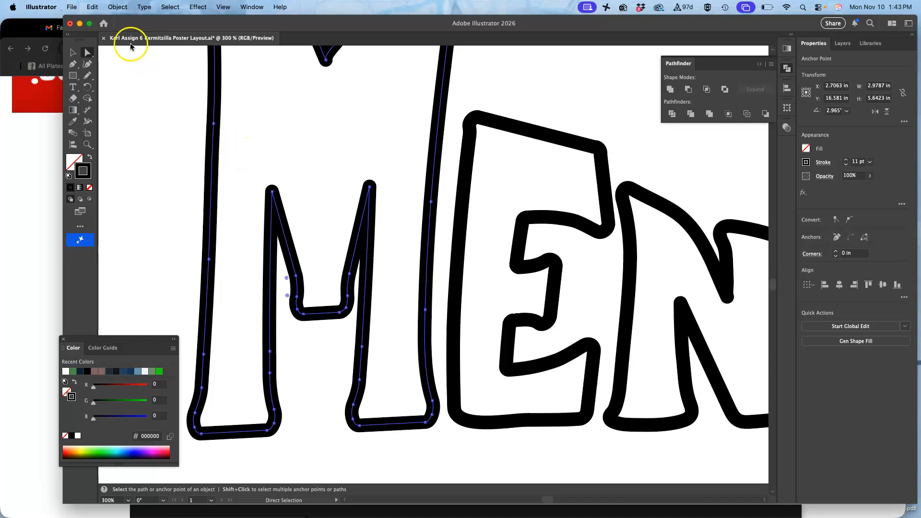
# Step: Lasso the anchor points on the right side of the M's lower middle notch and move them slightly left
pyautogui.moveTo(87, 54); pyautogui.dragTo(114, 69)
pyautogui.moveTo(340, 273)
pyautogui.mouseDown()
pyautogui.moveTo(342, 326)
pyautogui.moveTo(322, 306)
pyautogui.moveTo(335, 279)
pyautogui.mouseUp()
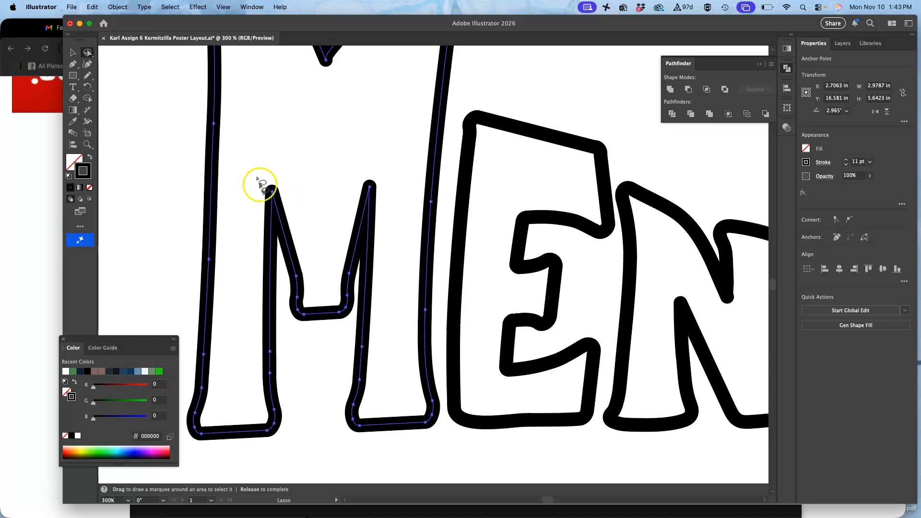
pyautogui.click(88, 53)
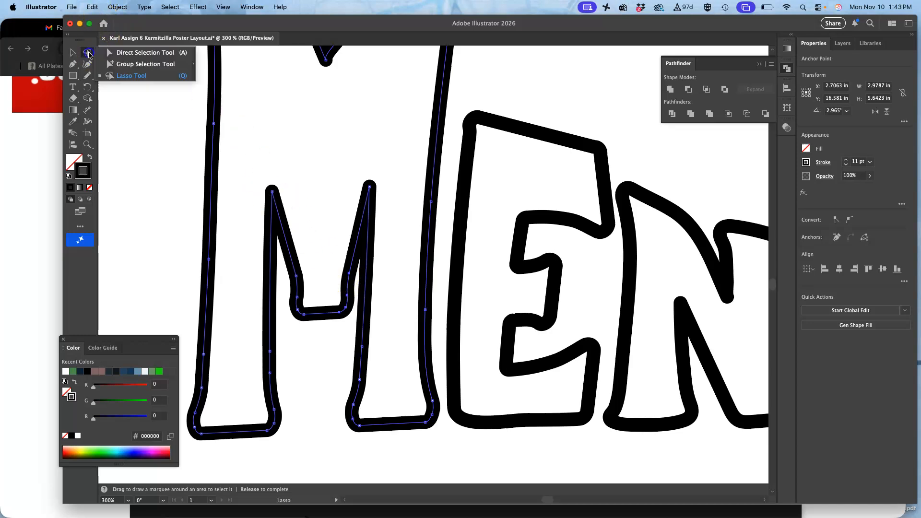
pyautogui.click(126, 54)
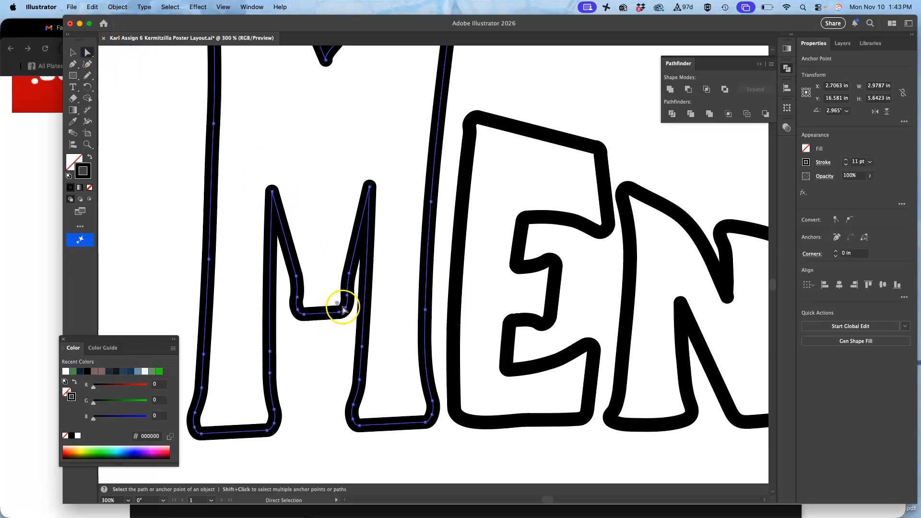
pyautogui.moveTo(346, 309); pyautogui.dragTo(338, 311)
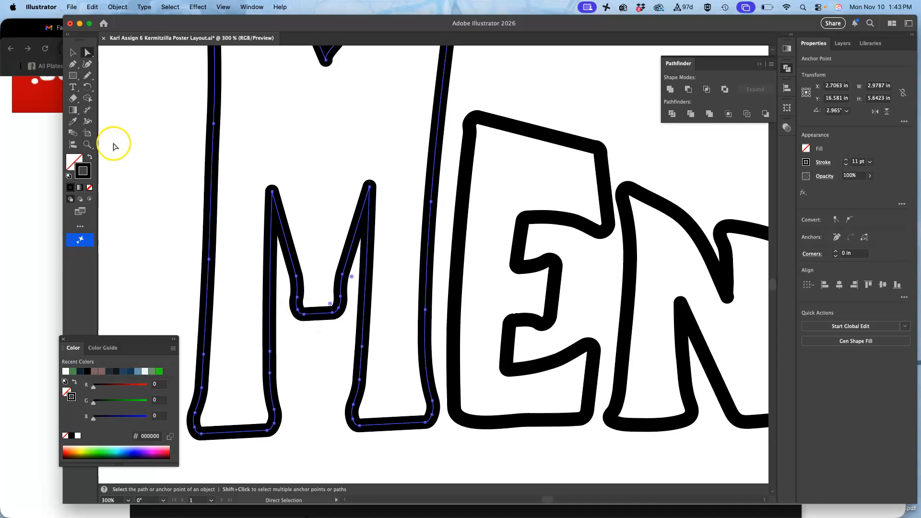
# Step: Adjust the left corner anchor of the M's lower middle notch, and delete the surplus anchor points at both corners with the Pen tool
pyautogui.click(324, 251)
pyautogui.moveTo(297, 300); pyautogui.dragTo(313, 317)
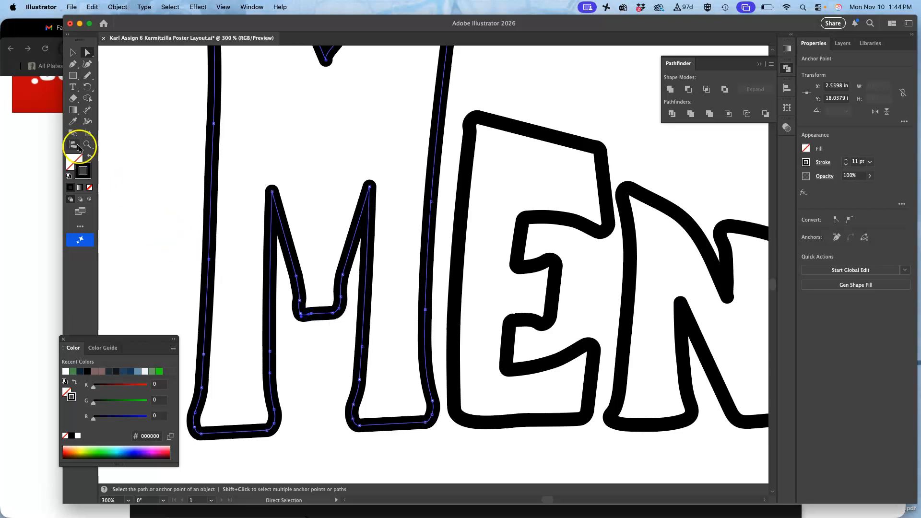
pyautogui.click(75, 65)
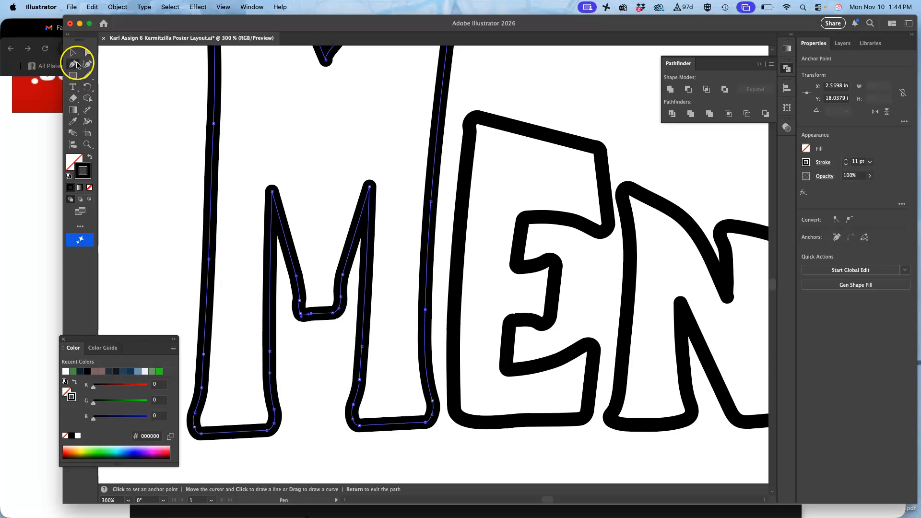
pyautogui.click(301, 313)
pyautogui.click(339, 298)
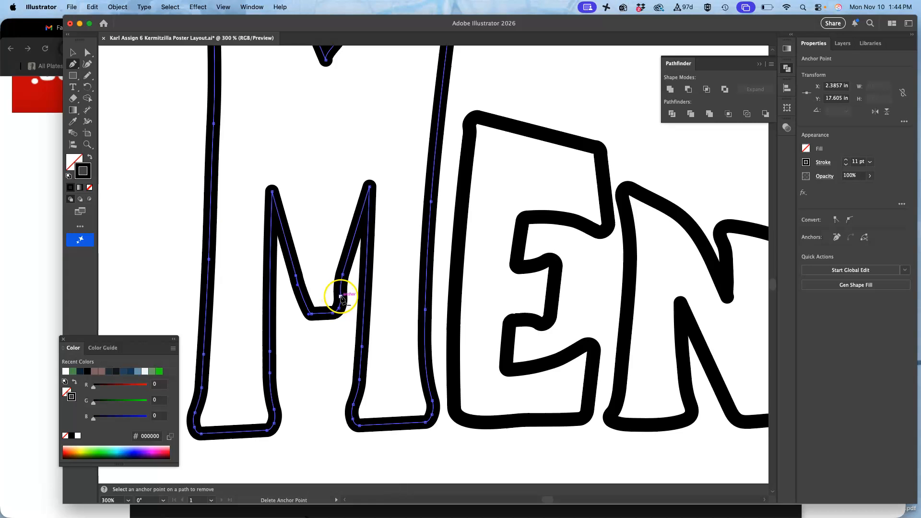
pyautogui.click(339, 309)
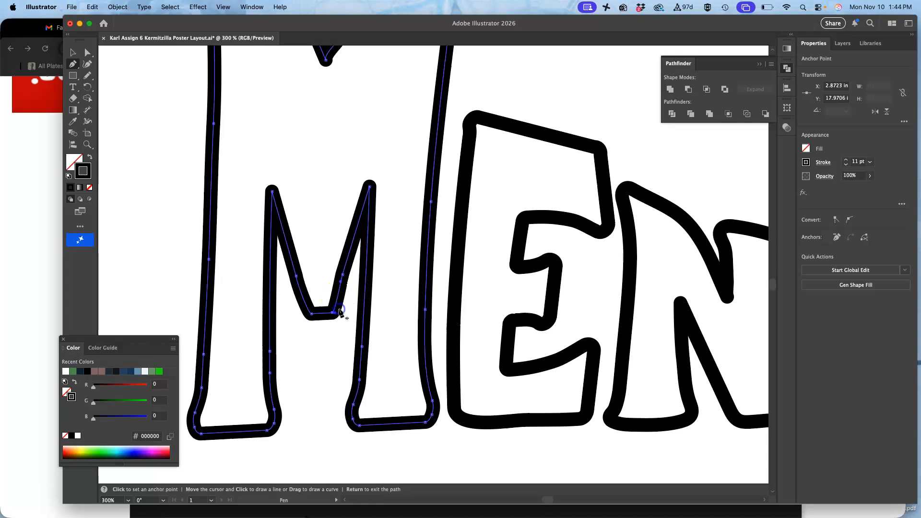
# Step: Redraw the right diagonal of the M's lower middle notch with the Pencil tool down to its bottom corner to smooth it
pyautogui.keyDown('super'); pyautogui.click(323, 341); pyautogui.keyUp('super')
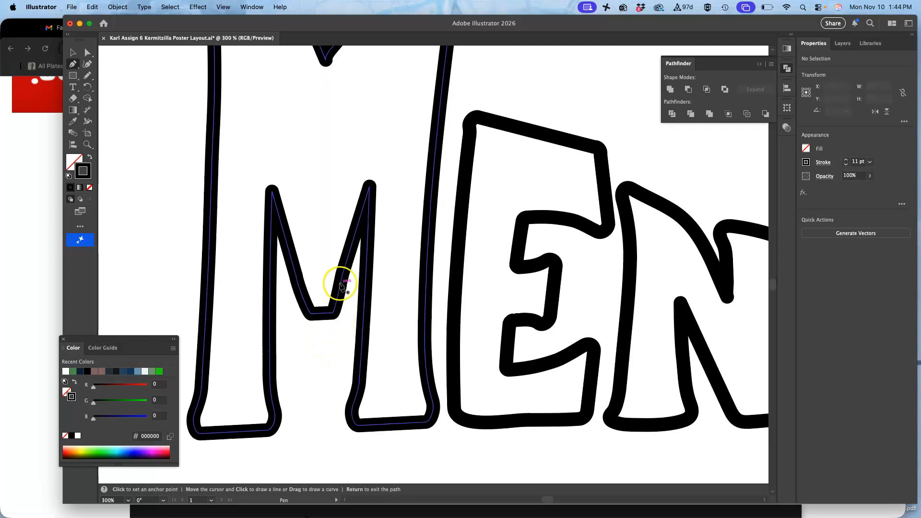
pyautogui.click(87, 75)
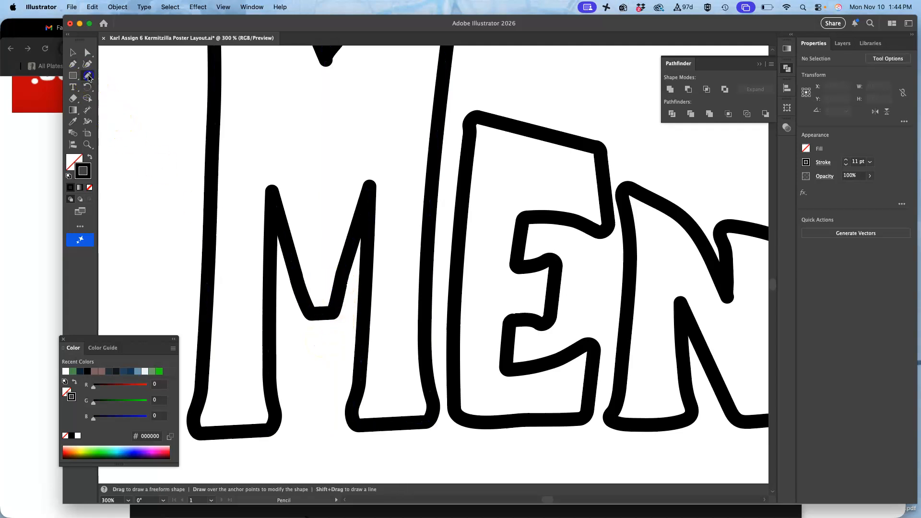
pyautogui.keyDown('super'); pyautogui.click(352, 253); pyautogui.keyUp('super')
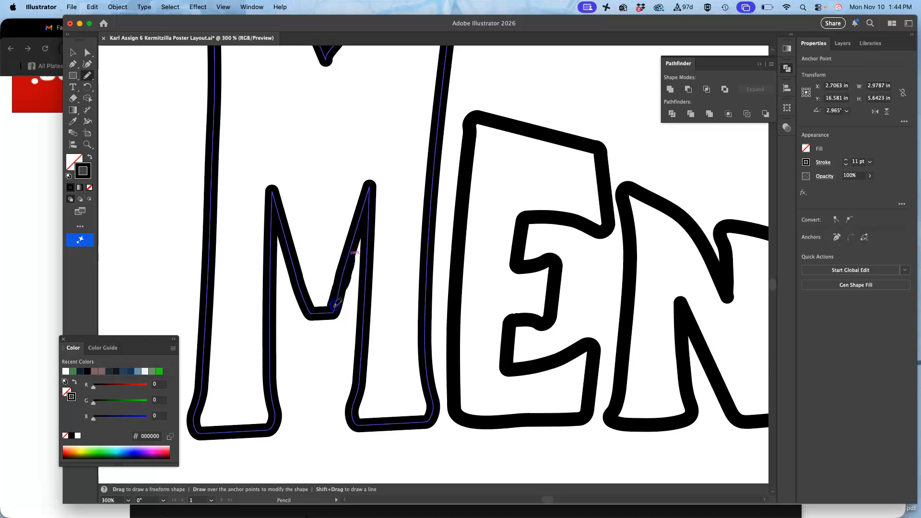
pyautogui.moveTo(332, 311); pyautogui.dragTo(326, 310)
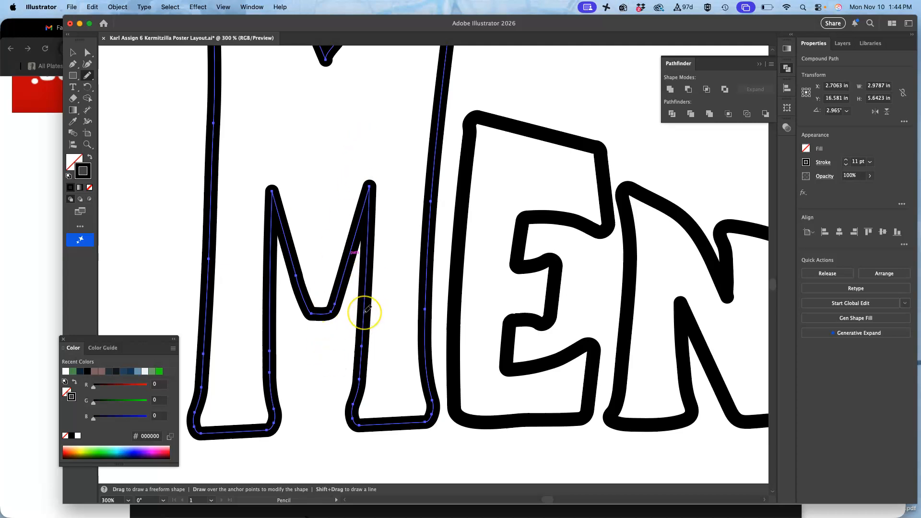
pyautogui.scroll(-5, 367, 309)
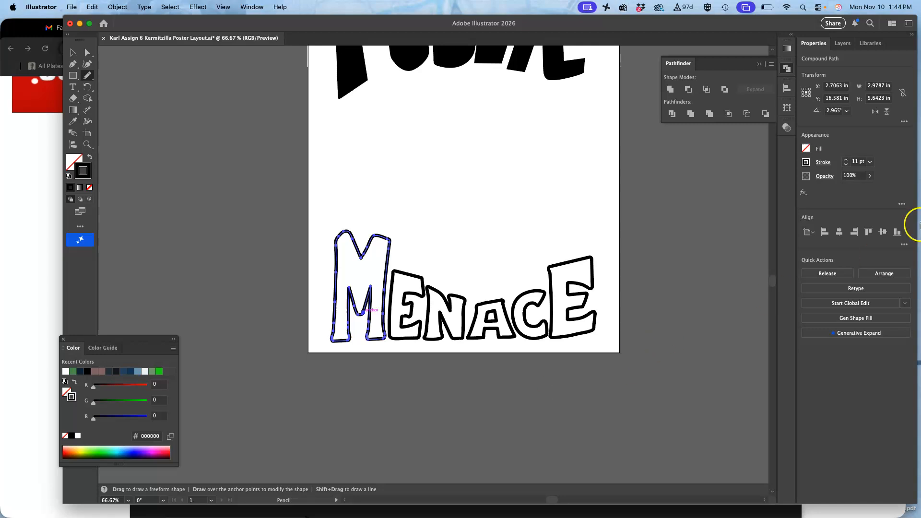
# Step: Show the sketch on Layer 1 to compare the lettering with it, deselect the M, and hide Layer 1 again
pyautogui.click(843, 44)
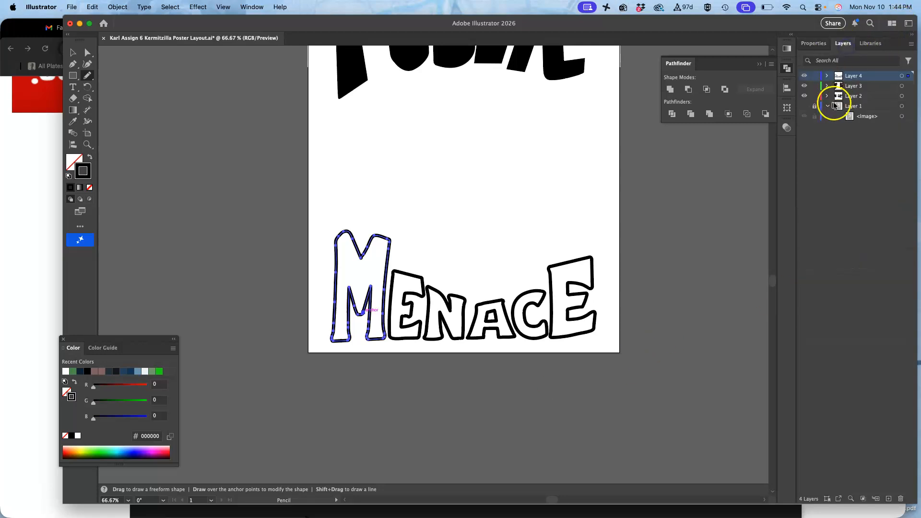
pyautogui.click(804, 105)
pyautogui.scroll(2, 669, 181)
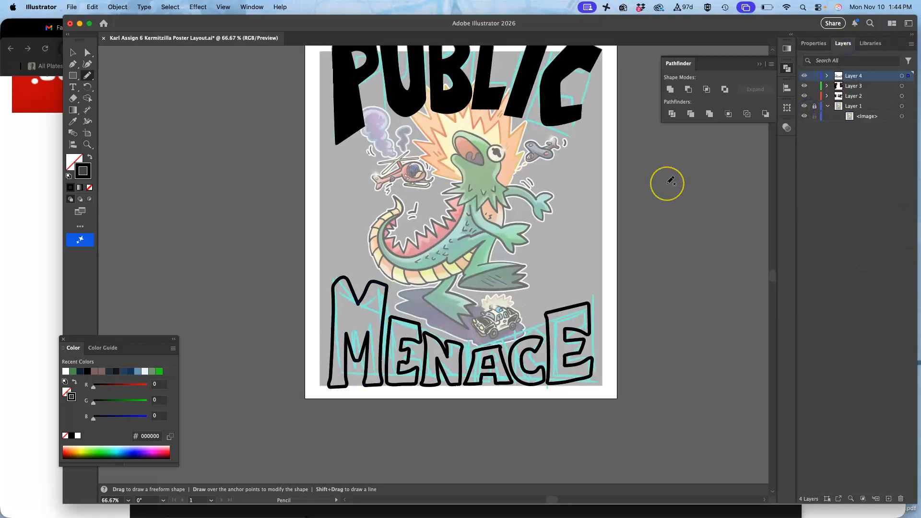
pyautogui.scroll(3, 670, 181)
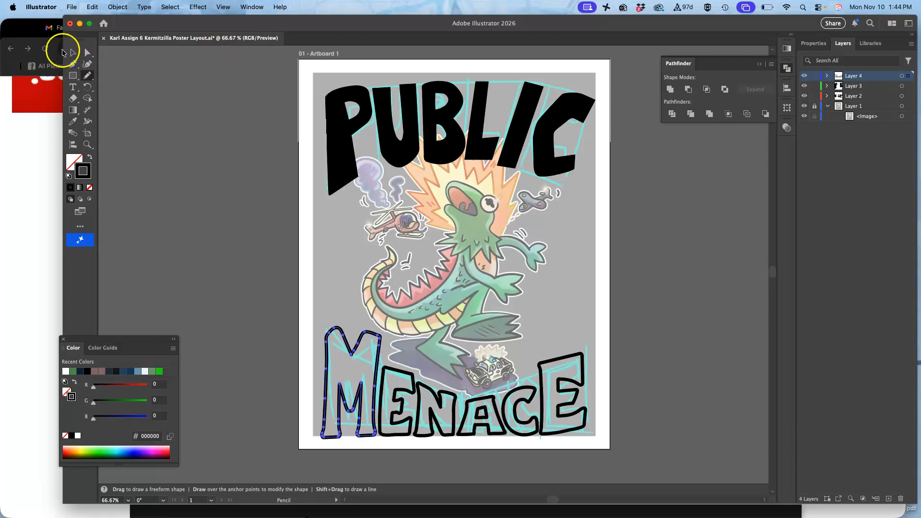
pyautogui.click(87, 52)
pyautogui.click(212, 123)
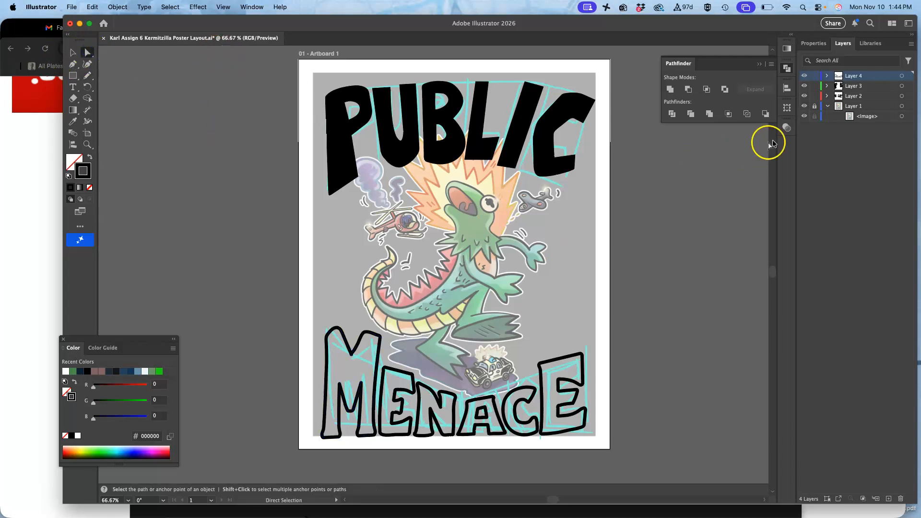
pyautogui.click(805, 106)
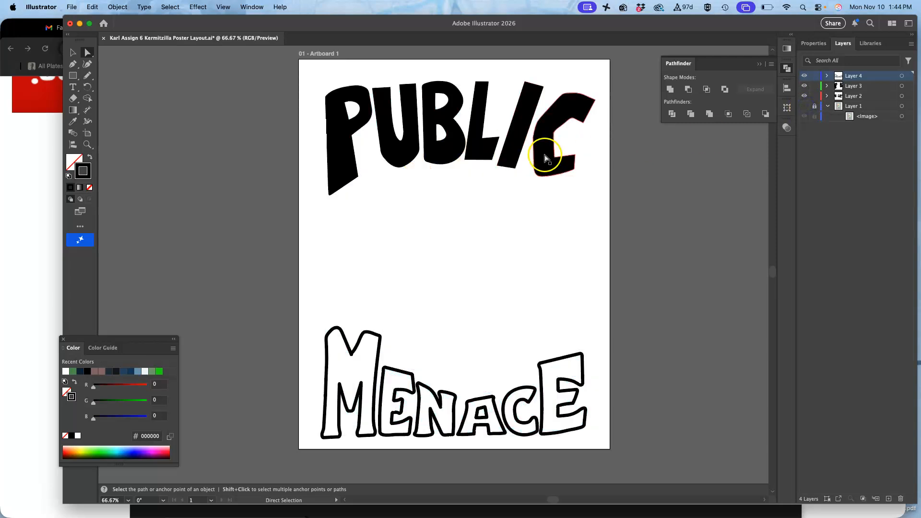
# Step: Lock Layer 4, select all the PUBLIC lettering on Layers 3 and 2, and dismiss the calendar reminder
pyautogui.click(814, 86)
pyautogui.click(813, 86)
pyautogui.click(813, 76)
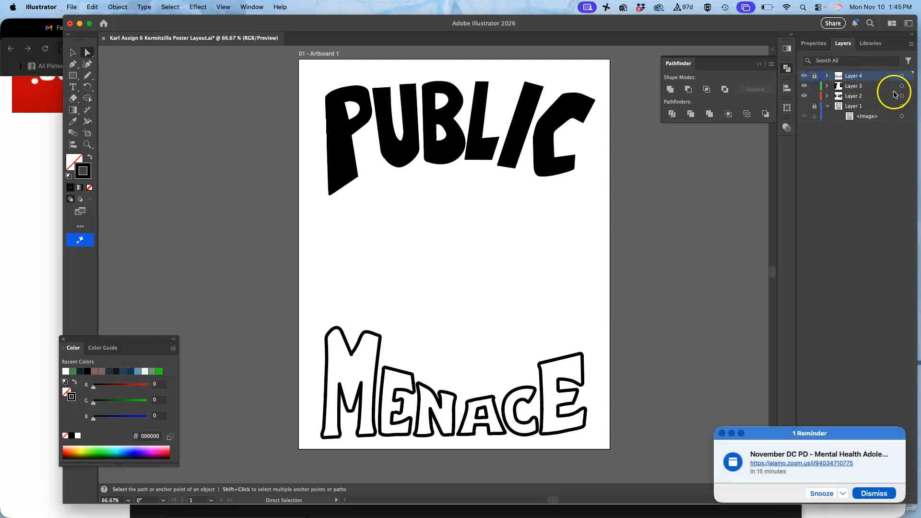
pyautogui.click(901, 86)
pyautogui.keyDown('shift'); pyautogui.click(902, 97); pyautogui.keyUp('shift')
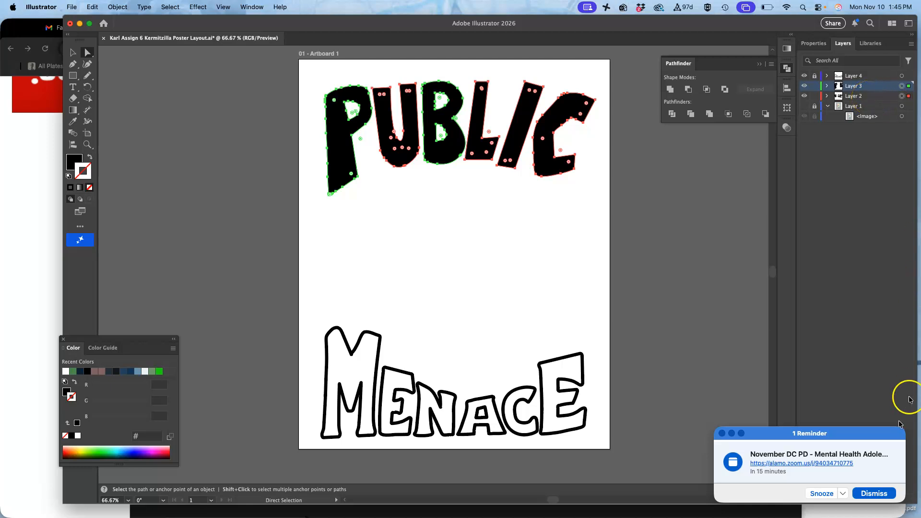
pyautogui.click(865, 494)
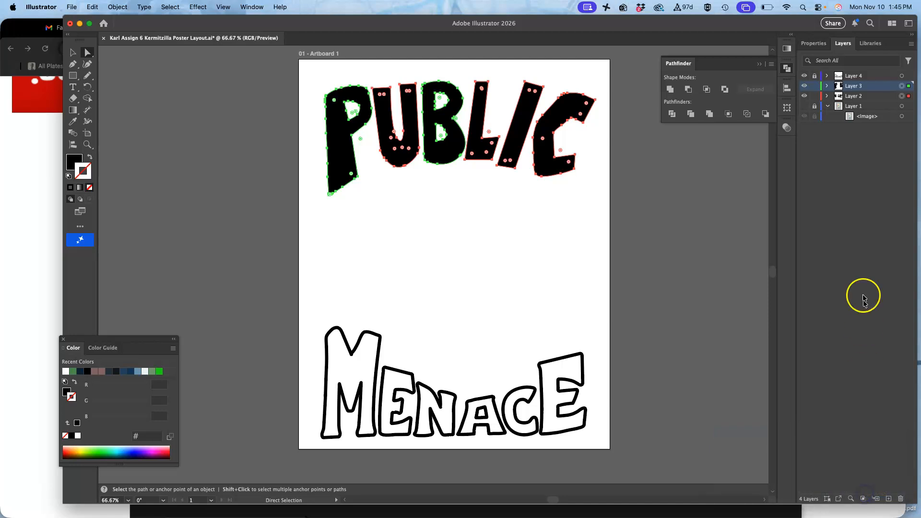
# Step: Create a new layer, lock Layers 3 and 2, and move the new layer to the top of the stack as the target
pyautogui.click(888, 499)
pyautogui.click(813, 96)
pyautogui.click(814, 106)
pyautogui.moveTo(856, 89); pyautogui.dragTo(853, 72)
pyautogui.click(901, 76)
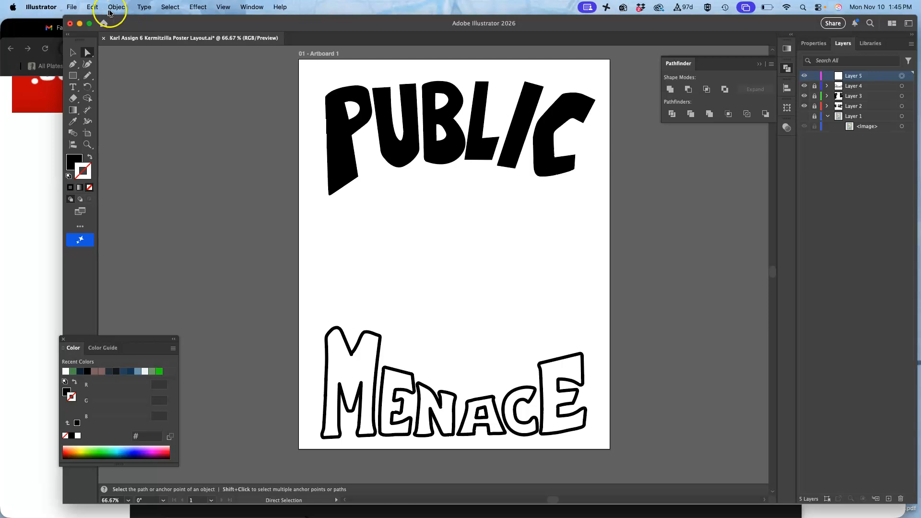
# Step: Paste the copied PUBLIC letters in place on Layer 5 and hide Layers 3 and 2
pyautogui.click(92, 7)
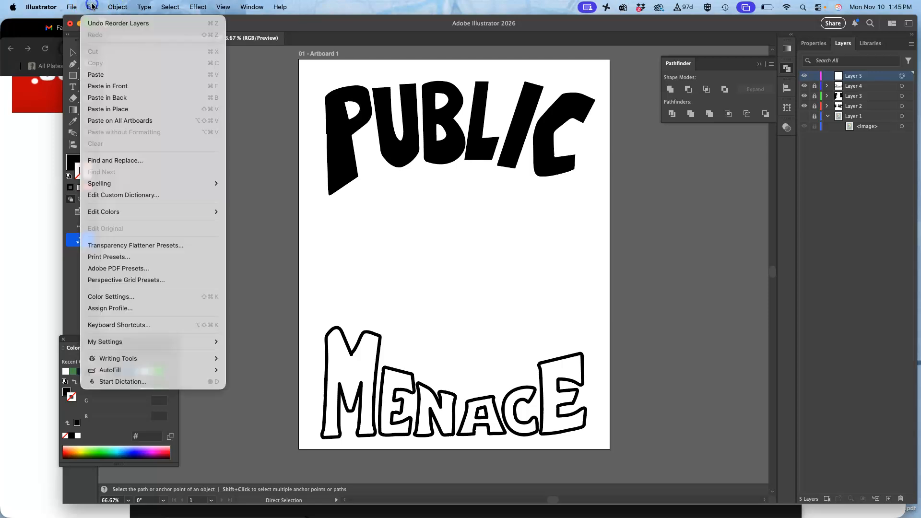
pyautogui.click(108, 109)
pyautogui.click(804, 97)
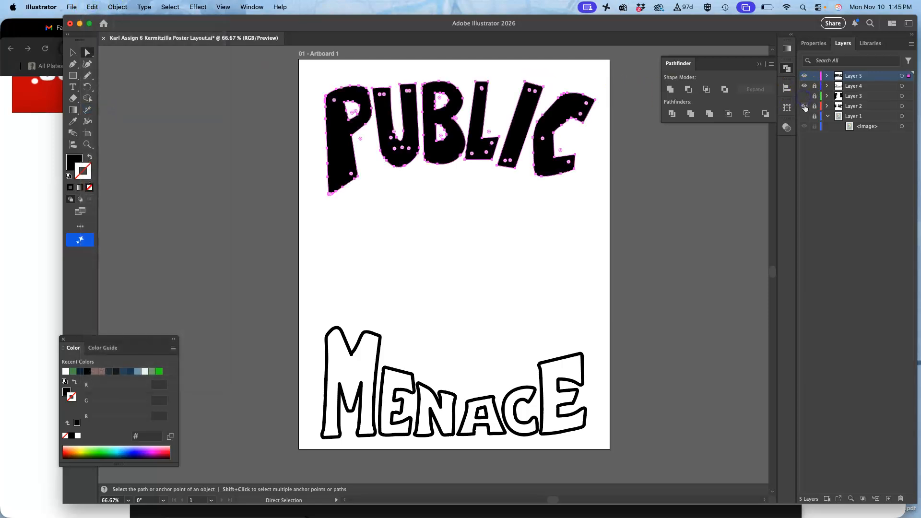
pyautogui.click(804, 75)
pyautogui.click(805, 76)
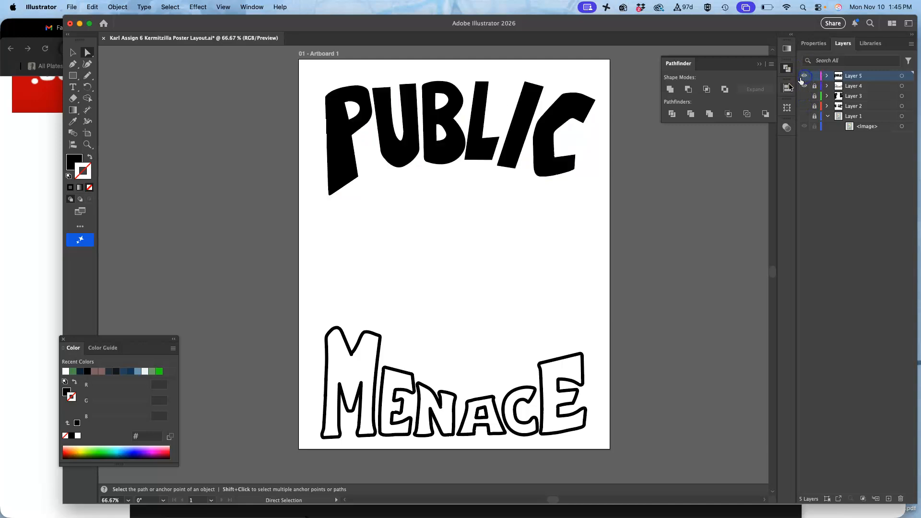
# Step: Select all the PUBLIC letters on Layer 5 and swap their fill and stroke, leaving a black outline without fill
pyautogui.click(902, 76)
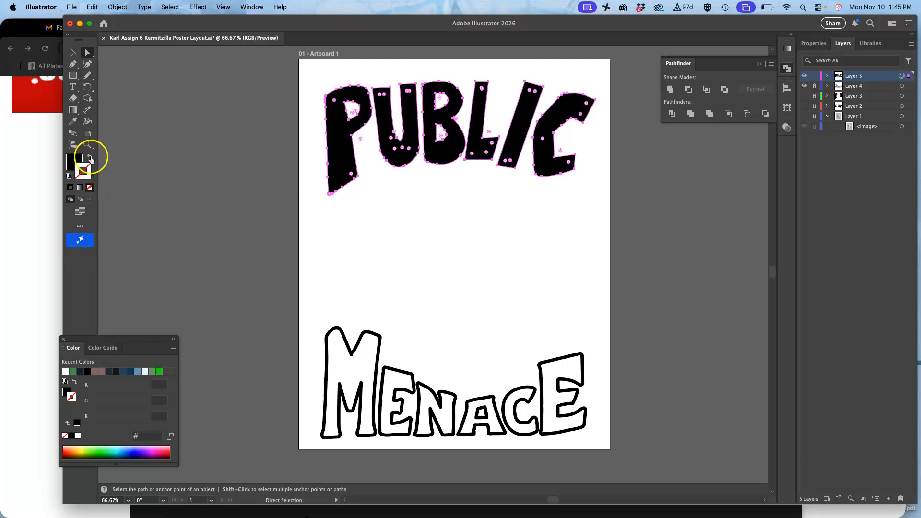
pyautogui.click(89, 158)
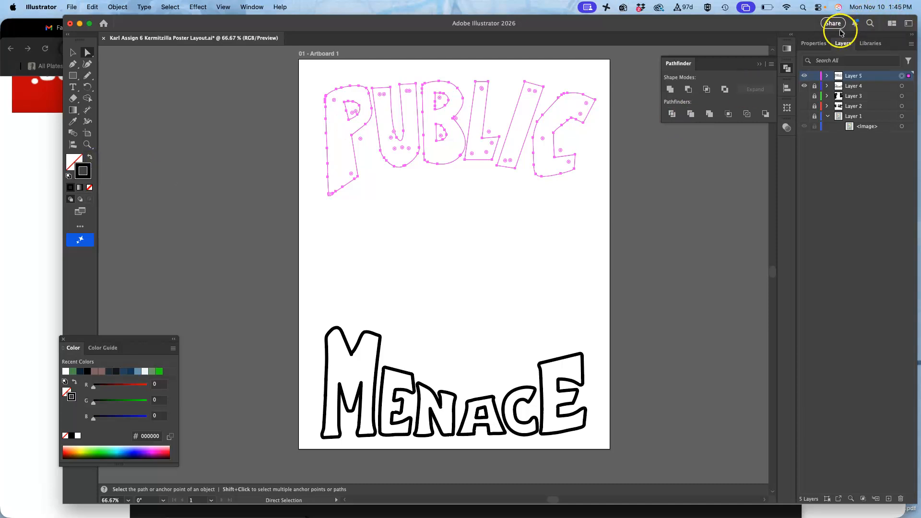
pyautogui.click(813, 43)
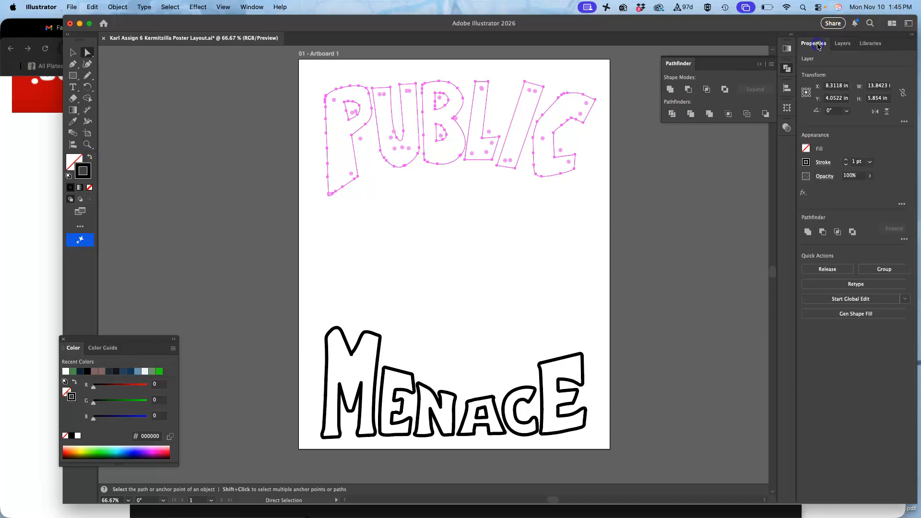
# Step: Raise the stroke weight of the PUBLIC letters to 22 pt
pyautogui.click(845, 161)
pyautogui.click(845, 162)
pyautogui.click(845, 162)
pyautogui.click(844, 162)
pyautogui.click(845, 161)
pyautogui.click(845, 162)
pyautogui.click(845, 161)
pyautogui.click(845, 161)
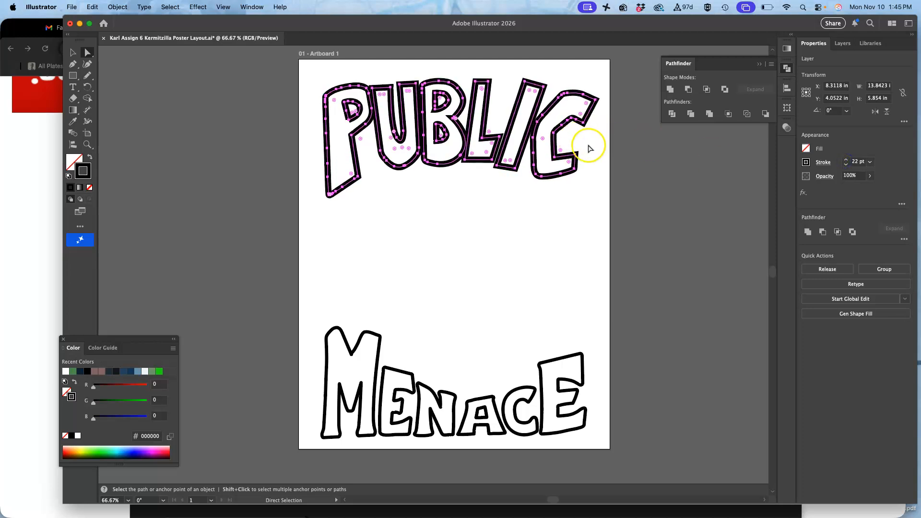
# Step: Give the PUBLIC letters' stroke a round cap and round corner joins
pyautogui.click(823, 163)
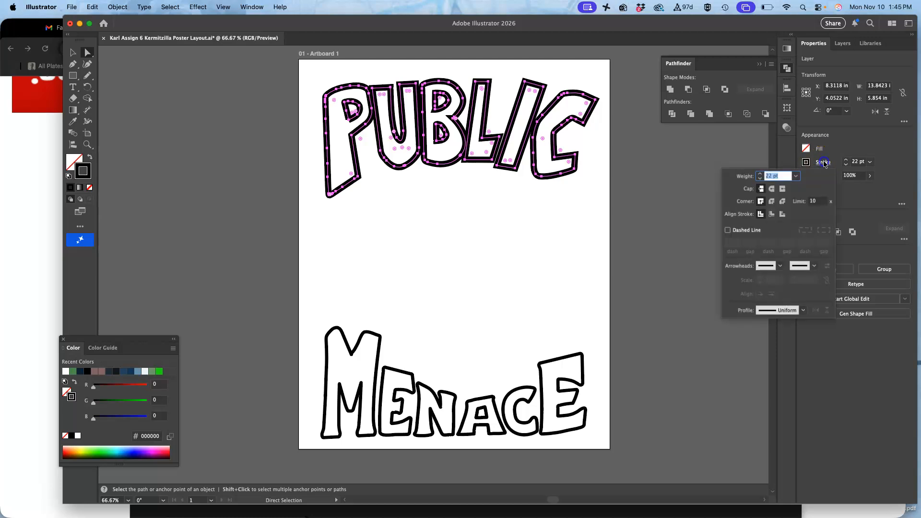
pyautogui.click(771, 188)
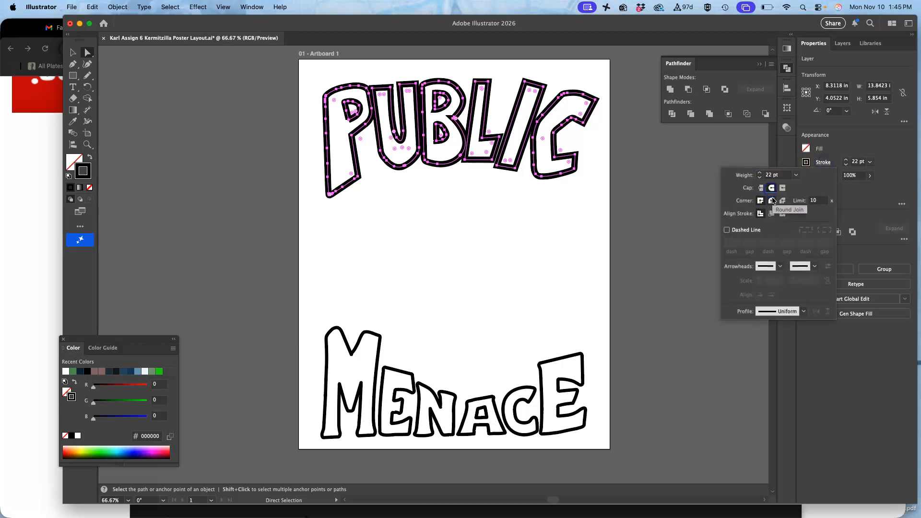
pyautogui.click(772, 201)
pyautogui.click(762, 201)
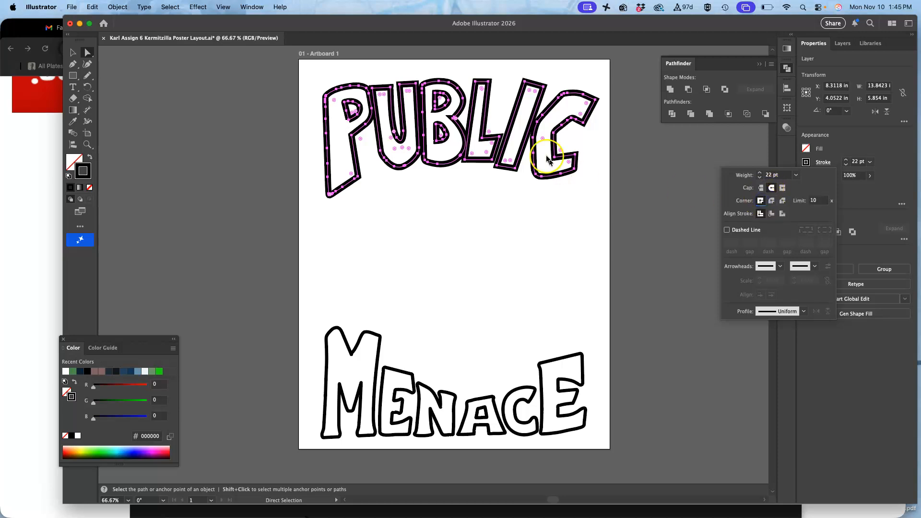
pyautogui.scroll(5, 446, 127)
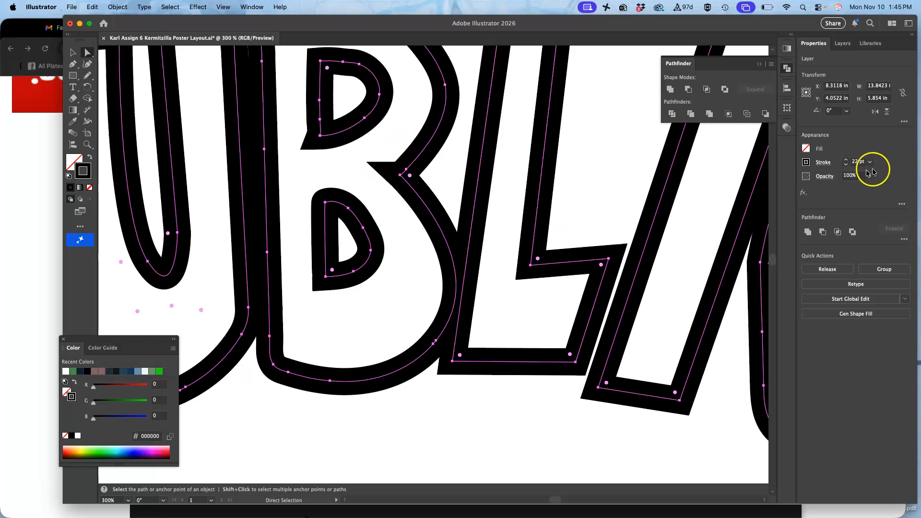
pyautogui.click(824, 163)
pyautogui.click(771, 201)
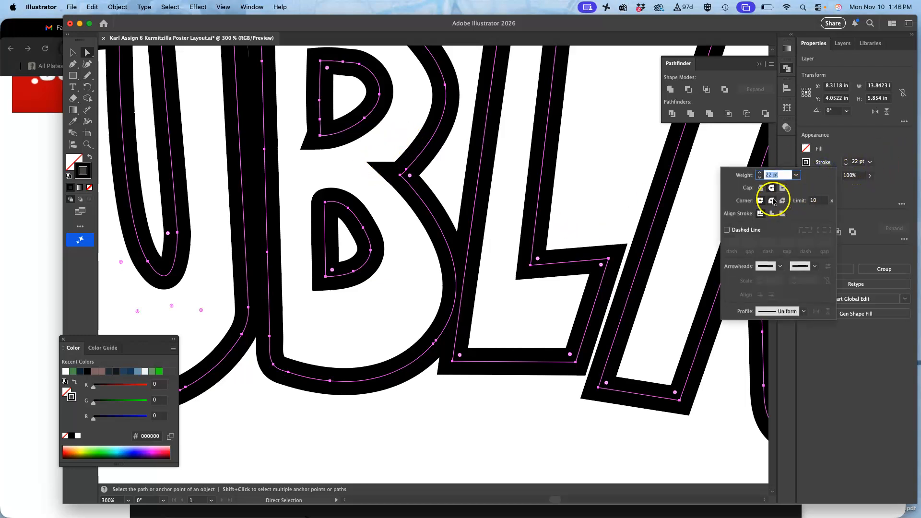
# Step: Try aligning the letters' stroke to the inside and the outside of the paths, and return it to center alignment
pyautogui.click(771, 215)
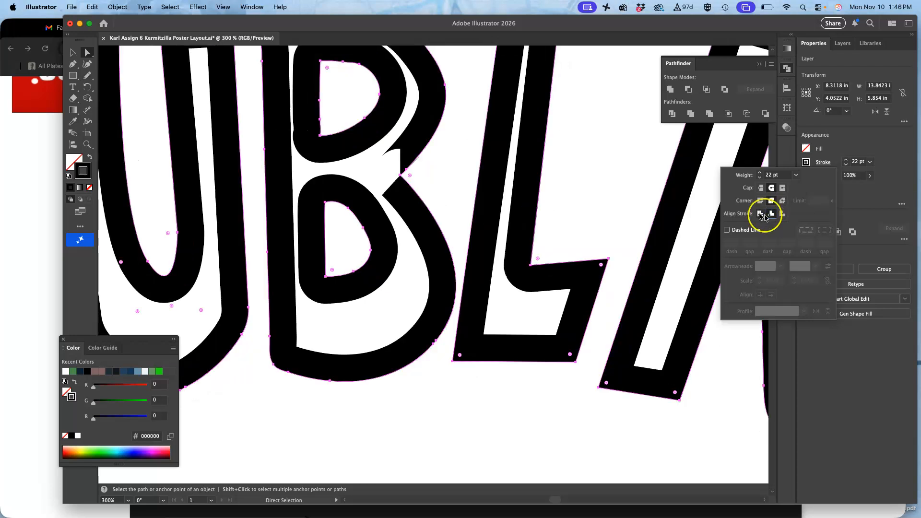
pyautogui.click(778, 216)
pyautogui.click(760, 214)
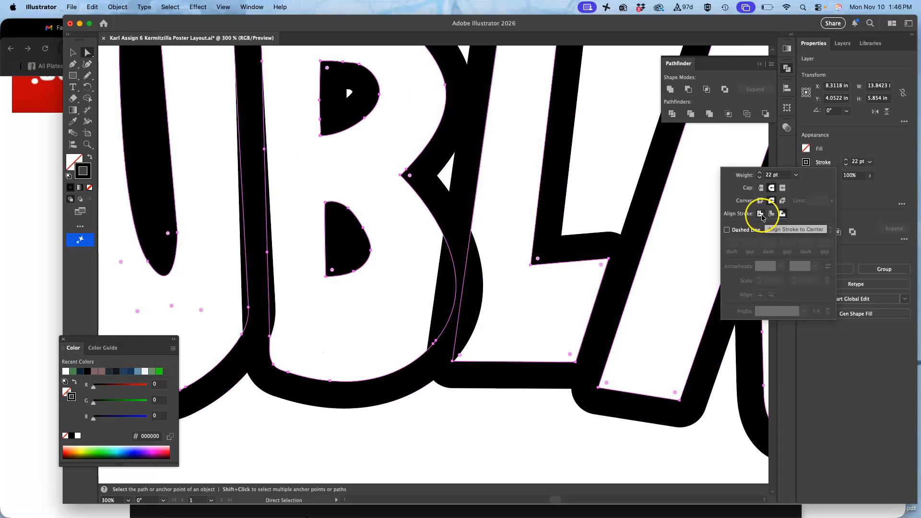
# Step: Reduce the stroke weight of the PUBLIC letters to 14 pt and deselect them
pyautogui.press('super+1')
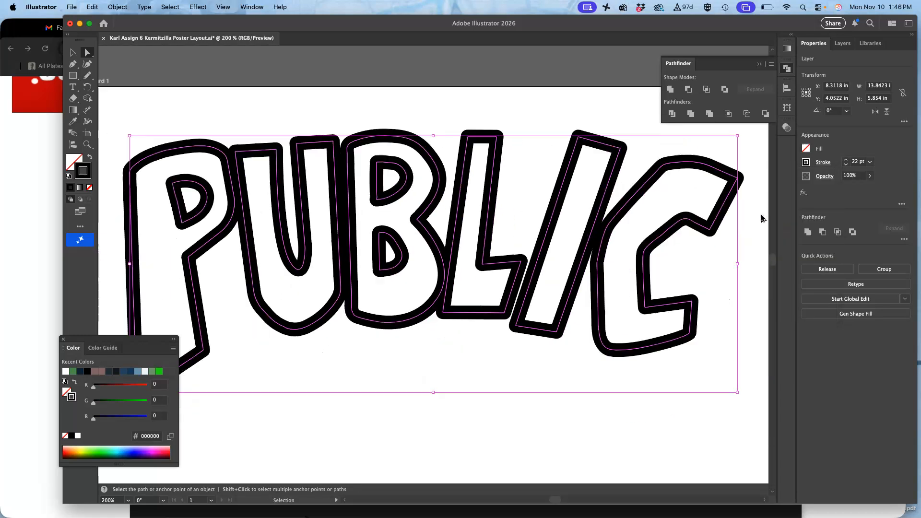
pyautogui.click(847, 166)
pyautogui.click(847, 166)
pyautogui.click(846, 166)
pyautogui.click(846, 166)
pyautogui.click(847, 166)
pyautogui.click(847, 166)
pyautogui.click(846, 166)
pyautogui.click(846, 166)
pyautogui.click(846, 167)
pyautogui.click(846, 166)
pyautogui.click(846, 166)
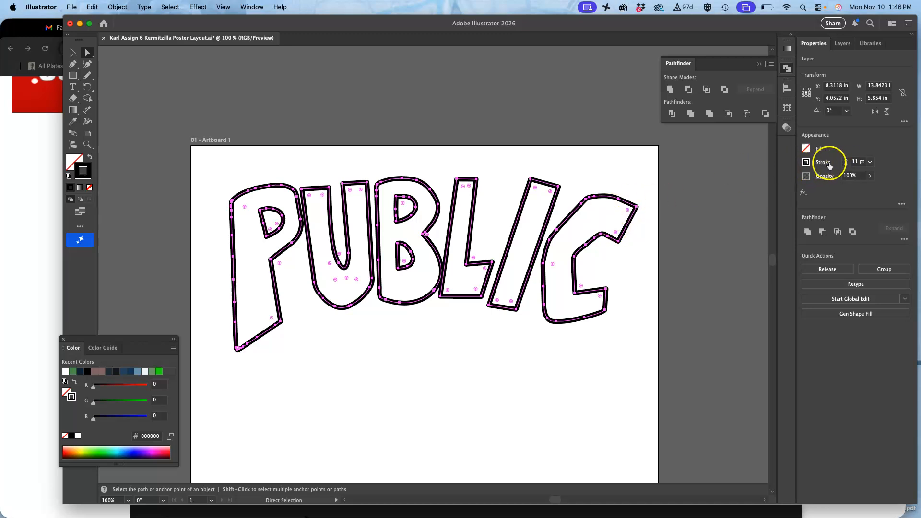
pyautogui.click(845, 159)
pyautogui.click(846, 159)
pyautogui.click(845, 159)
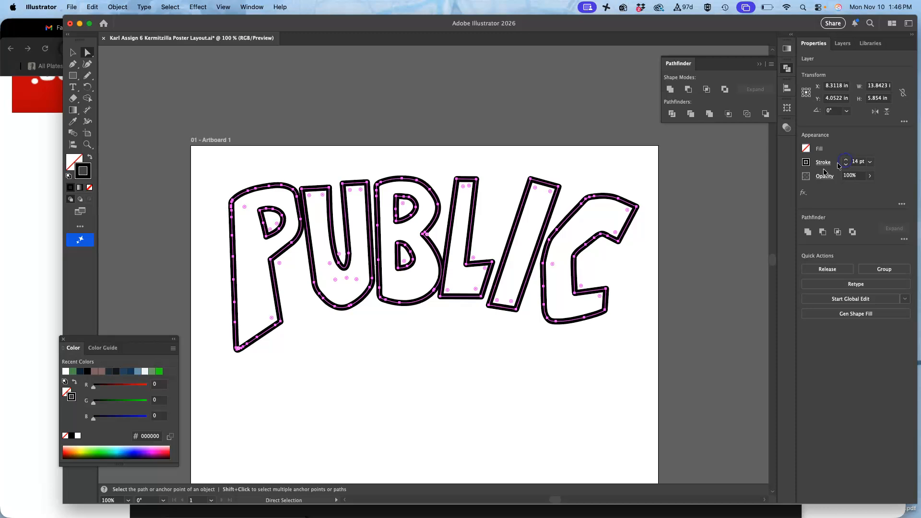
pyautogui.click(84, 53)
pyautogui.click(261, 124)
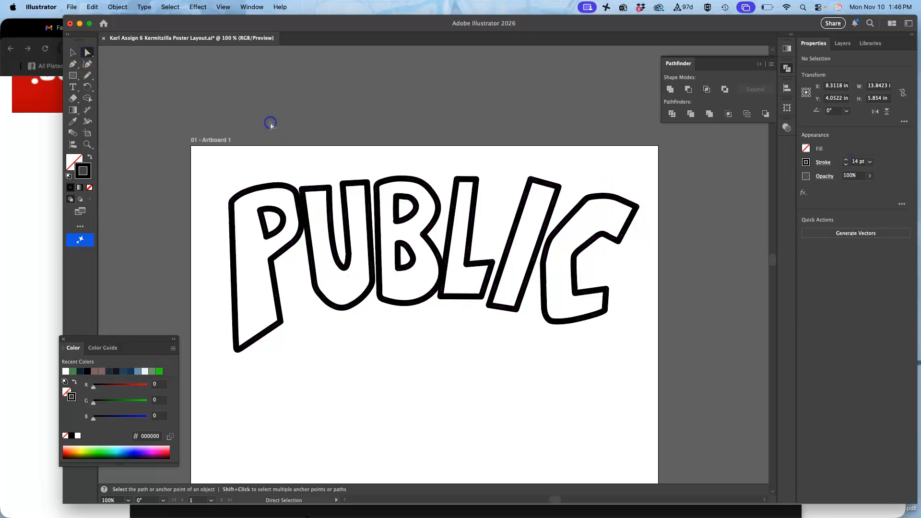
# Step: Select the whole letter P, including its inner counter, and show its bounding box
pyautogui.moveTo(221, 187); pyautogui.dragTo(286, 333)
pyautogui.click(72, 52)
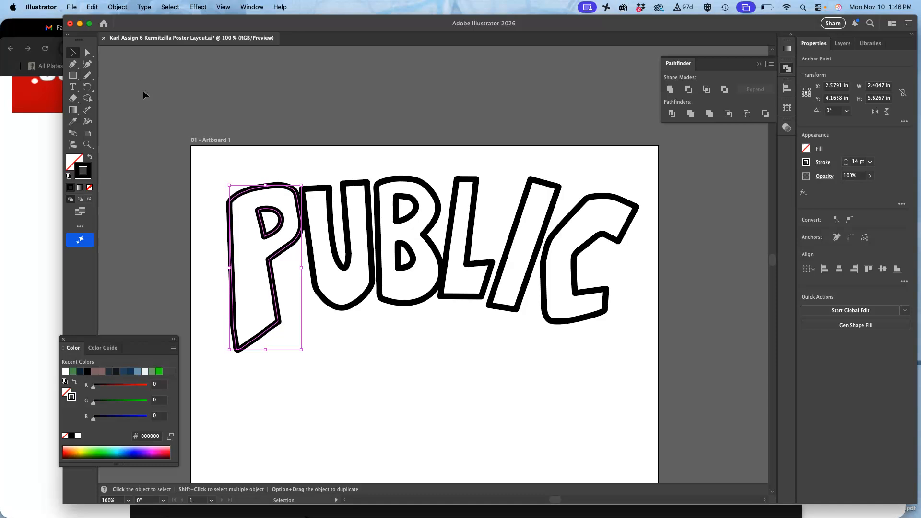
pyautogui.press('a')
pyautogui.press('v')
pyautogui.press('super+equal')
pyautogui.press('super+equal')
pyautogui.press('super+equal')
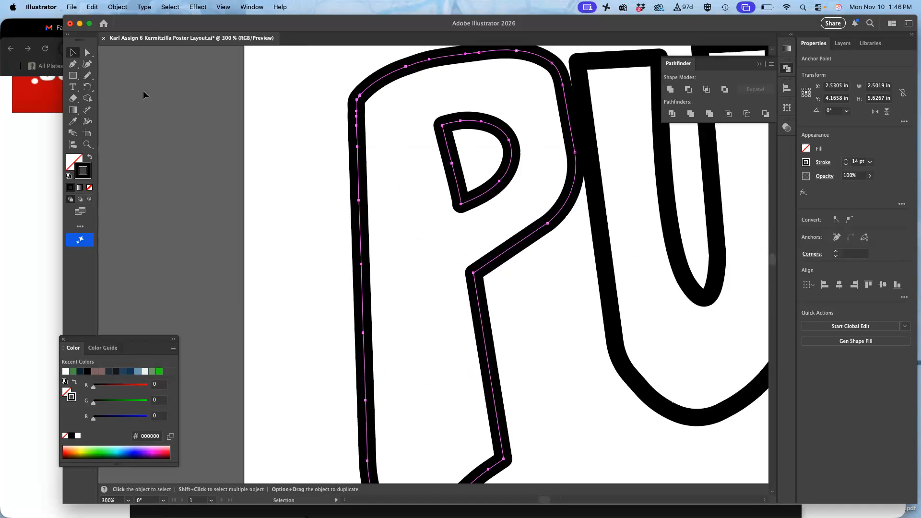
# Step: Examine the P's anchor points against its bounding box along the whole letter and where it meets the U
pyautogui.click(546, 111)
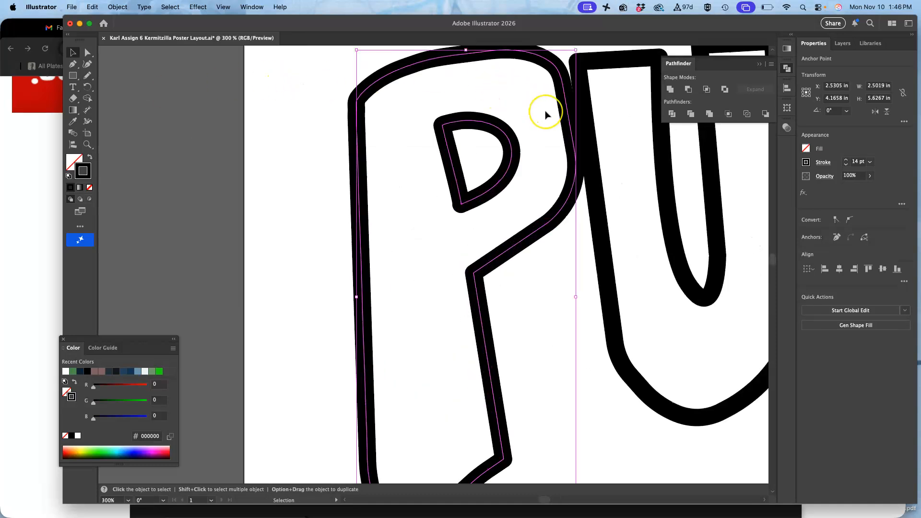
pyautogui.scroll(-4, 546, 115)
pyautogui.hscroll(4, 546, 114)
pyautogui.scroll(-2, 546, 115)
pyautogui.press('a')
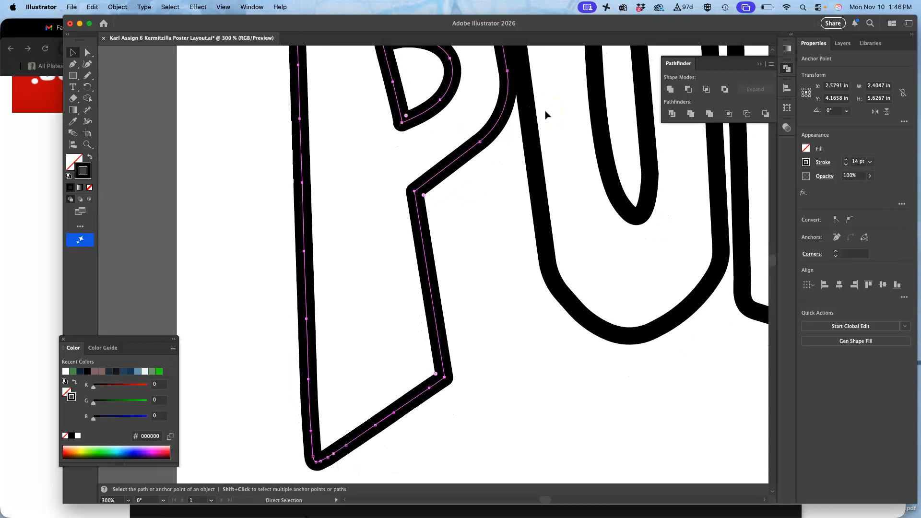
pyautogui.press('v')
pyautogui.scroll(3, 545, 114)
pyautogui.click(502, 115)
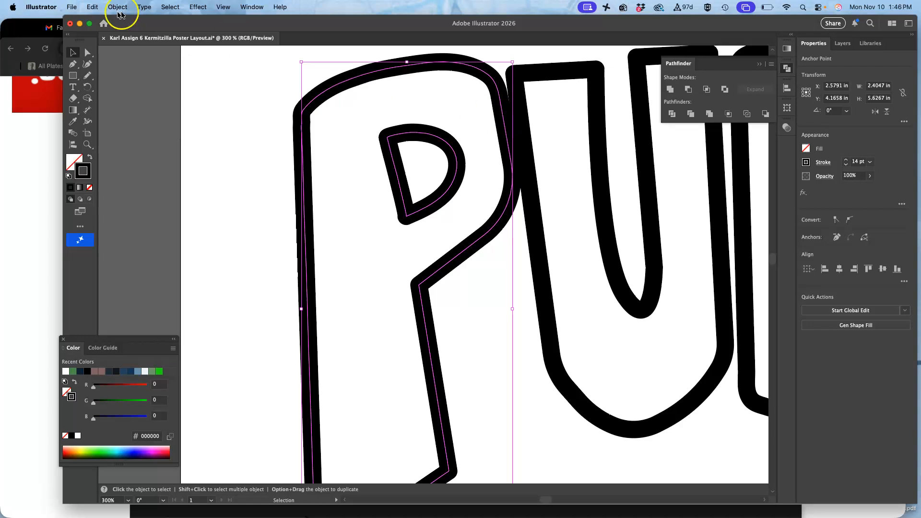
pyautogui.click(88, 57)
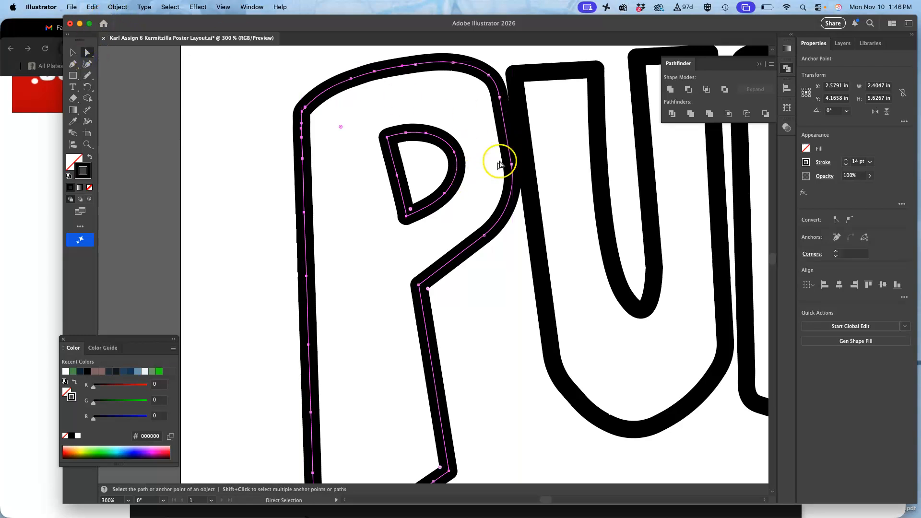
pyautogui.click(510, 144)
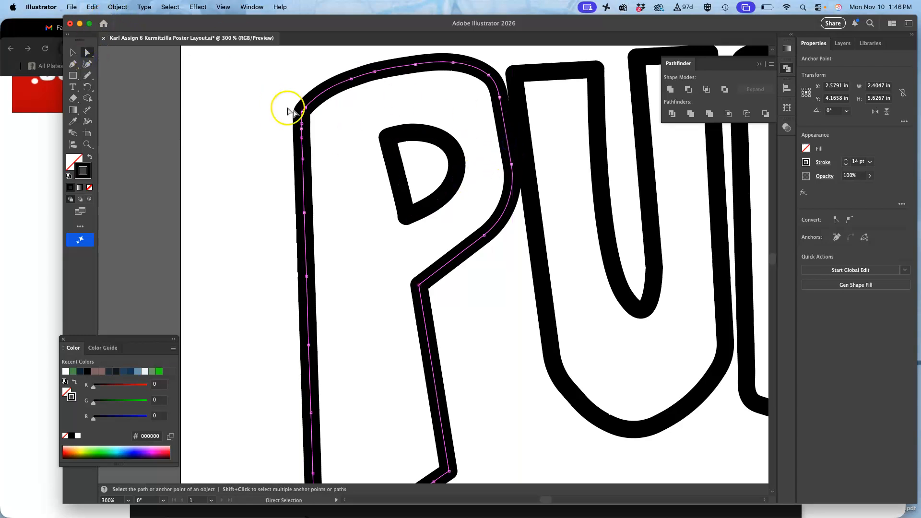
# Step: Stretch the P's left side outward and pull its right side clear of the U, making the letter about 2.6 in wide
pyautogui.click(72, 52)
pyautogui.press('Left')
pyautogui.press('Left')
pyautogui.press('Right')
pyautogui.press('Right')
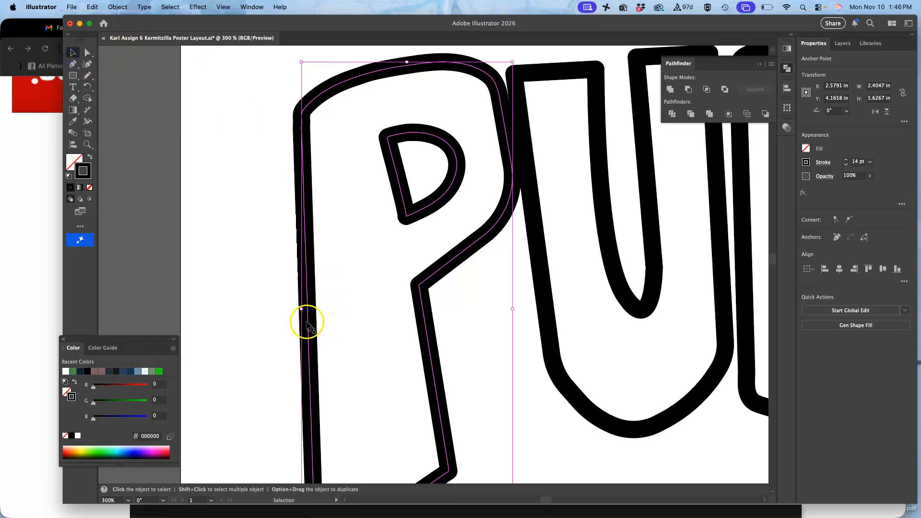
pyautogui.moveTo(303, 308); pyautogui.dragTo(266, 308)
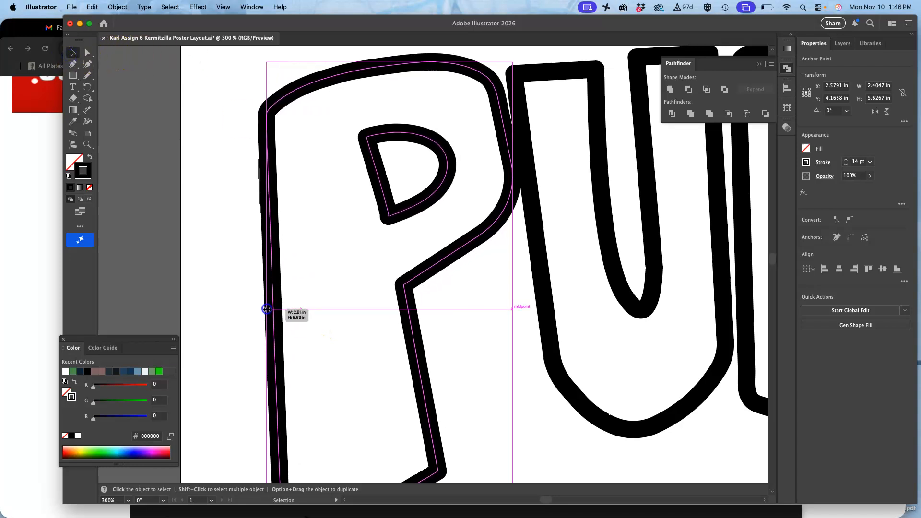
pyautogui.moveTo(512, 308); pyautogui.dragTo(494, 308)
# Step: Shift the U's left and right sides slightly toward the P and stretch its bottom down, to about 2.43 in by 4.34 in
pyautogui.press('super+minus')
pyautogui.press('super+minus')
pyautogui.press('super+minus')
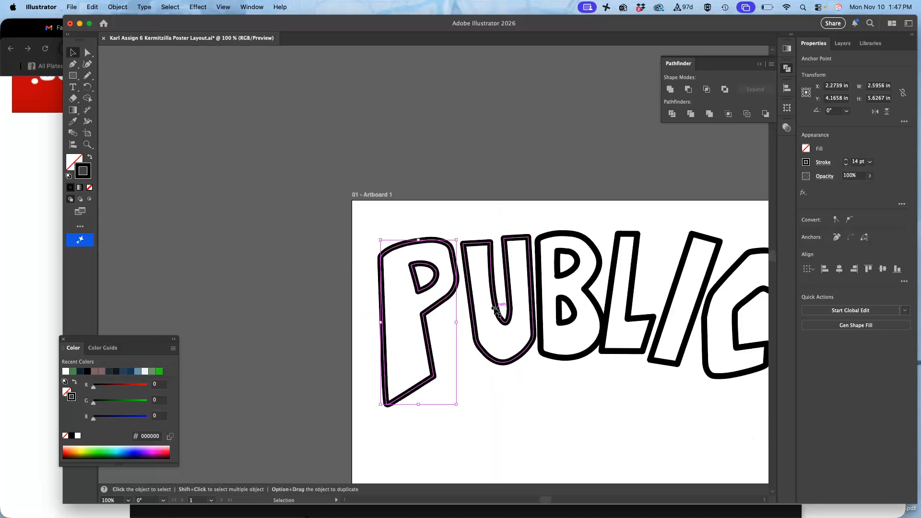
pyautogui.hscroll(5, 494, 310)
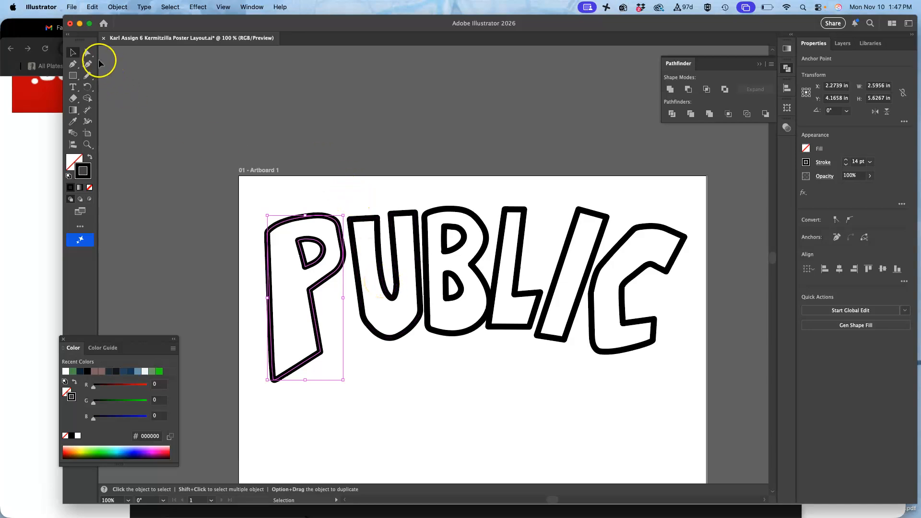
pyautogui.click(88, 52)
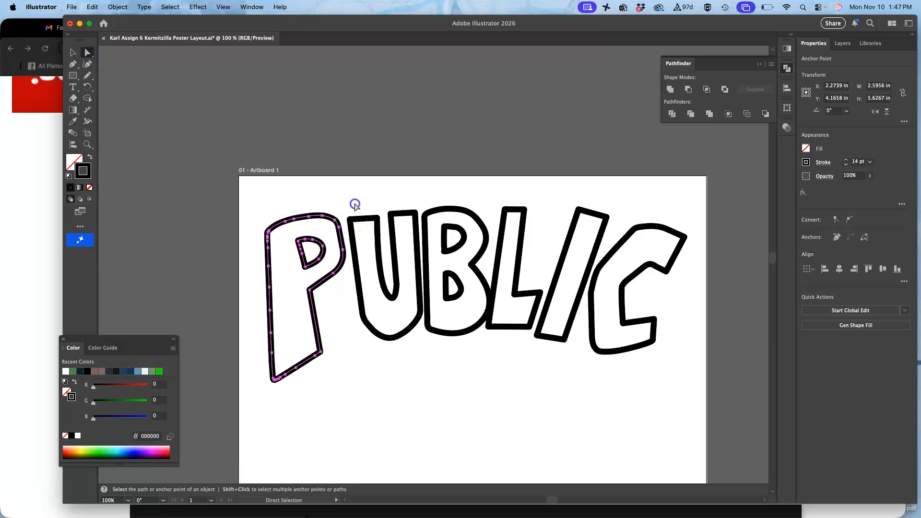
pyautogui.click(411, 340)
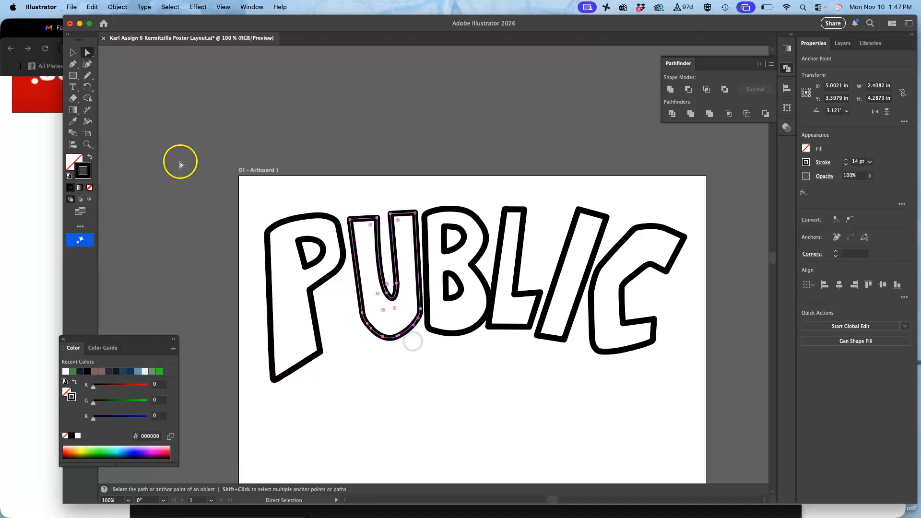
pyautogui.click(72, 51)
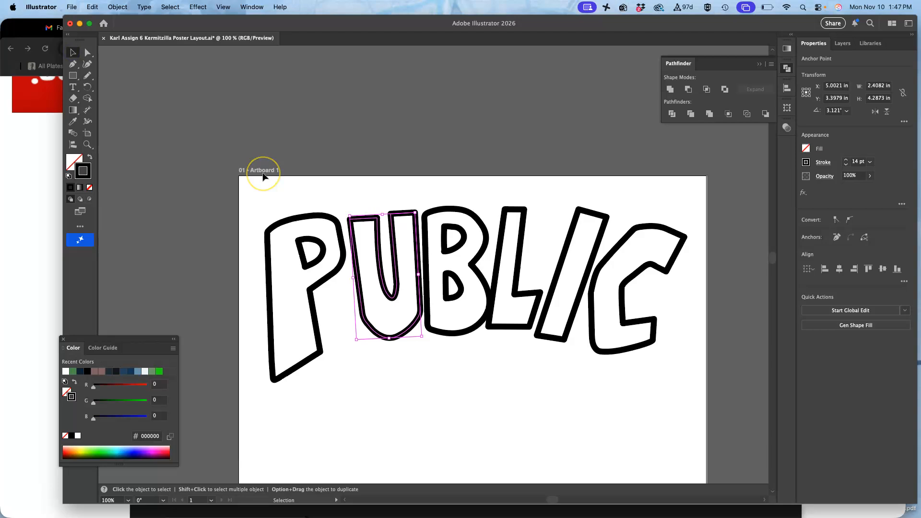
pyautogui.click(354, 274)
pyautogui.moveTo(354, 276); pyautogui.dragTo(351, 277)
pyautogui.click(418, 272)
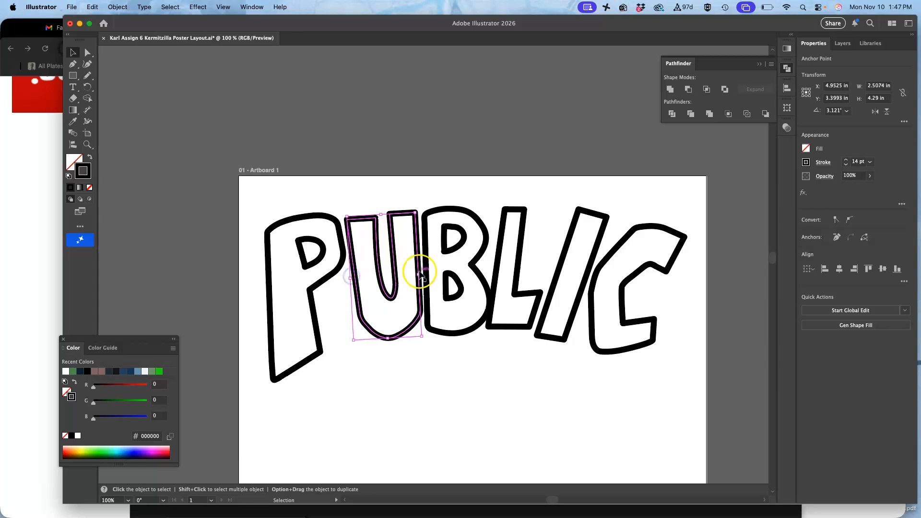
pyautogui.moveTo(419, 273); pyautogui.dragTo(416, 273)
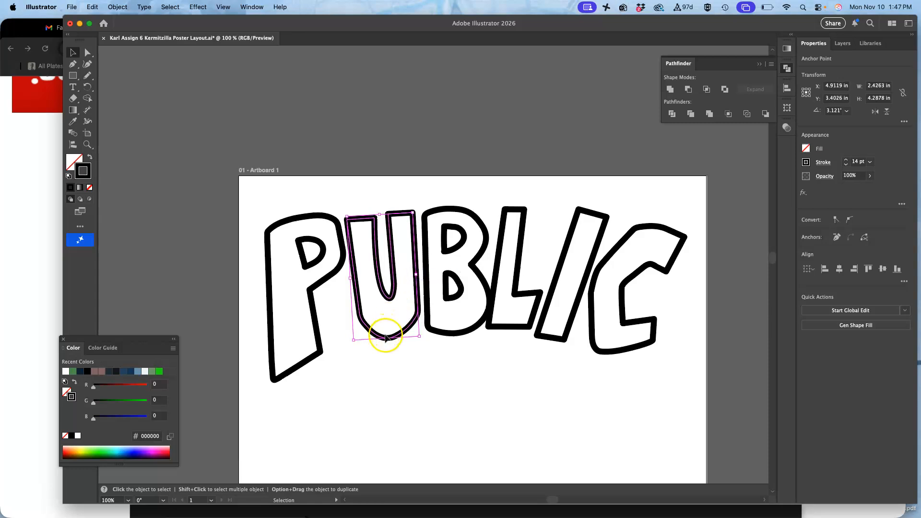
pyautogui.moveTo(387, 337); pyautogui.dragTo(387, 340)
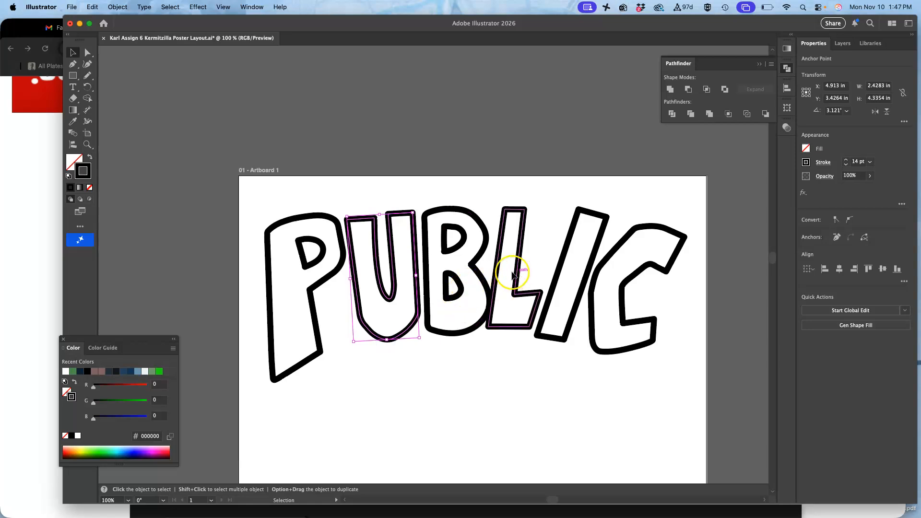
# Step: Widen L, I and C together at the C side and pull the L's edge clear of the B, to about 6.61 in wide
pyautogui.click(88, 53)
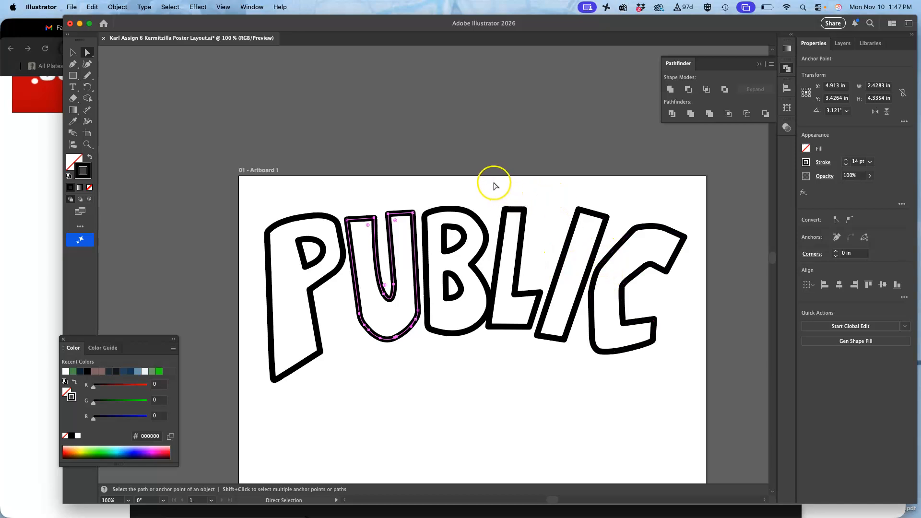
pyautogui.moveTo(494, 188); pyautogui.dragTo(668, 385)
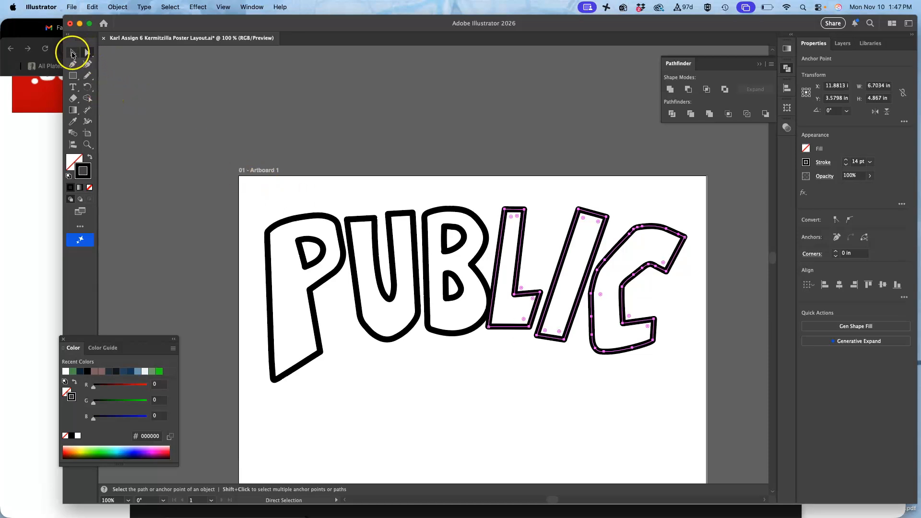
pyautogui.click(73, 52)
pyautogui.moveTo(685, 280); pyautogui.dragTo(688, 281)
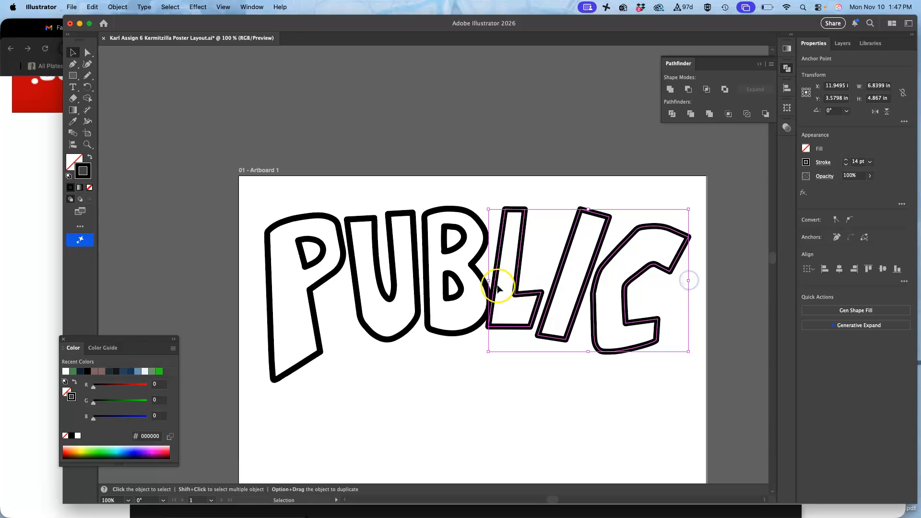
pyautogui.moveTo(488, 281); pyautogui.dragTo(494, 280)
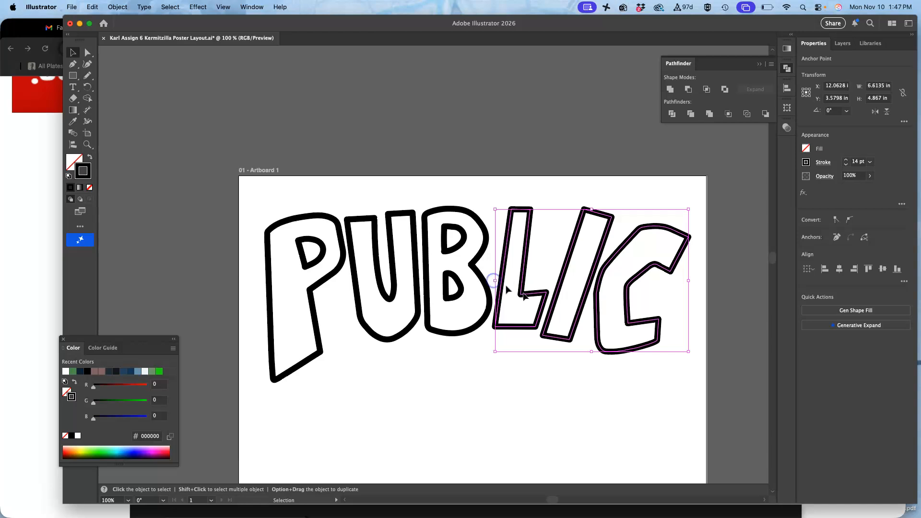
pyautogui.click(605, 398)
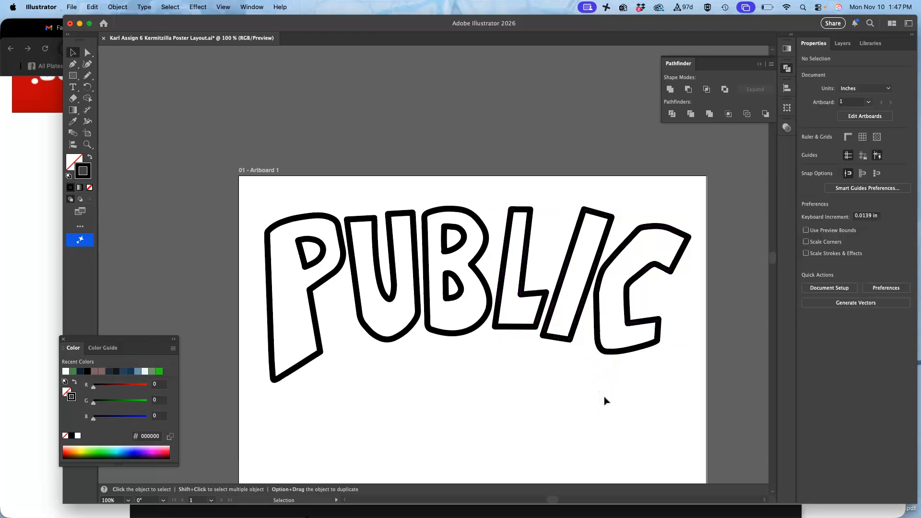
# Step: Stretch the whole letter B upward from its top edge to a height of about 4.39 in
pyautogui.scroll(-2, 605, 401)
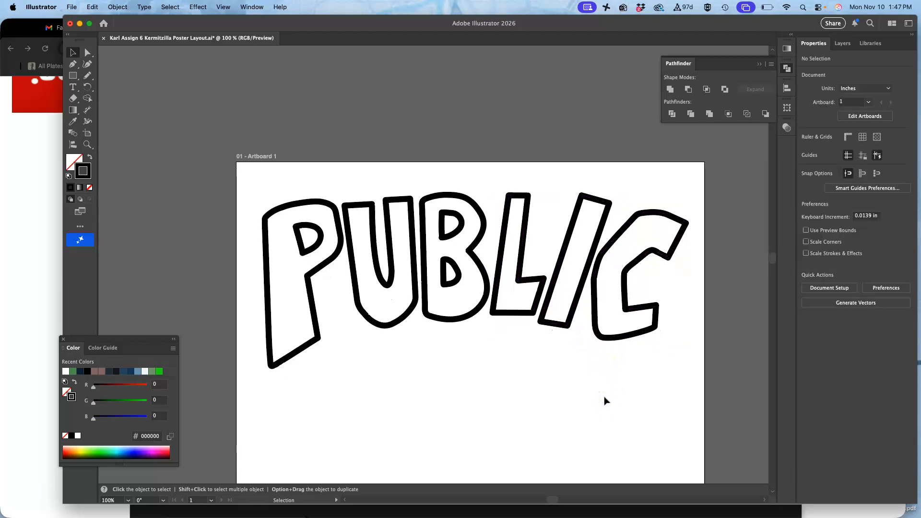
pyautogui.click(86, 53)
pyautogui.moveTo(441, 184); pyautogui.dragTo(452, 362)
pyautogui.click(73, 52)
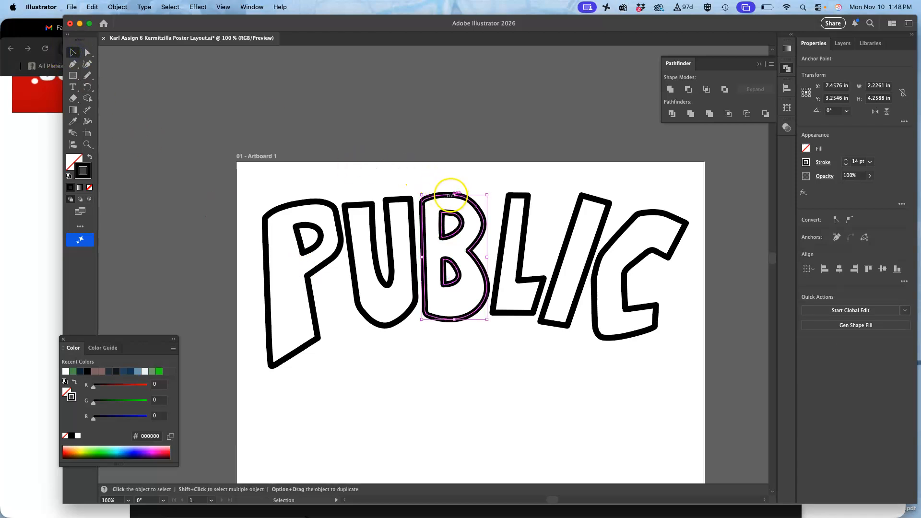
pyautogui.moveTo(454, 194); pyautogui.dragTo(454, 192)
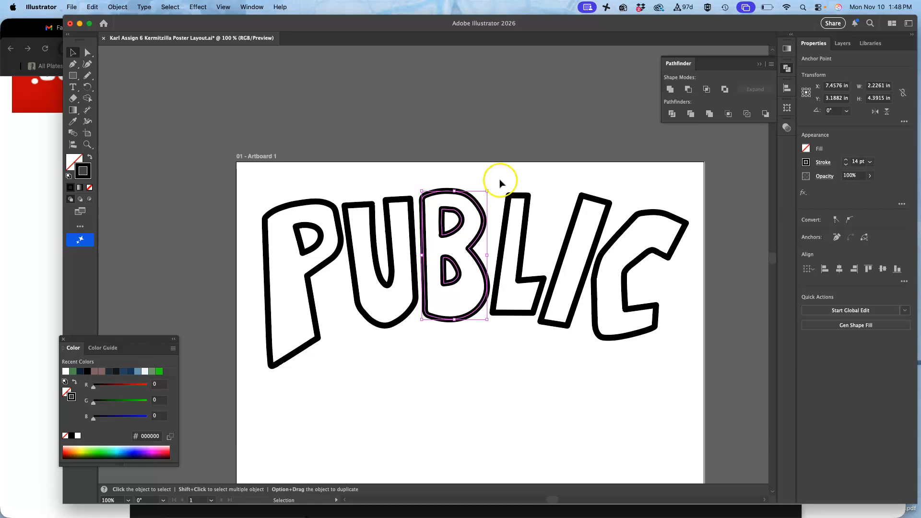
pyautogui.rightClick(478, 201)
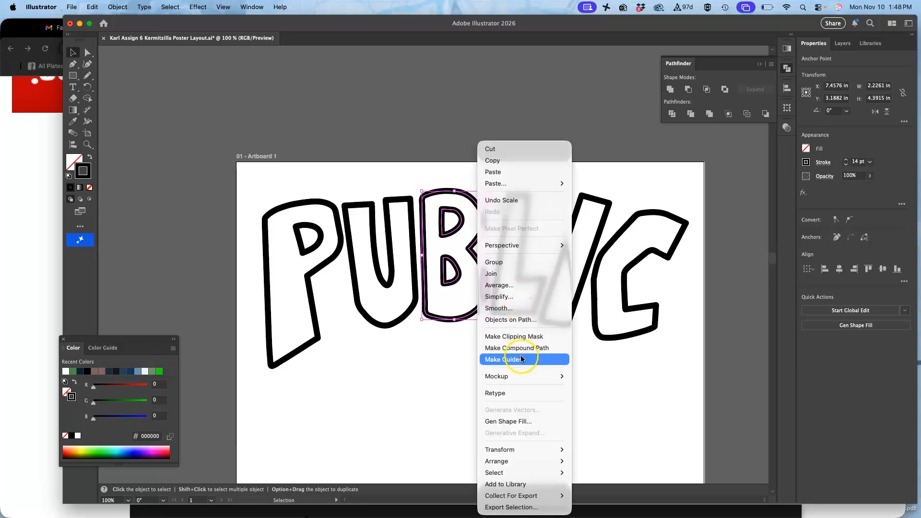
pyautogui.moveTo(520, 449)
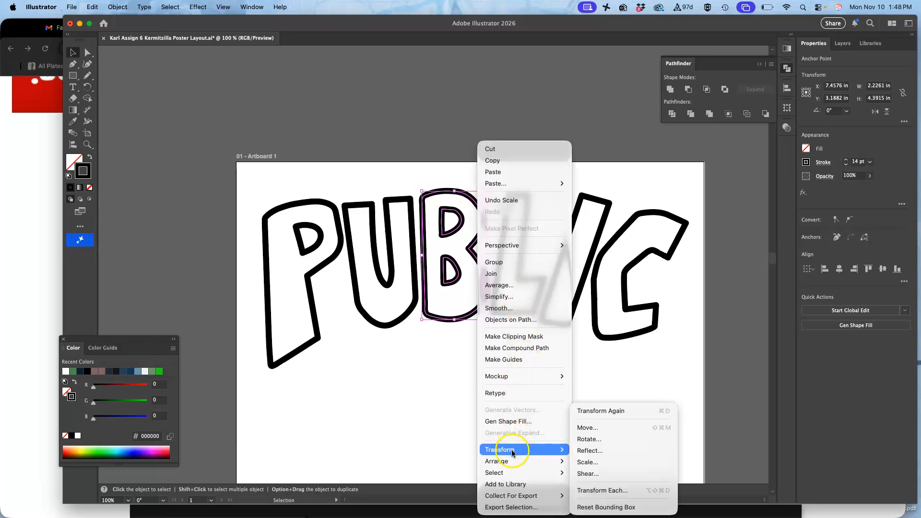
pyautogui.click(584, 473)
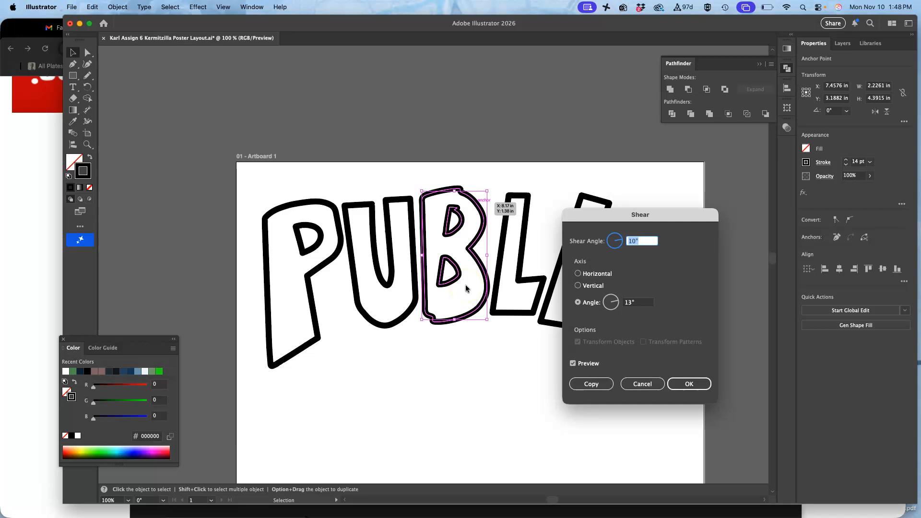
pyautogui.click(642, 382)
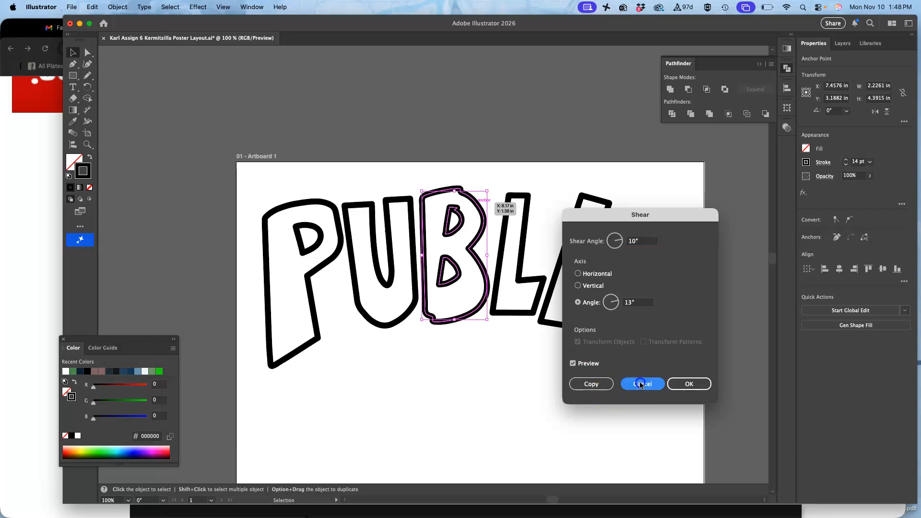
# Step: Lasso the anchor points along the upper left side of the B and shift them inward, away from the U
pyautogui.press('a')
pyautogui.press('super+equal')
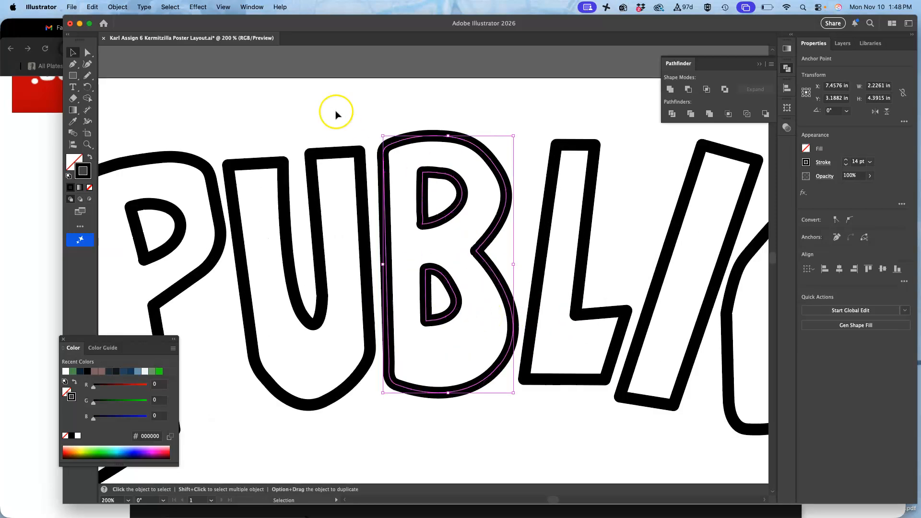
pyautogui.click(315, 103)
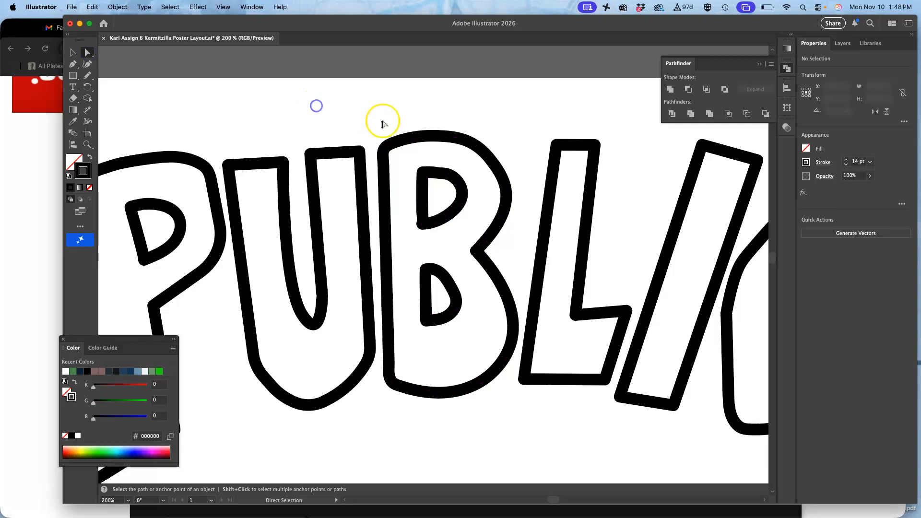
pyautogui.moveTo(372, 200); pyautogui.dragTo(373, 201)
pyautogui.click(391, 114)
pyautogui.click(88, 52)
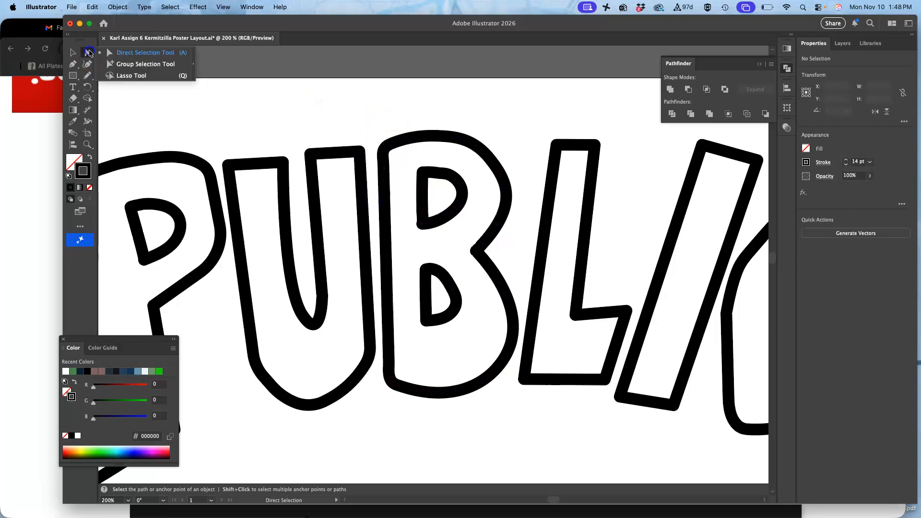
pyautogui.click(126, 75)
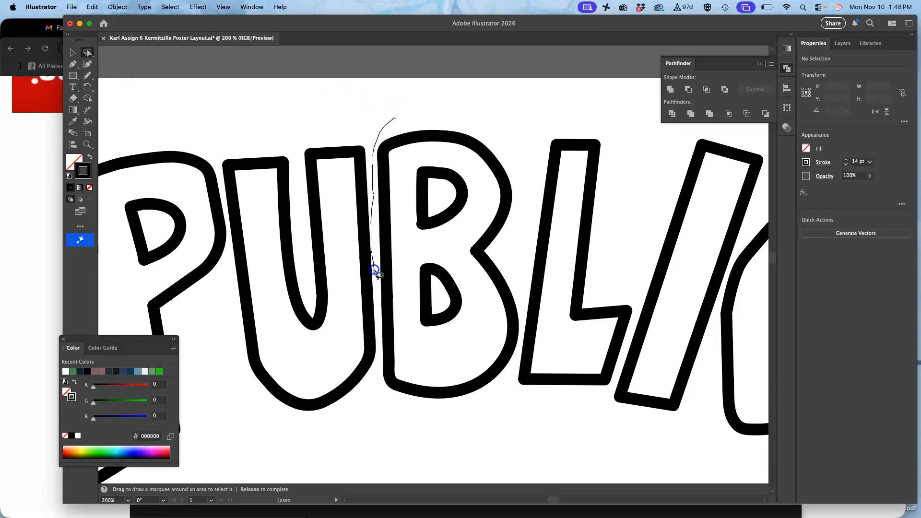
pyautogui.moveTo(385, 329); pyautogui.dragTo(398, 317)
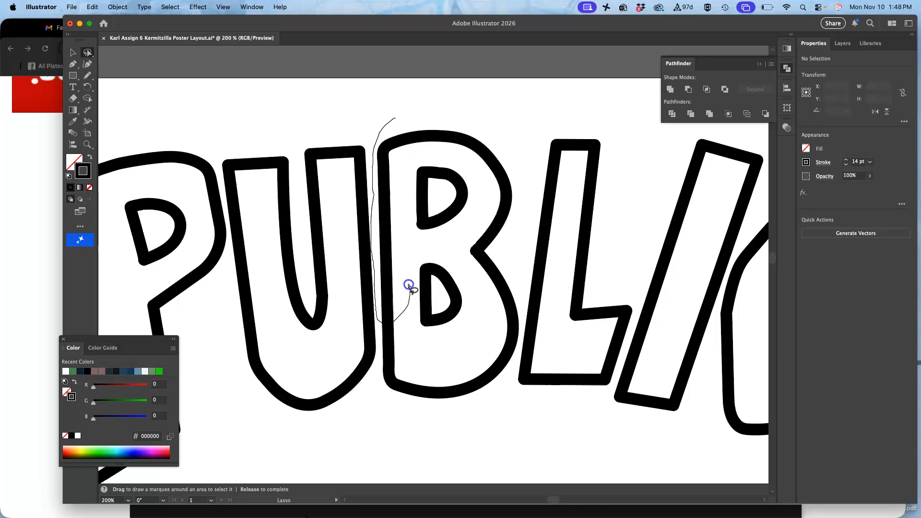
pyautogui.moveTo(425, 141); pyautogui.dragTo(430, 117)
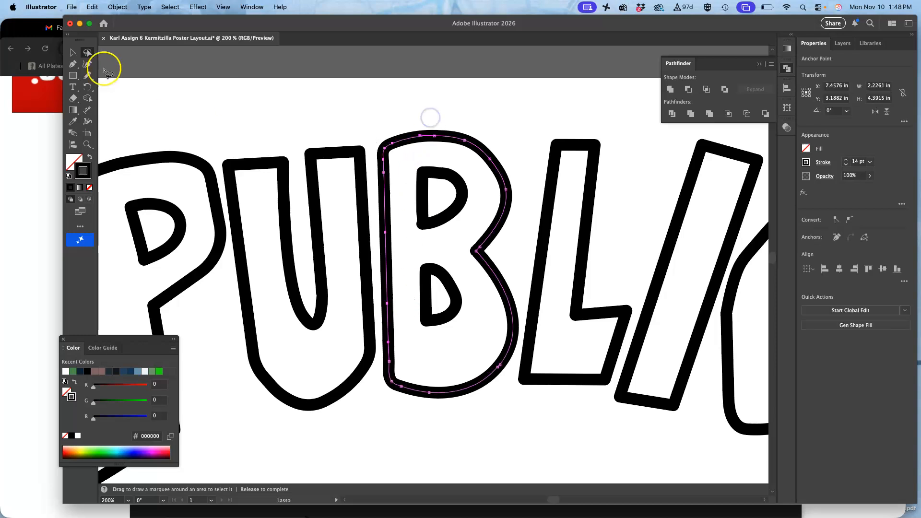
pyautogui.click(87, 54)
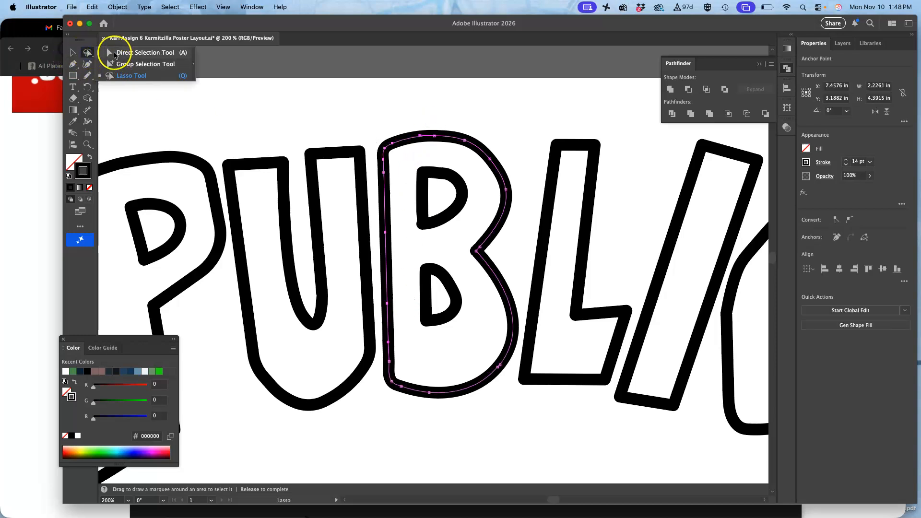
pyautogui.click(114, 53)
pyautogui.moveTo(385, 150); pyautogui.dragTo(395, 149)
# Step: Move the remaining middle anchor points on the B's left side inward to line up with the shifted upper edge
pyautogui.moveTo(399, 236); pyautogui.dragTo(391, 299)
pyautogui.click(400, 307)
pyautogui.moveTo(397, 236); pyautogui.dragTo(393, 232)
pyautogui.moveTo(394, 289); pyautogui.dragTo(393, 305)
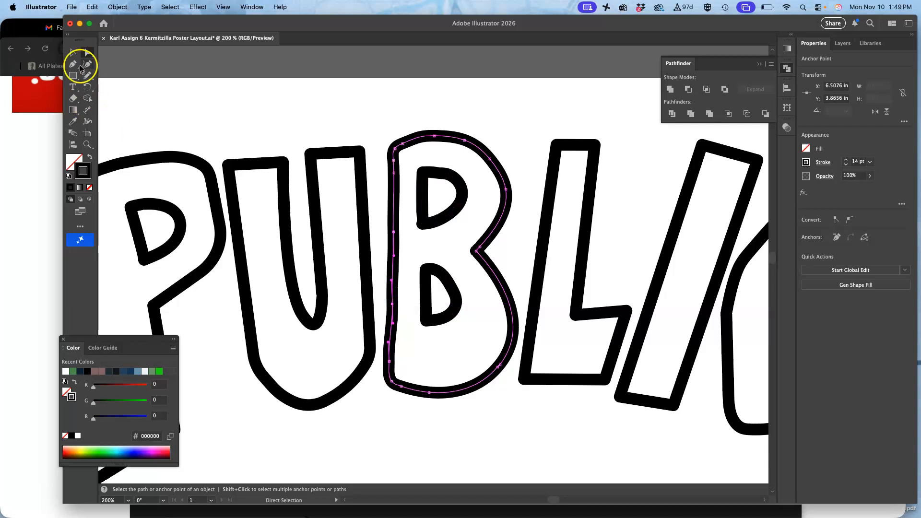
# Step: Delete the surplus anchor points along the B's left side with the Pen tool to straighten the edge
pyautogui.click(73, 65)
pyautogui.moveTo(73, 64); pyautogui.dragTo(103, 79)
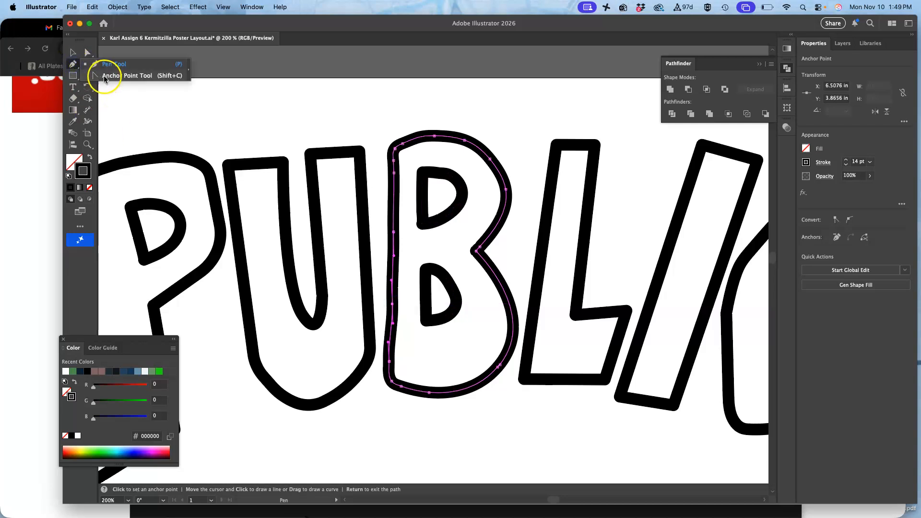
pyautogui.click(393, 305)
pyautogui.click(394, 231)
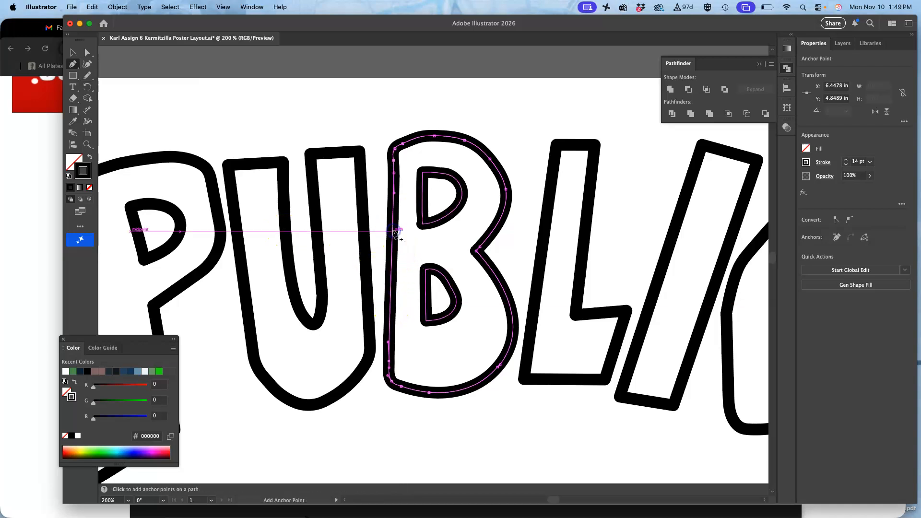
pyautogui.click(394, 173)
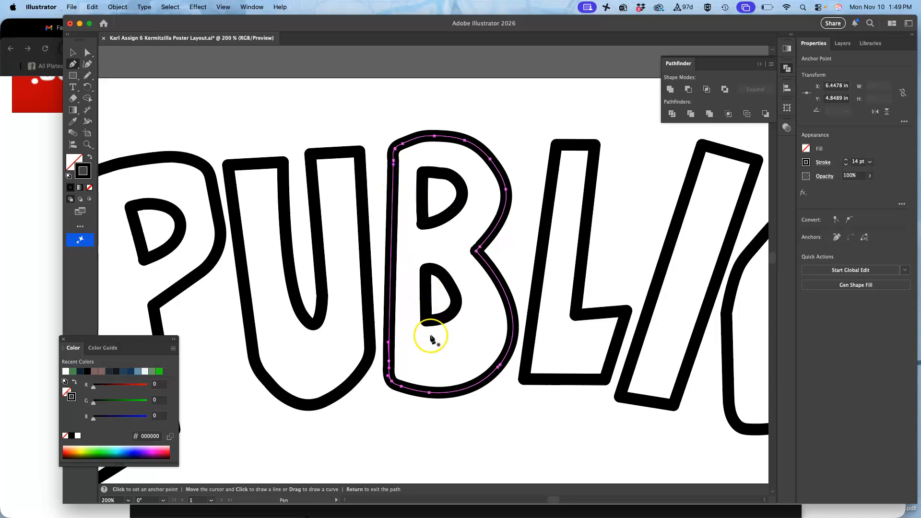
pyautogui.click(388, 361)
pyautogui.click(474, 363)
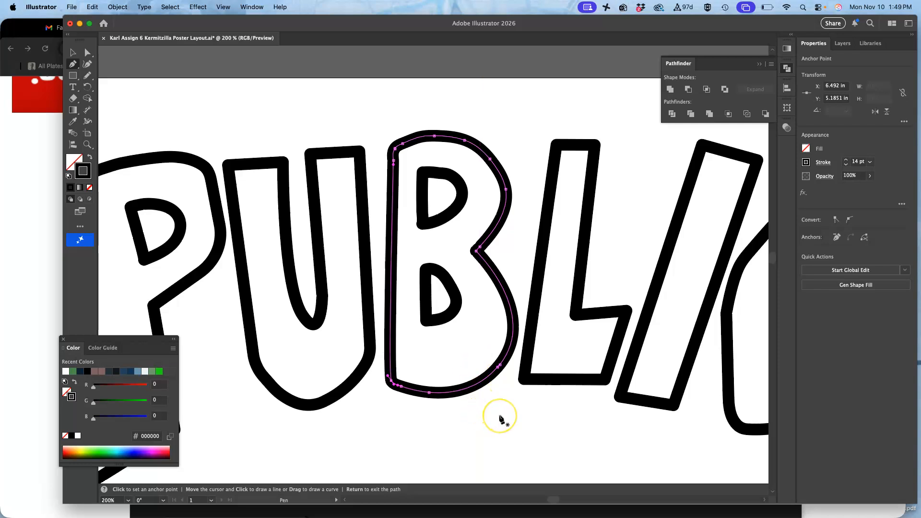
# Step: Check the whole poster and delete surplus anchor points at the B's lower-left corner
pyautogui.press('super+minus')
pyautogui.press('super+minus')
pyautogui.press('super+minus')
pyautogui.press('super+minus')
pyautogui.scroll(-2, 500, 416)
pyautogui.press('super+z')
pyautogui.keyDown('super'); pyautogui.click(429, 323); pyautogui.keyUp('super')
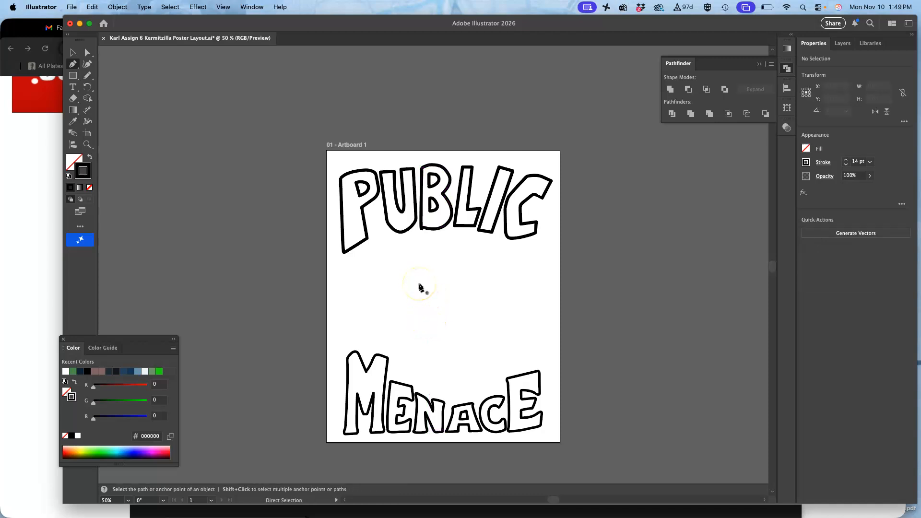
pyautogui.press('super+plus')
pyautogui.press('super+plus')
pyautogui.press('super+plus')
pyautogui.press('super+plus')
pyautogui.scroll(5, 418, 284)
pyautogui.press('super')
pyautogui.keyDown('super'); pyautogui.click(416, 326); pyautogui.keyUp('super')
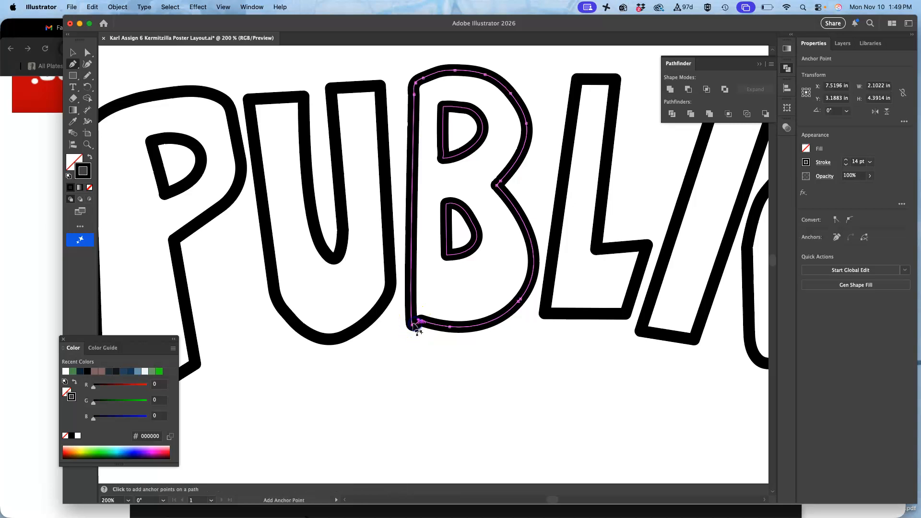
# Step: Redraw the kinked lower-left corner of the B with the Pencil tool, joining the left side smoothly to the bottom curve
pyautogui.click(88, 76)
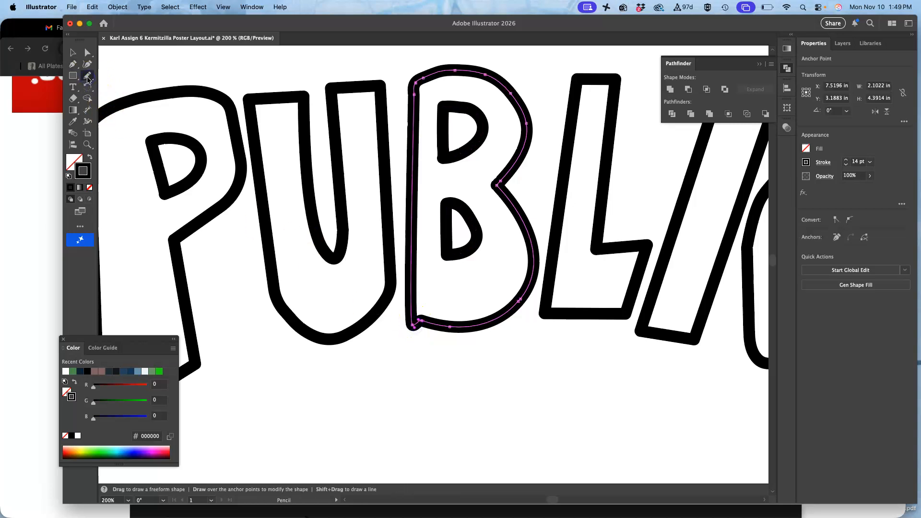
pyautogui.press('super+plus')
pyautogui.press('super+plus')
pyautogui.press('super+plus')
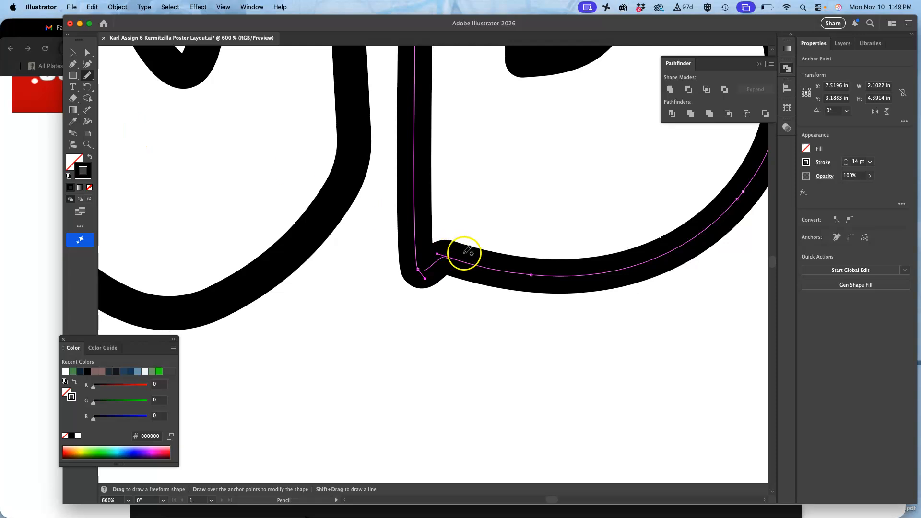
pyautogui.moveTo(415, 230); pyautogui.dragTo(415, 243)
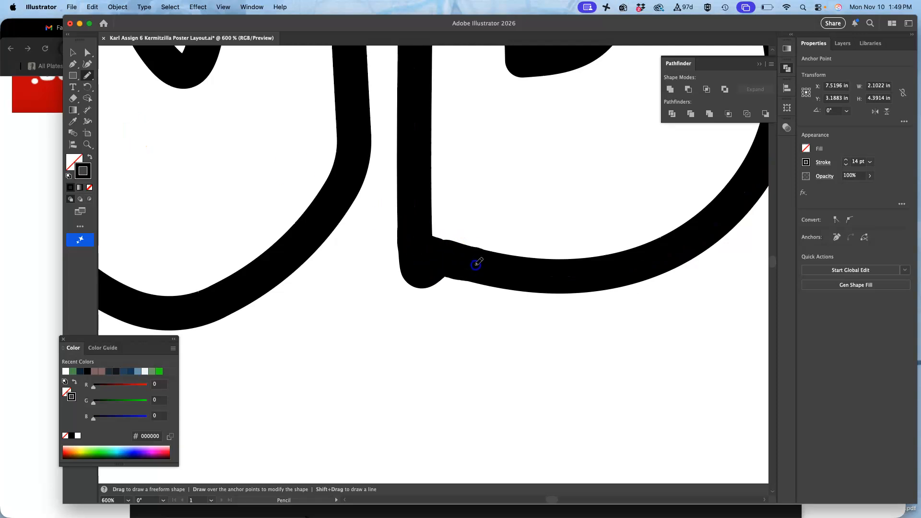
pyautogui.moveTo(476, 263); pyautogui.dragTo(477, 264)
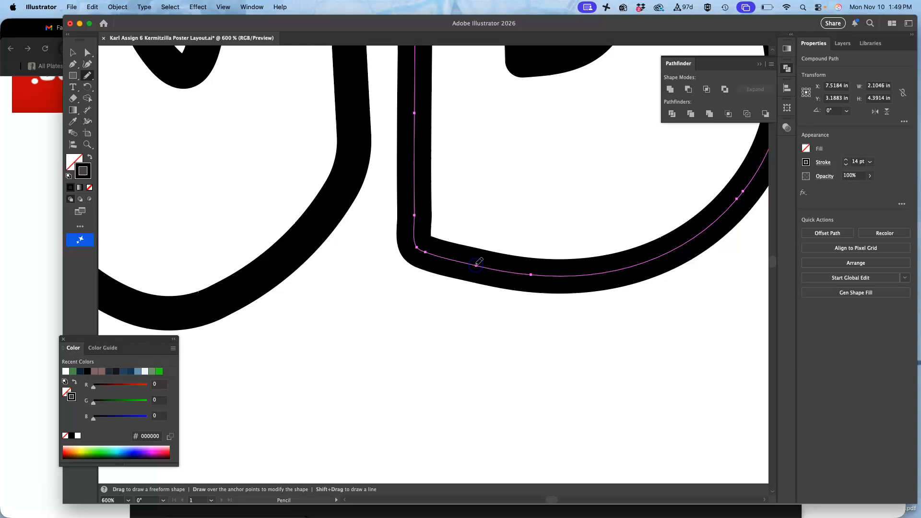
pyautogui.moveTo(417, 219)
pyautogui.mouseDown()
pyautogui.moveTo(436, 243)
pyautogui.moveTo(412, 211)
pyautogui.moveTo(415, 237)
pyautogui.moveTo(430, 252)
pyautogui.mouseUp()
pyautogui.click(421, 233)
pyautogui.click(397, 226)
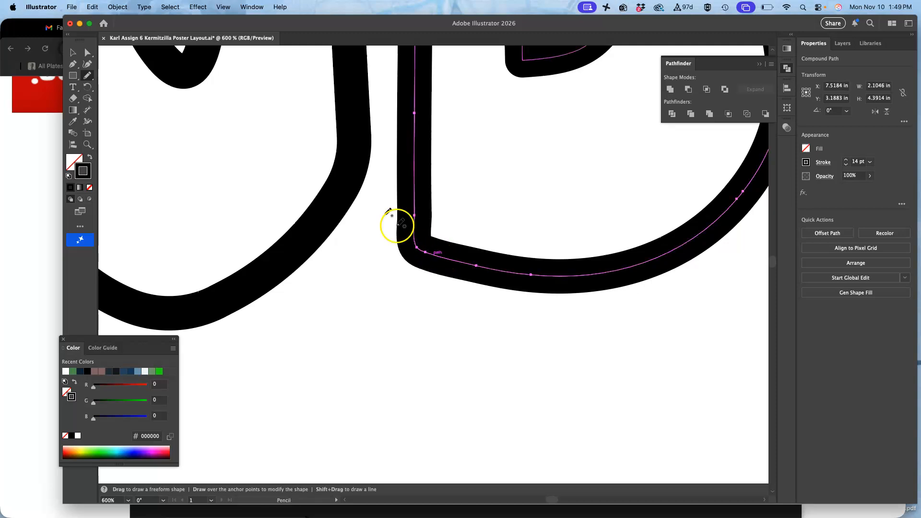
# Step: Delete the two anchor points at the B's lower-left corner and extend the remaining curve handle downward to round the corner
pyautogui.click(73, 66)
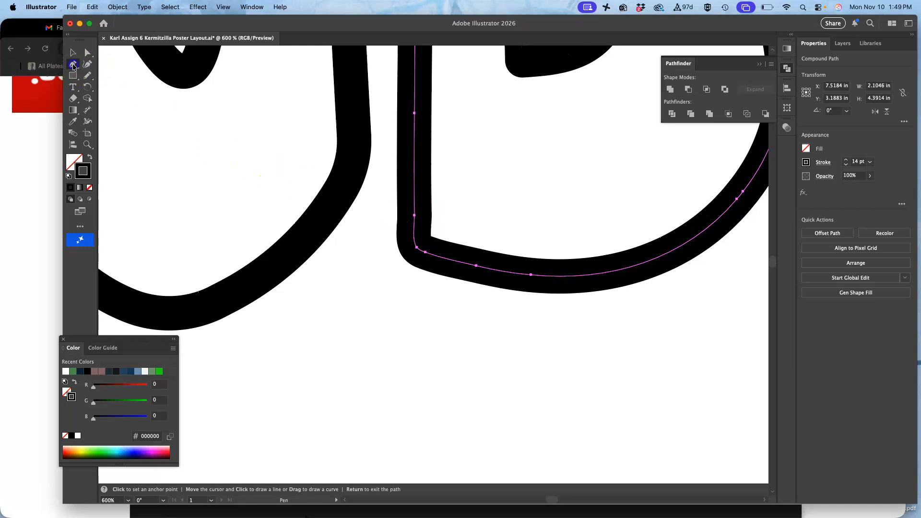
pyautogui.click(426, 252)
pyautogui.press('p')
pyautogui.click(416, 248)
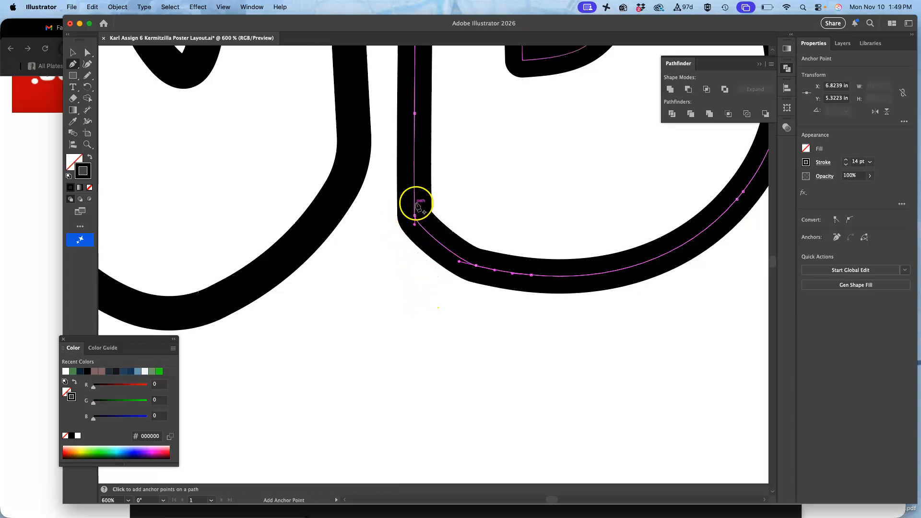
pyautogui.click(87, 53)
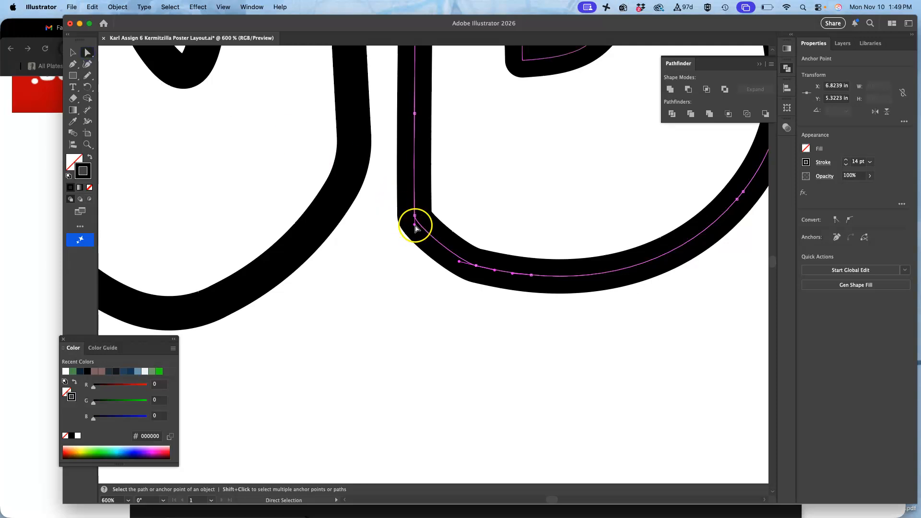
pyautogui.moveTo(415, 225); pyautogui.dragTo(418, 243)
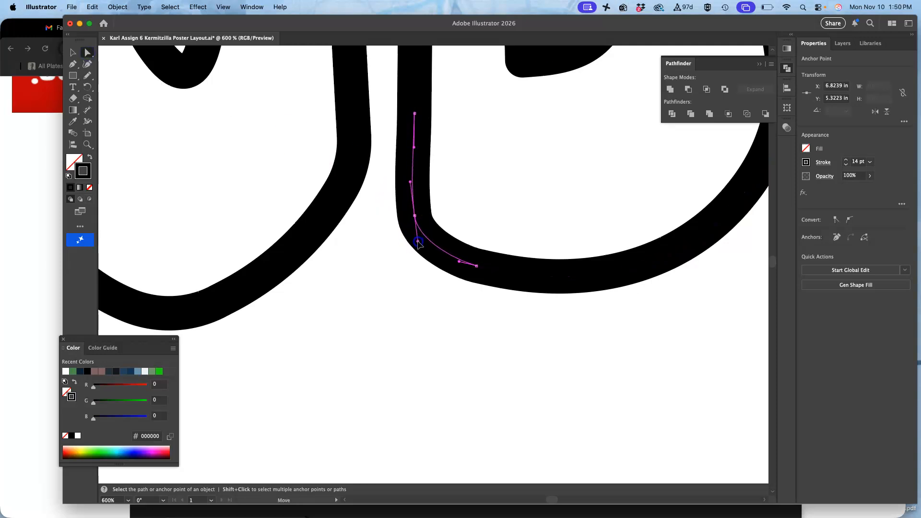
pyautogui.keyDown('super'); pyautogui.click(412, 279); pyautogui.keyUp('super')
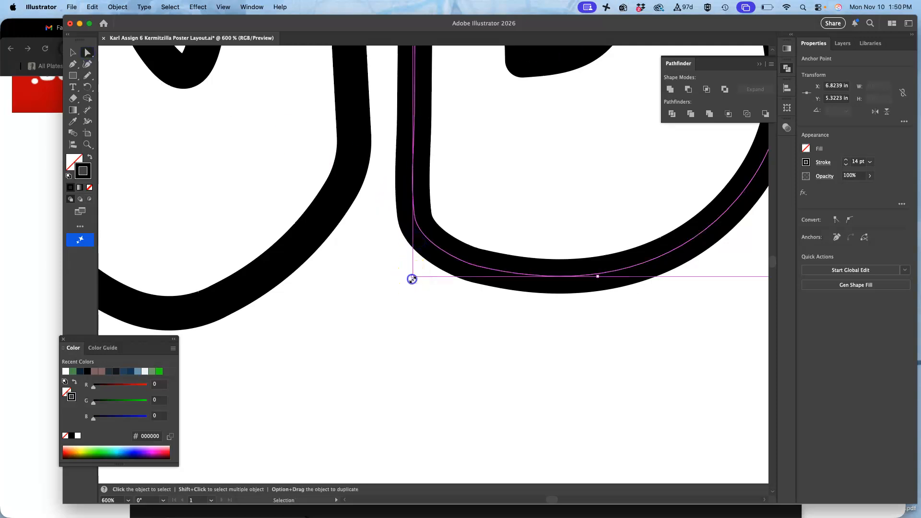
pyautogui.click(392, 311)
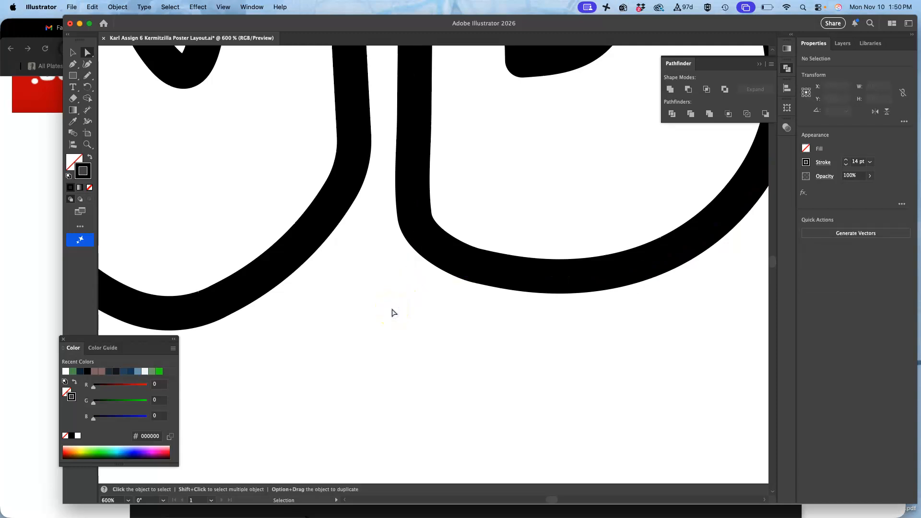
# Step: Compare the lettering with the Layer 1 sketch and the Layer 3 letters, hiding both layers again
pyautogui.press('super+minus')
pyautogui.press('super+minus')
pyautogui.press('super+minus')
pyautogui.press('super+minus')
pyautogui.press('super+minus')
pyautogui.press('super+minus')
pyautogui.scroll(-5, 392, 312)
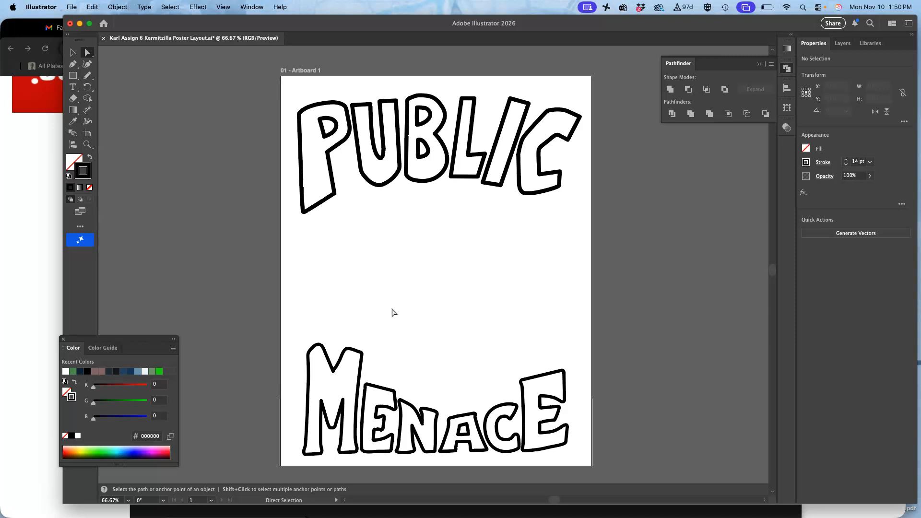
pyautogui.click(842, 46)
pyautogui.click(804, 116)
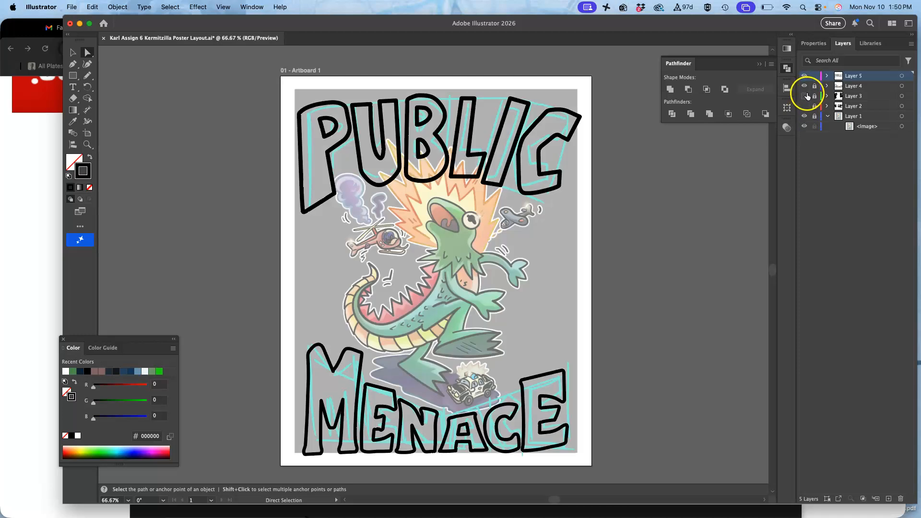
pyautogui.click(804, 96)
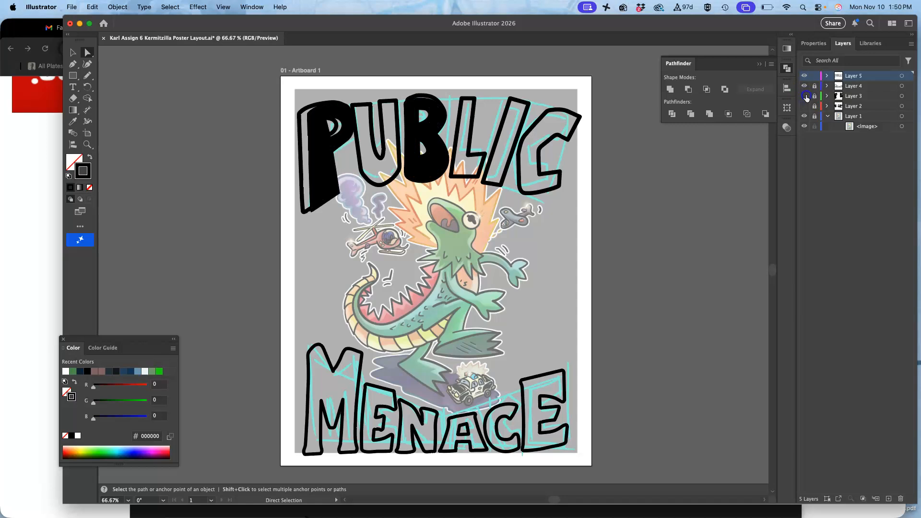
pyautogui.click(805, 96)
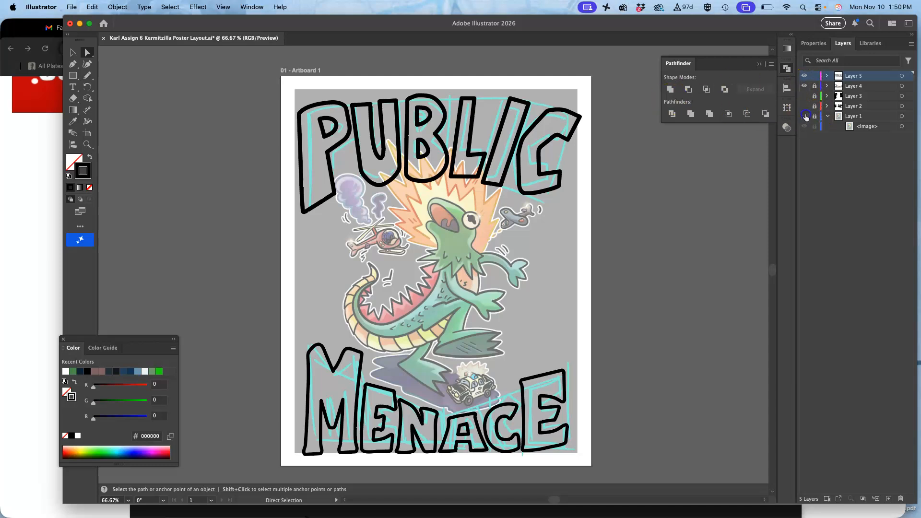
pyautogui.click(804, 116)
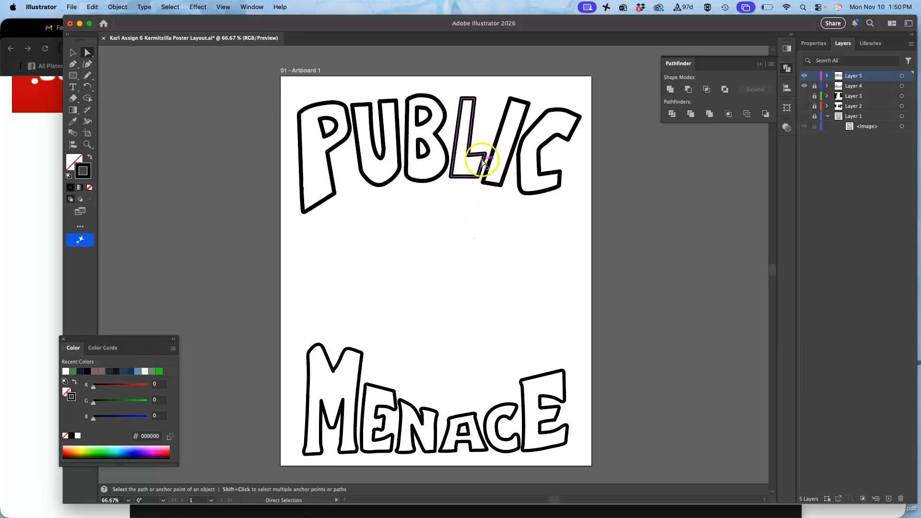
# Step: Select all the letters of PUBLIC and convert their strokes to filled shapes with Outline Stroke
pyautogui.click(74, 53)
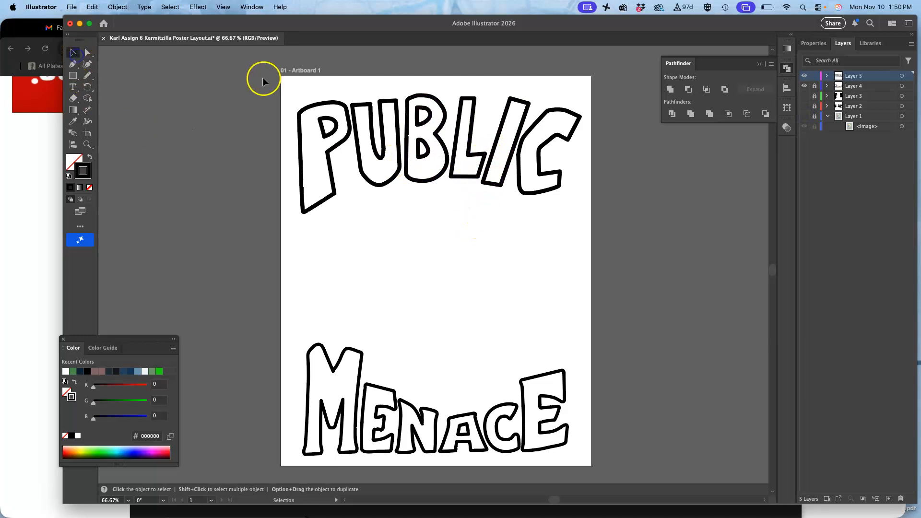
pyautogui.moveTo(261, 85); pyautogui.dragTo(592, 219)
pyautogui.moveTo(547, 192)
pyautogui.mouseDown()
pyautogui.moveTo(798, 243)
pyautogui.moveTo(735, 271)
pyautogui.moveTo(762, 261)
pyautogui.moveTo(706, 252)
pyautogui.moveTo(350, 294)
pyautogui.moveTo(279, 327)
pyautogui.moveTo(540, 237)
pyautogui.moveTo(518, 206)
pyautogui.moveTo(538, 192)
pyautogui.mouseUp()
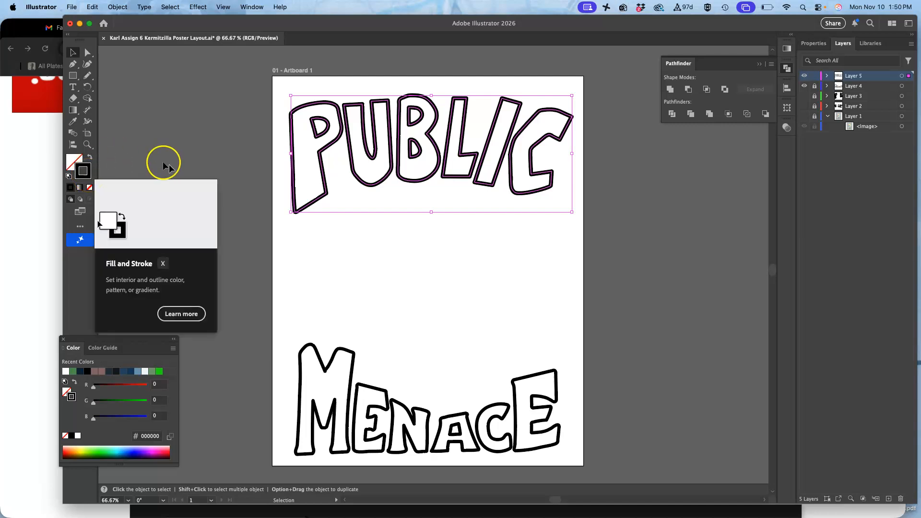
pyautogui.click(75, 161)
pyautogui.click(80, 166)
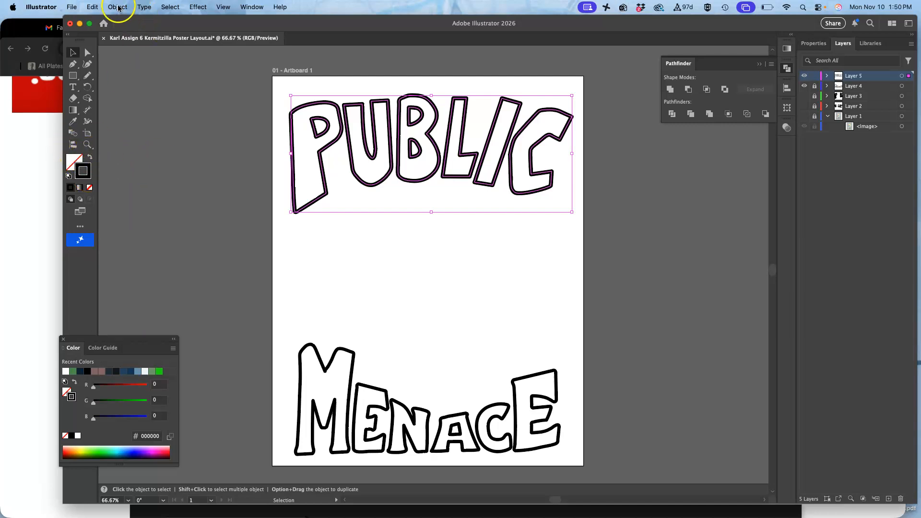
pyautogui.click(118, 7)
pyautogui.moveTo(114, 308)
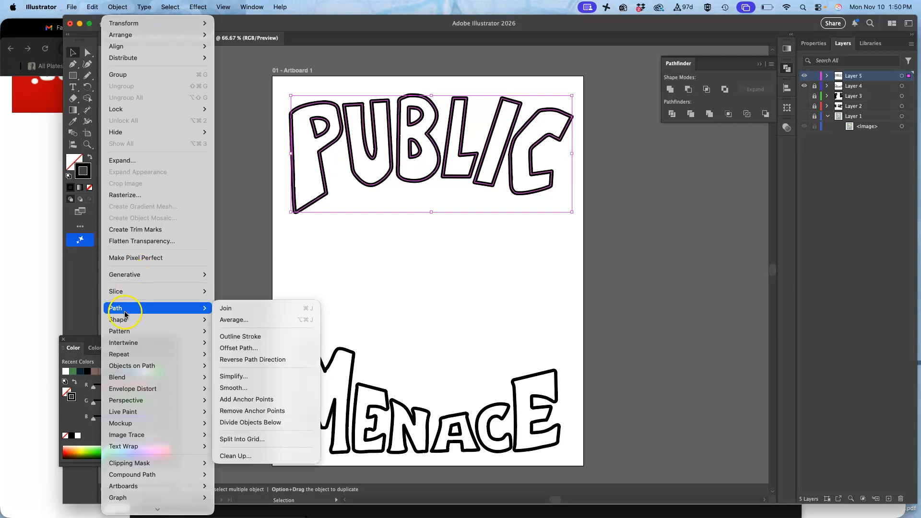
pyautogui.click(252, 338)
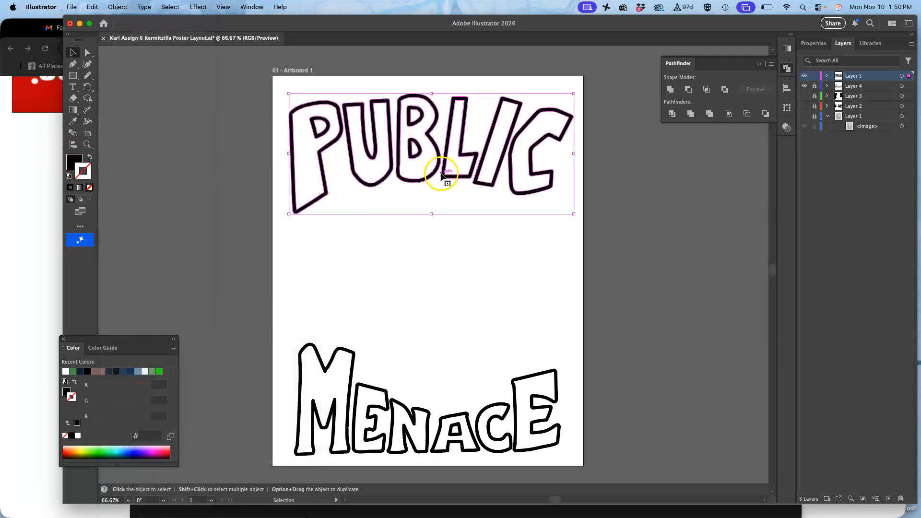
# Step: Save the layout with Layer 4 hidden, plus an Illustrator EPS version with a file name ending in PUBLIC type Vector
pyautogui.click(803, 86)
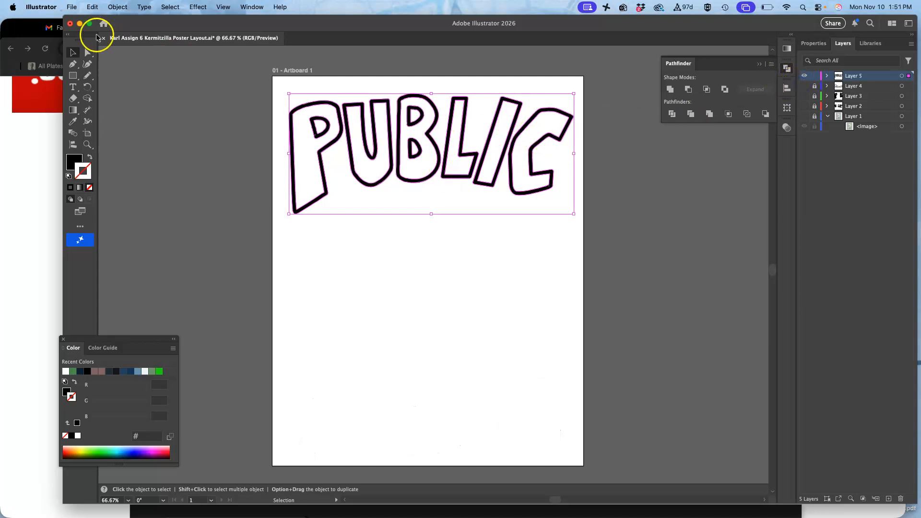
pyautogui.press('super+s')
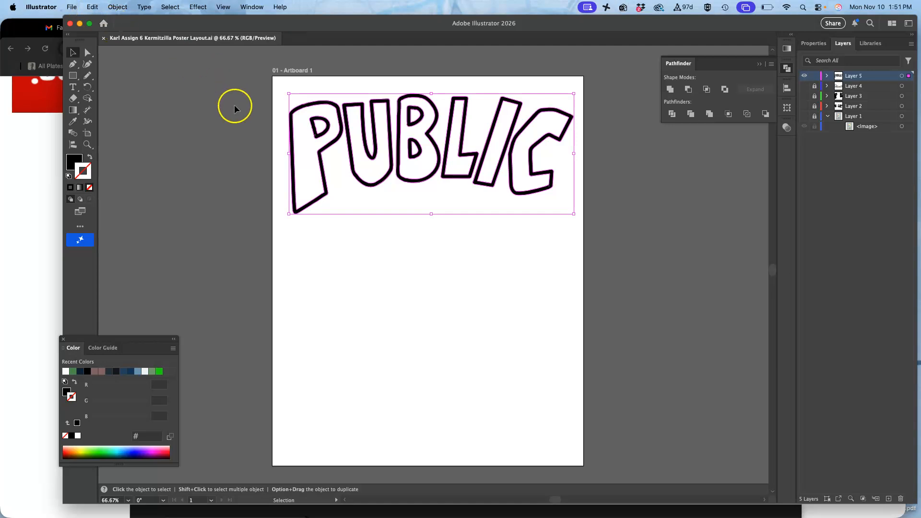
pyautogui.click(76, 10)
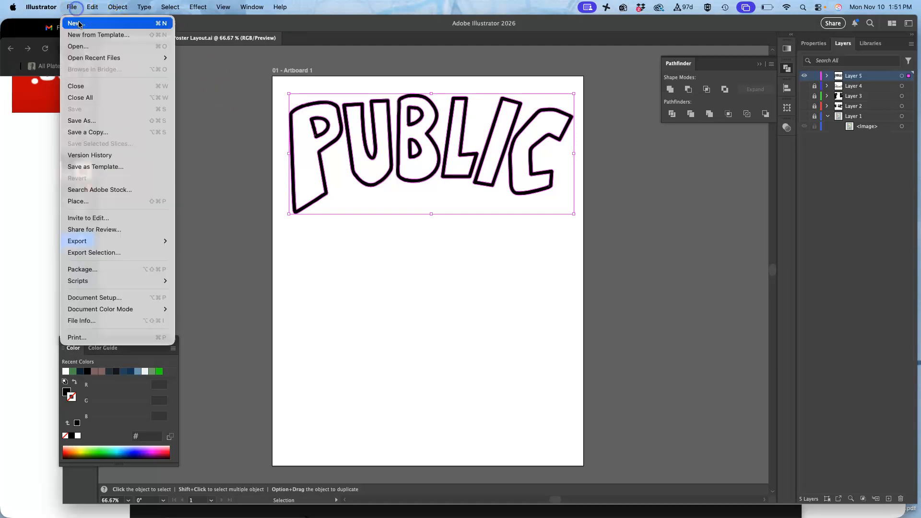
pyautogui.click(93, 123)
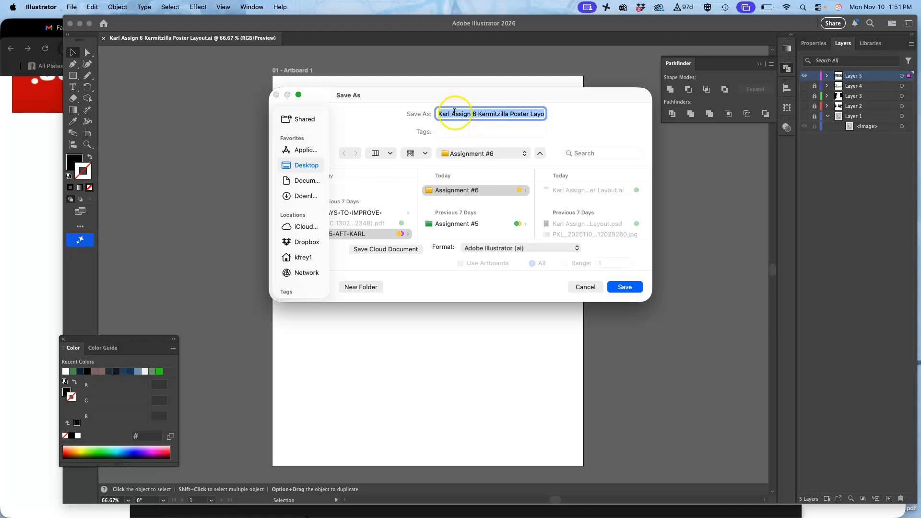
pyautogui.moveTo(453, 113); pyautogui.dragTo(561, 114)
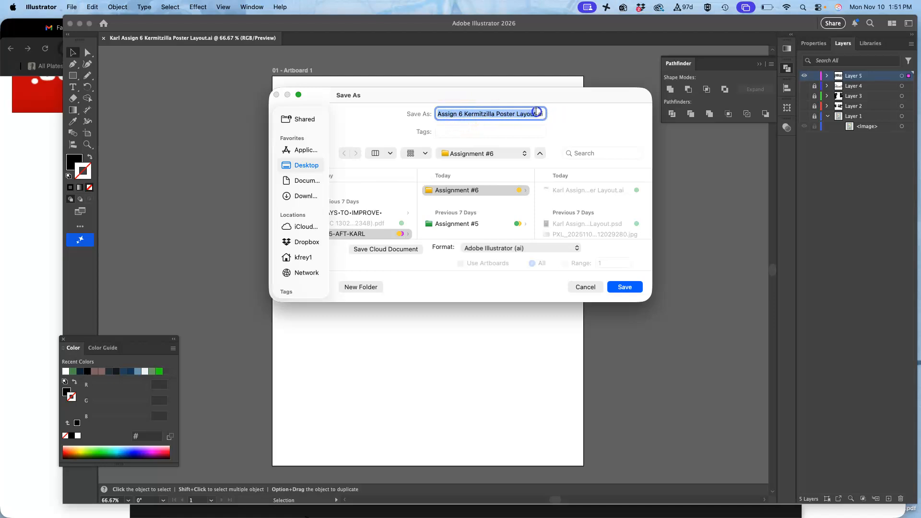
pyautogui.write('PUBLIC type Vector')
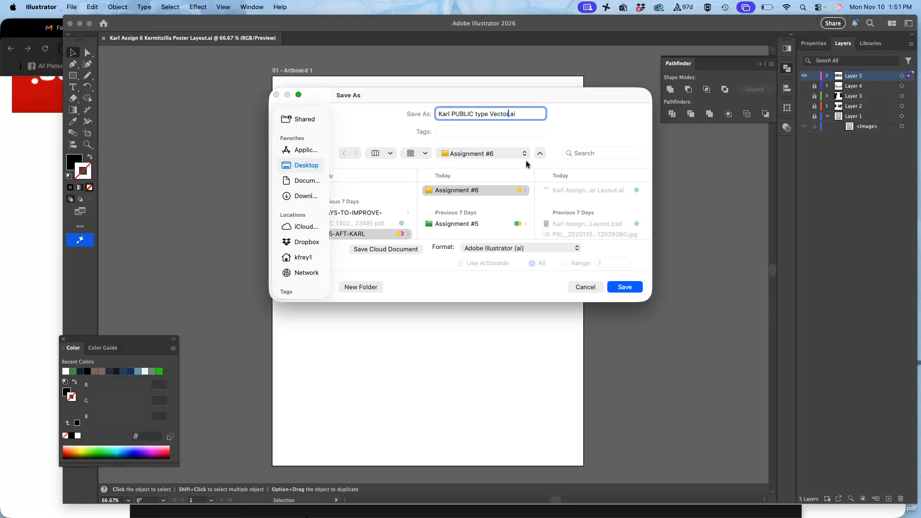
pyautogui.click(573, 247)
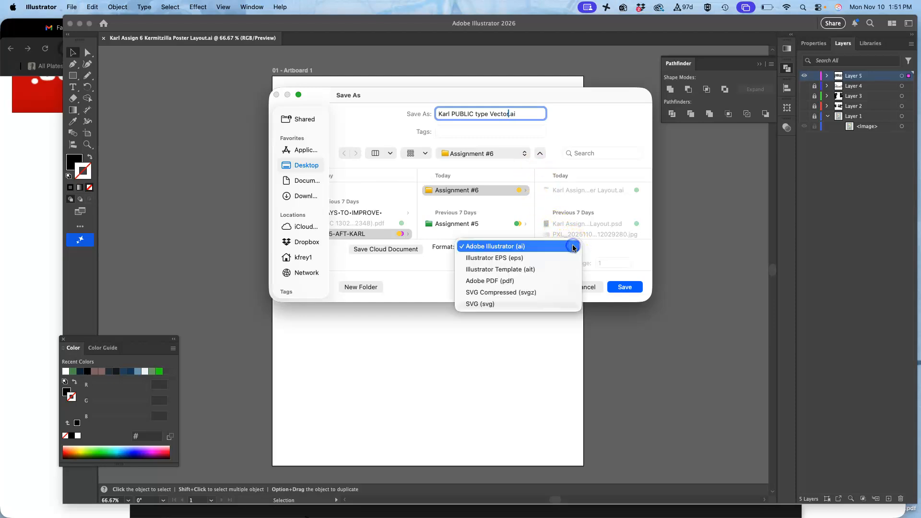
pyautogui.click(555, 257)
pyautogui.click(622, 286)
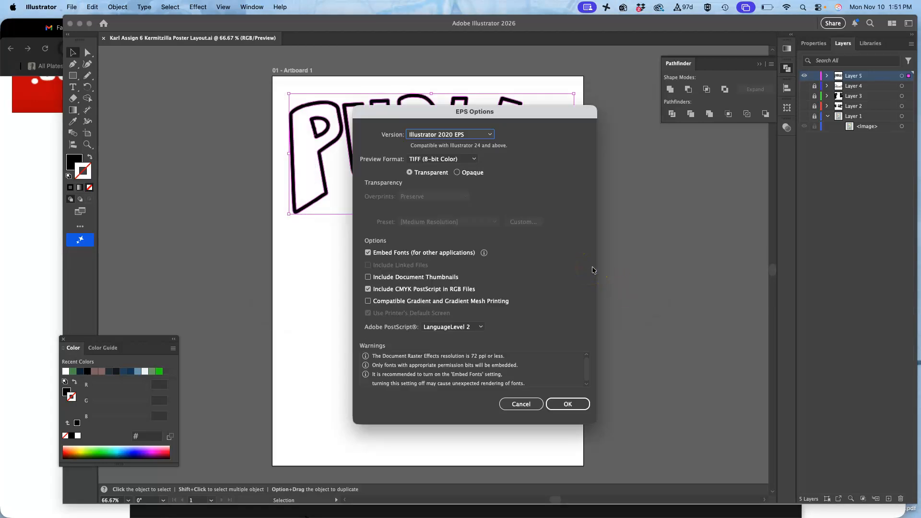
pyautogui.click(568, 404)
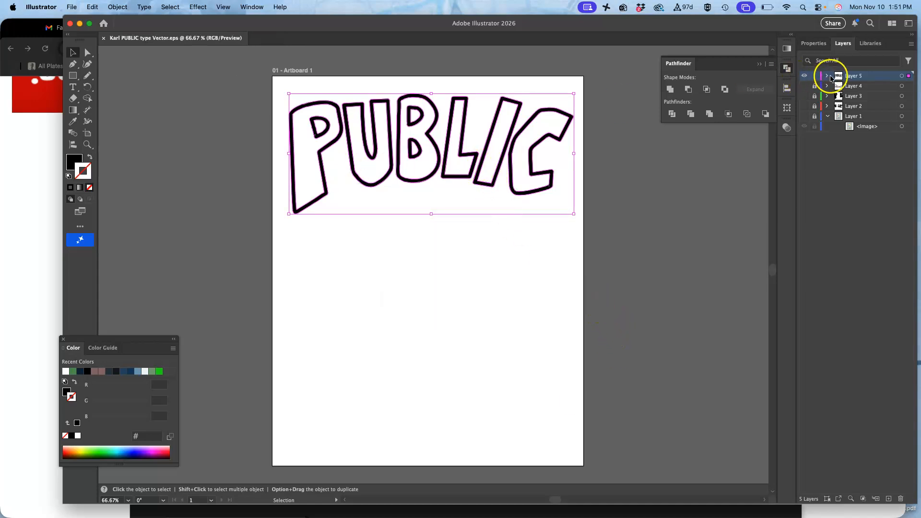
# Step: Show Layer 4 with the MENACE lettering, and hide and lock Layer 5
pyautogui.click(804, 86)
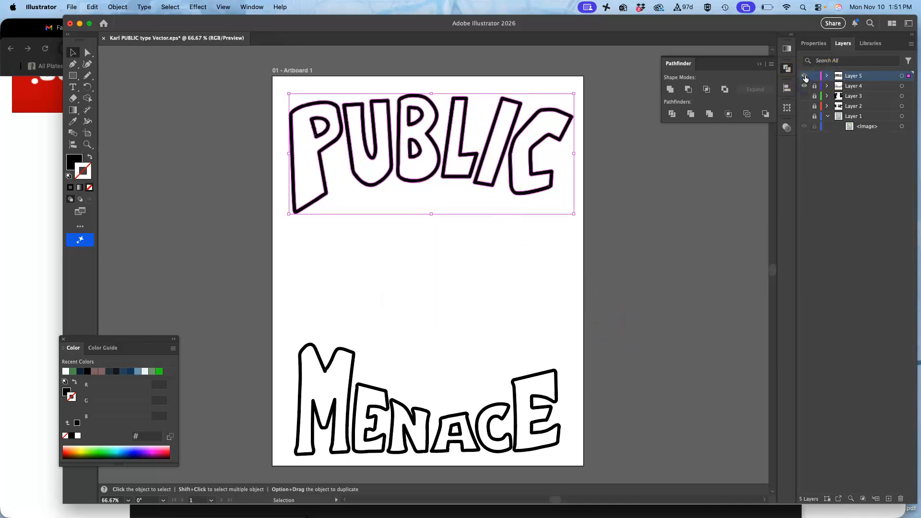
pyautogui.click(804, 76)
pyautogui.click(813, 76)
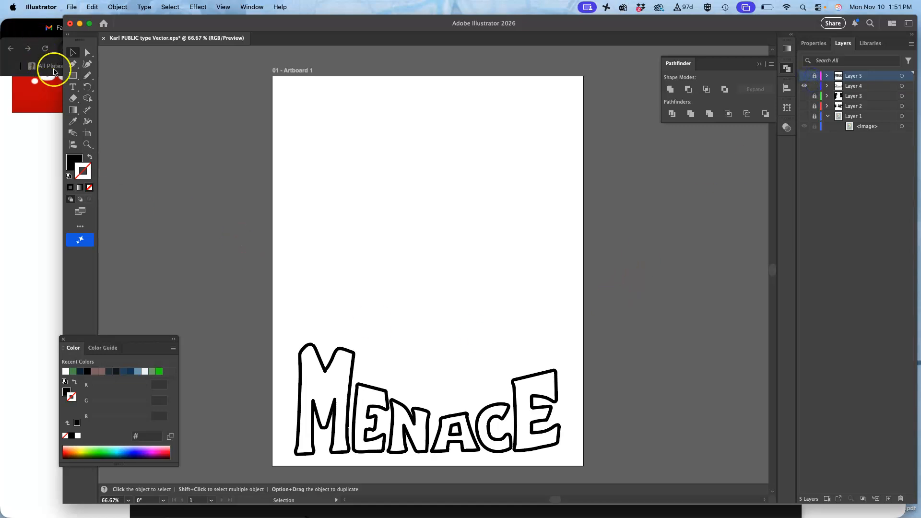
# Step: Select all the letters of MENACE and convert their strokes to filled shapes with Outline Stroke
pyautogui.click(244, 346)
pyautogui.moveTo(482, 439); pyautogui.dragTo(593, 459)
pyautogui.click(82, 171)
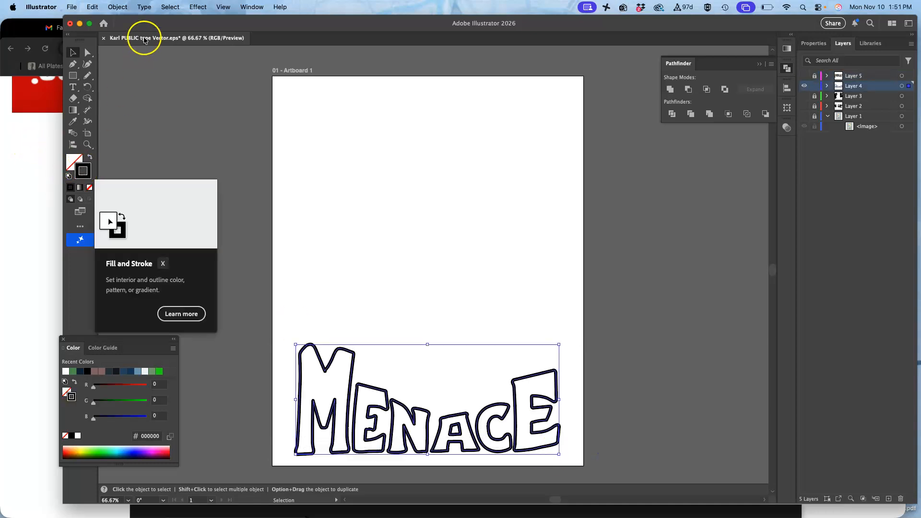
pyautogui.moveTo(318, 355)
pyautogui.mouseDown()
pyautogui.moveTo(201, 274)
pyautogui.moveTo(68, 230)
pyautogui.moveTo(94, 206)
pyautogui.moveTo(245, 224)
pyautogui.moveTo(311, 362)
pyautogui.moveTo(318, 355)
pyautogui.mouseUp()
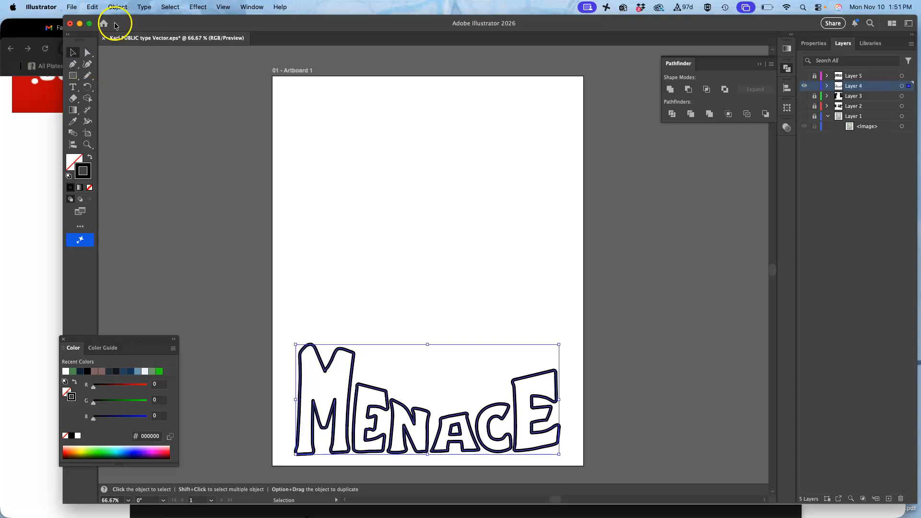
pyautogui.click(118, 6)
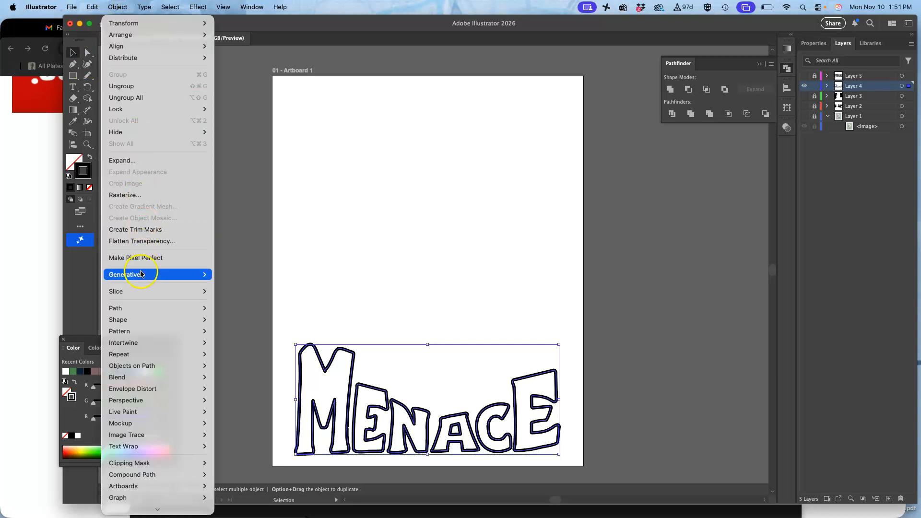
pyautogui.moveTo(153, 308)
pyautogui.click(225, 335)
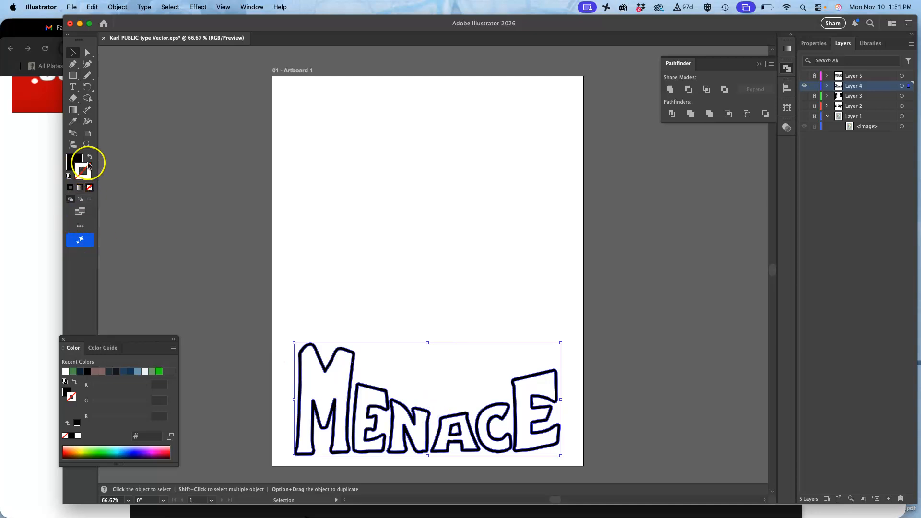
# Step: Save the file, plus another Illustrator EPS version with PUBLIC replaced by MENACE in the file name, keeping the default EPS options
pyautogui.press('super+s')
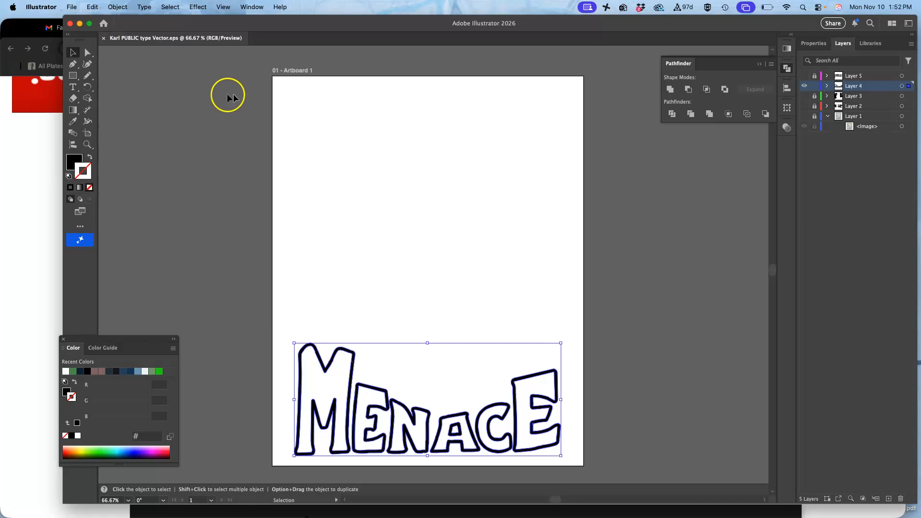
pyautogui.click(73, 7)
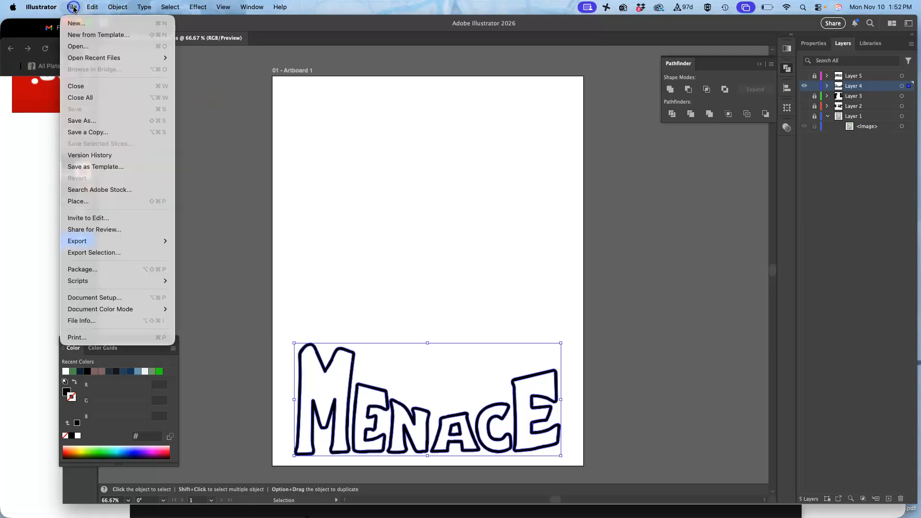
pyautogui.click(95, 125)
pyautogui.click(480, 114)
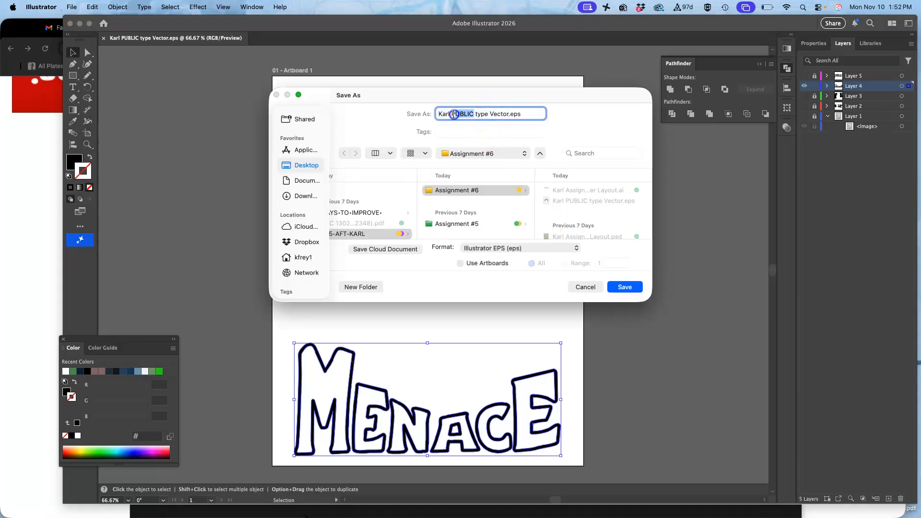
pyautogui.write('MENACE')
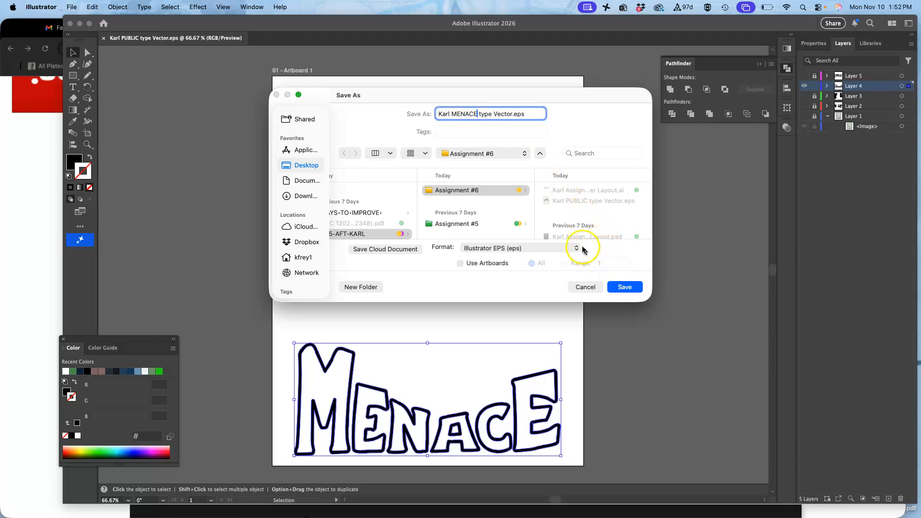
pyautogui.click(625, 288)
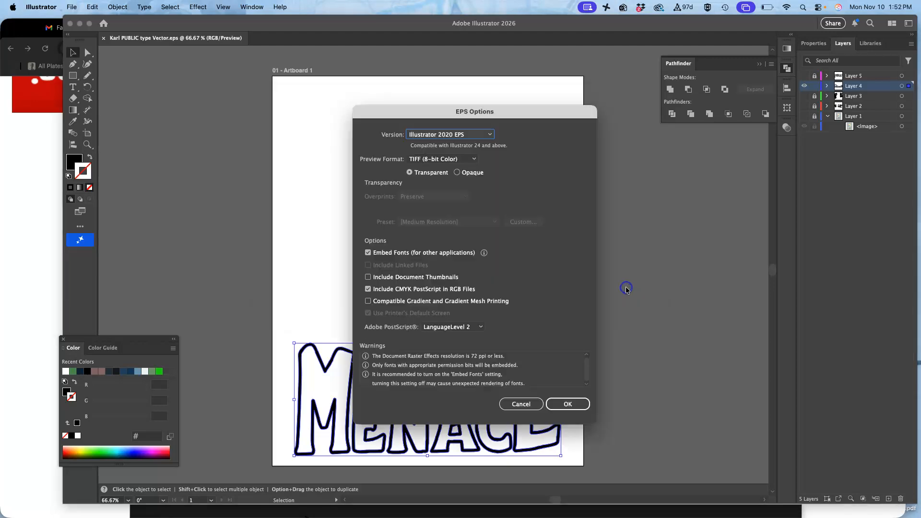
pyautogui.click(575, 404)
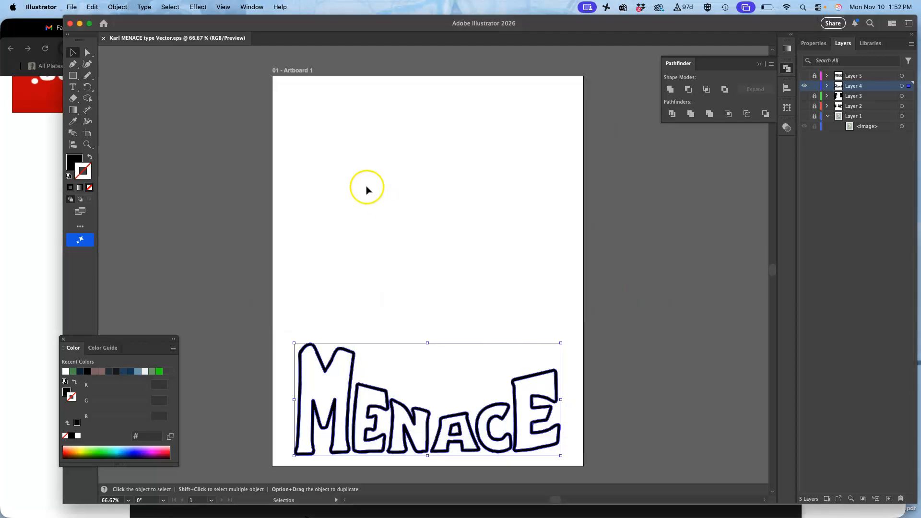
# Step: Open the Kermitzilla Poster Layout PSD from the Assignment #6 folder in Photoshop and hide the Option 2 TEXT BLOCKING layer
pyautogui.click(80, 25)
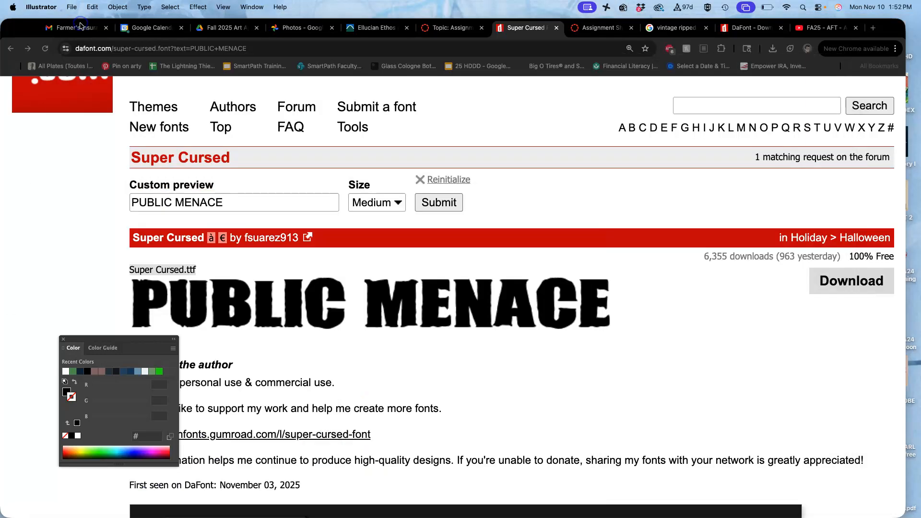
pyautogui.click(21, 28)
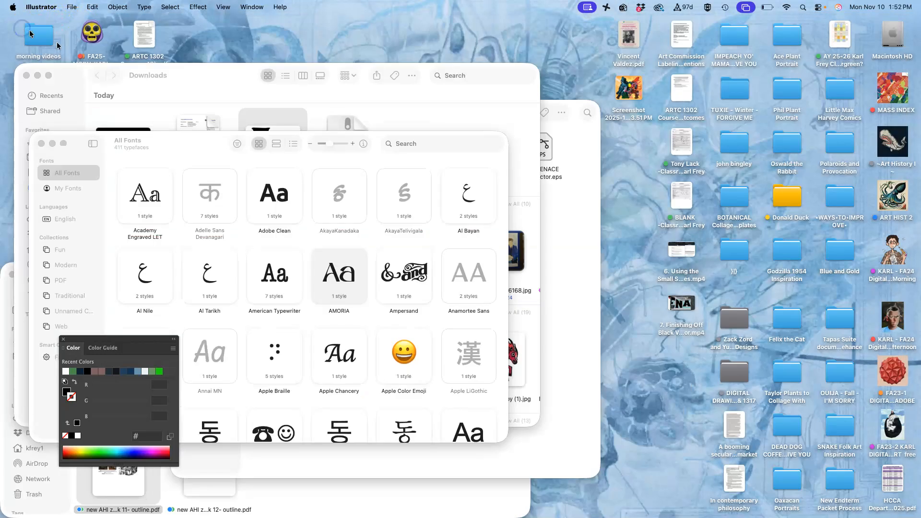
pyautogui.click(41, 143)
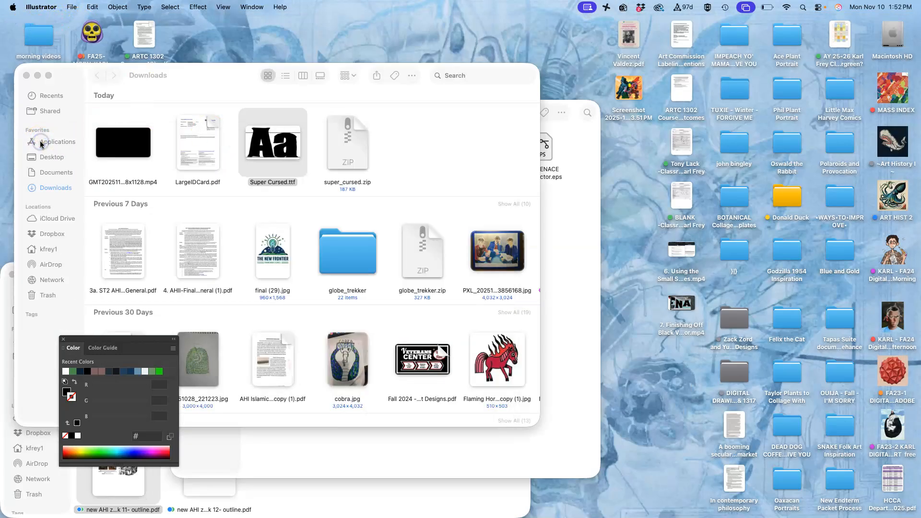
pyautogui.click(29, 75)
pyautogui.click(475, 207)
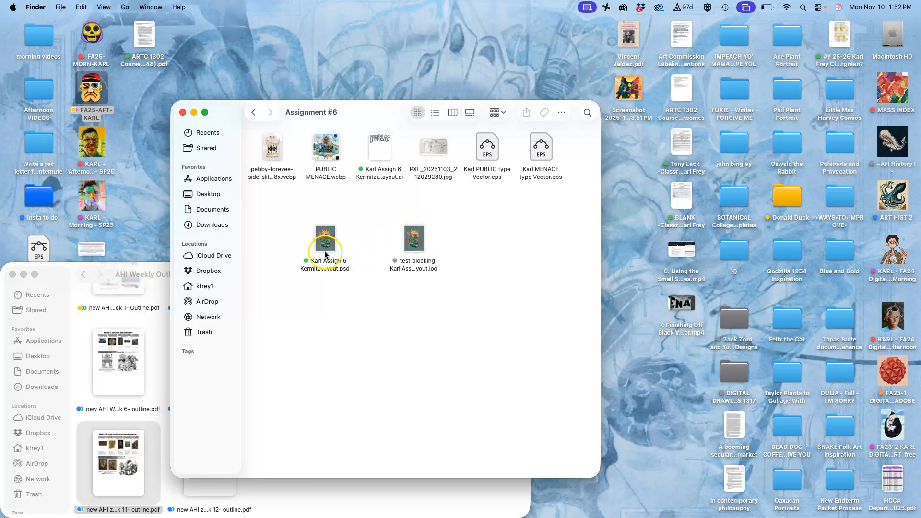
pyautogui.click(325, 247)
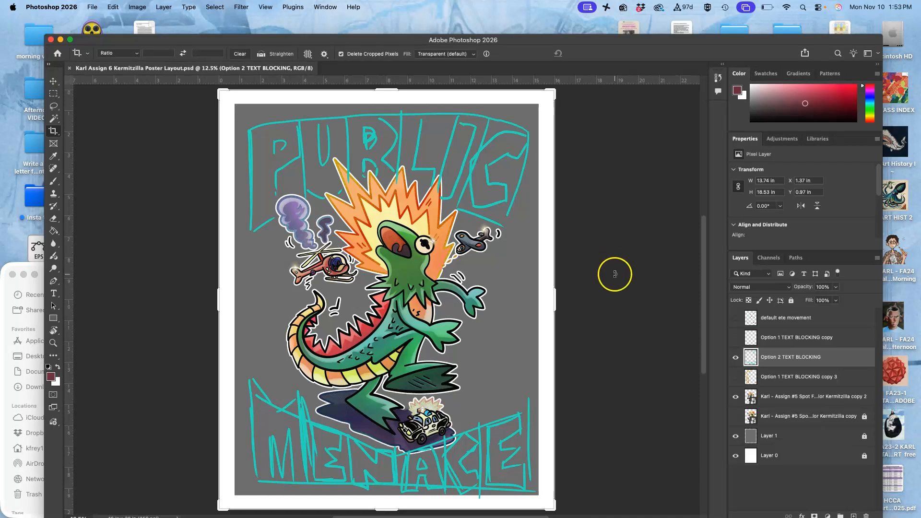
pyautogui.moveTo(736, 377); pyautogui.dragTo(738, 362)
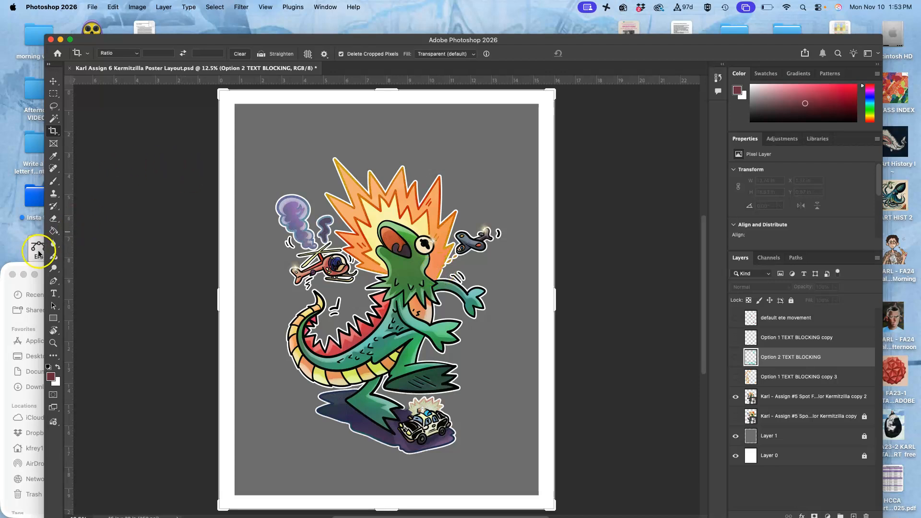
# Step: Place the PUBLIC type Vector EPS from the Assignment #6 folder into the poster and move its lettering to the poster's bottom edge
pyautogui.click(30, 265)
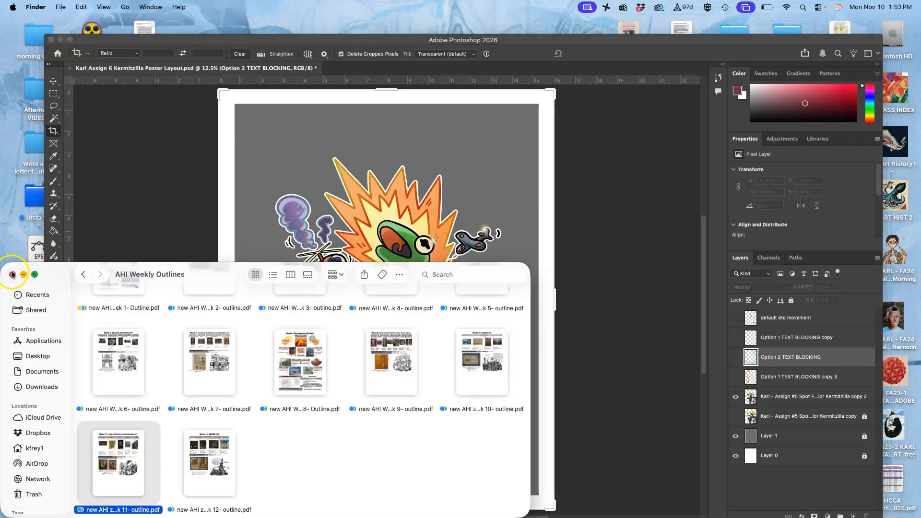
pyautogui.click(12, 275)
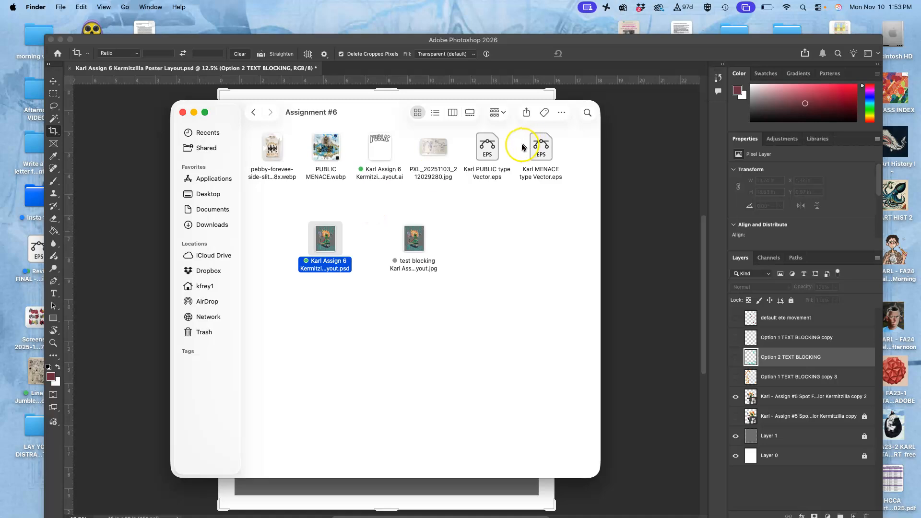
pyautogui.moveTo(485, 148); pyautogui.dragTo(452, 484)
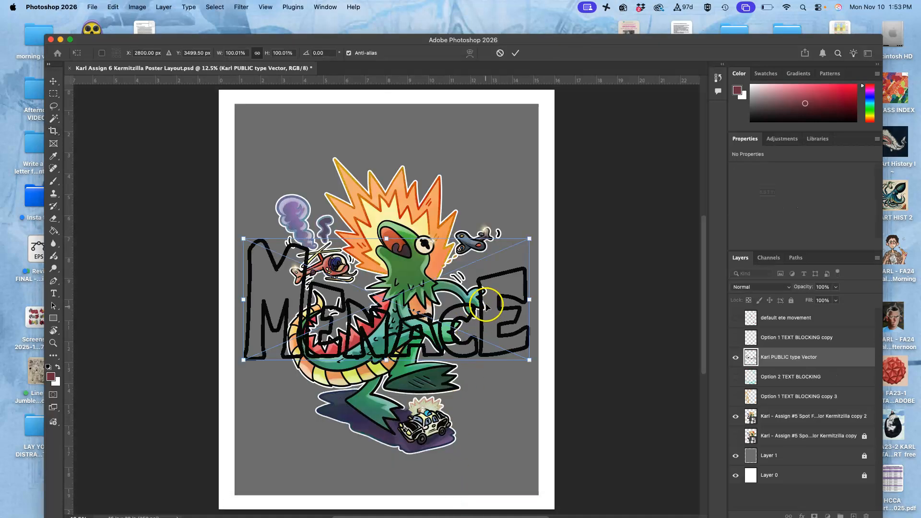
pyautogui.moveTo(480, 305); pyautogui.dragTo(480, 434)
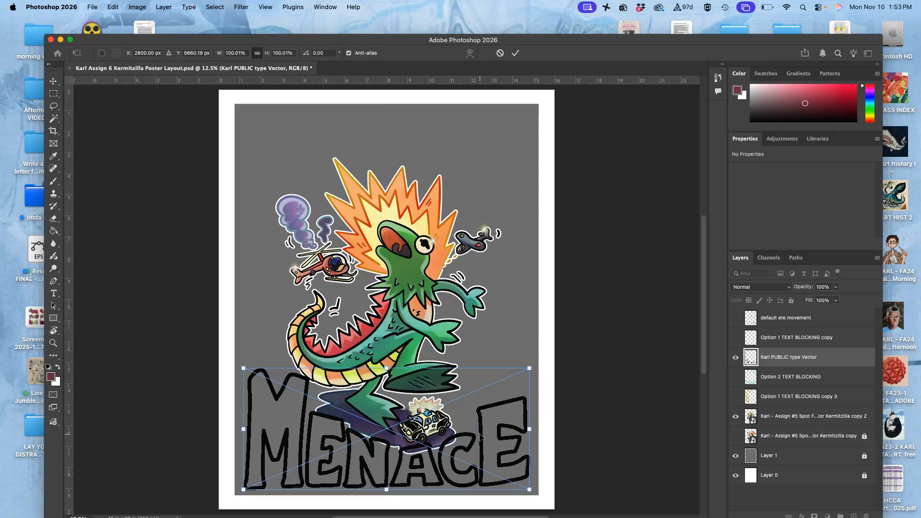
pyautogui.press('Return')
pyautogui.press('c')
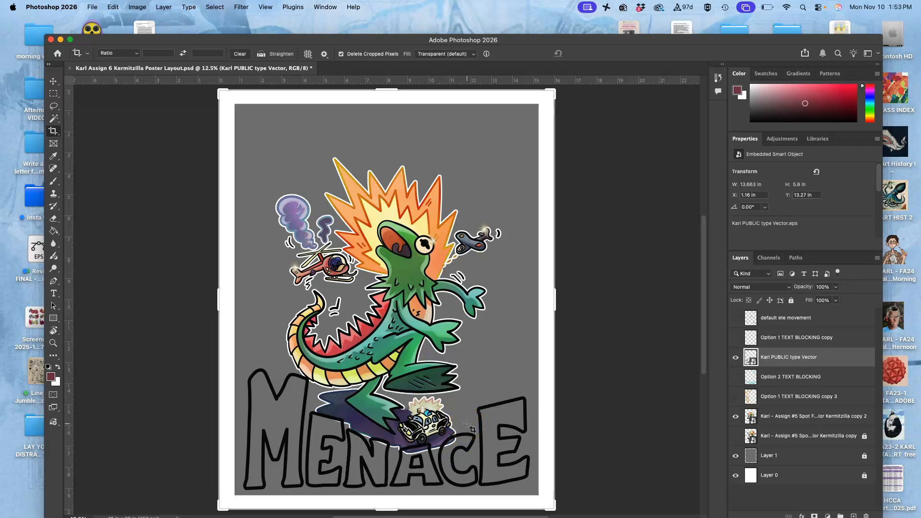
pyautogui.hotkey('ctrl', 'Up')
pyautogui.click(275, 382)
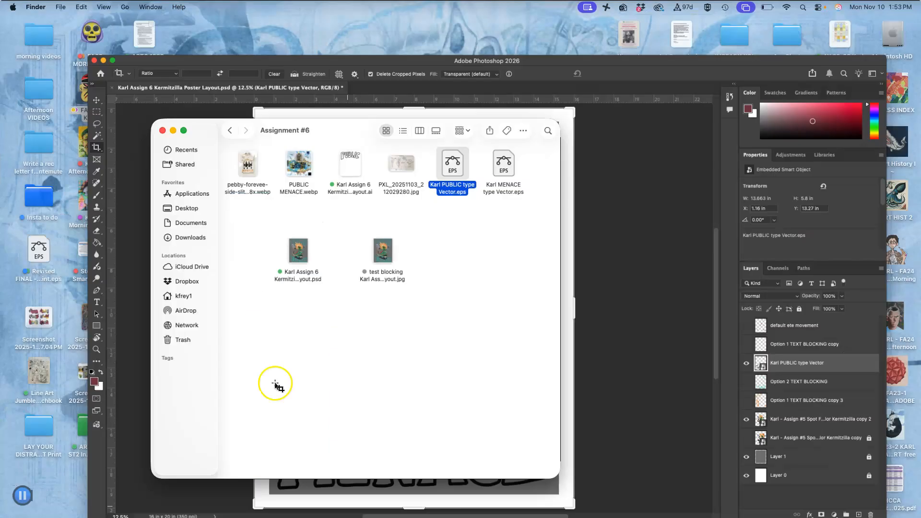
pyautogui.moveTo(541, 148); pyautogui.dragTo(481, 491)
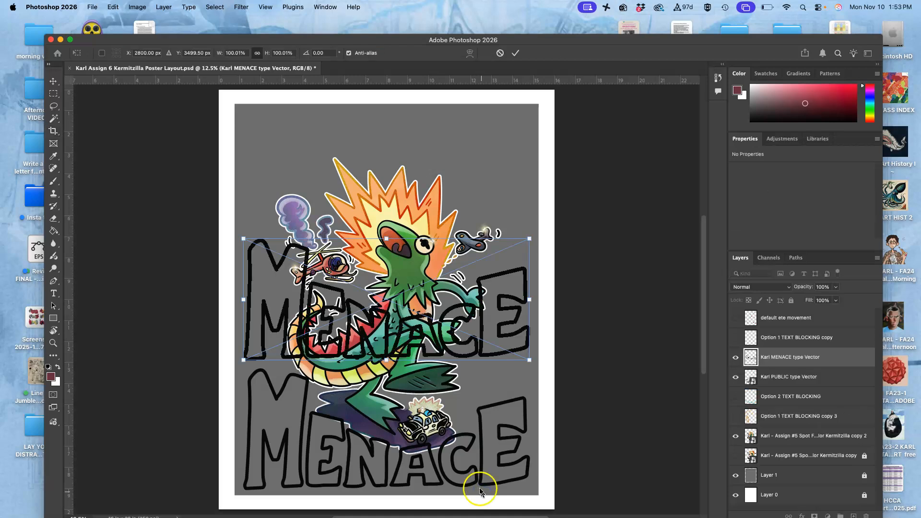
pyautogui.press('Escape')
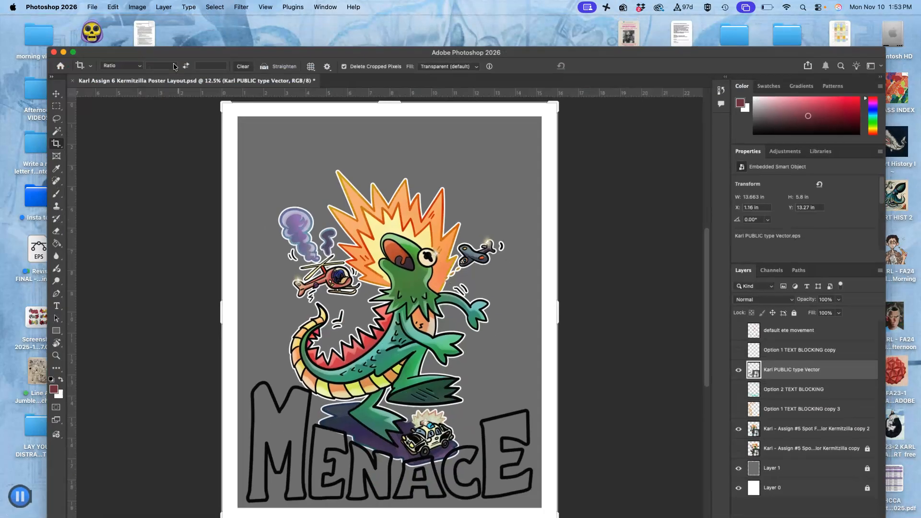
pyautogui.hotkey('ctrl', 'Up')
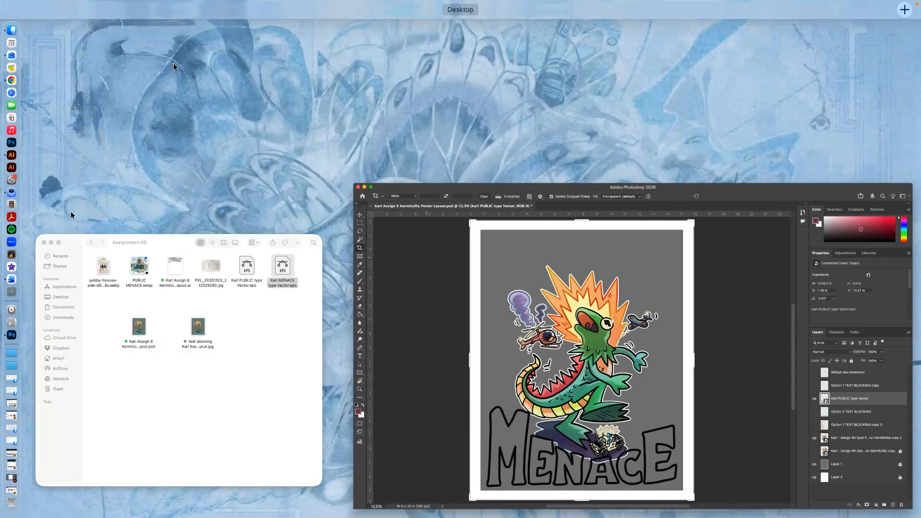
pyautogui.click(239, 294)
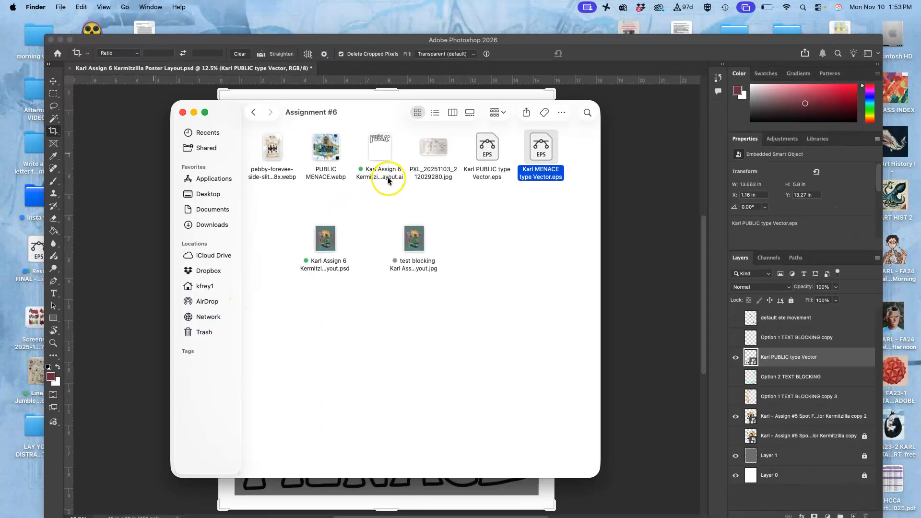
pyautogui.moveTo(486, 148); pyautogui.dragTo(526, 490)
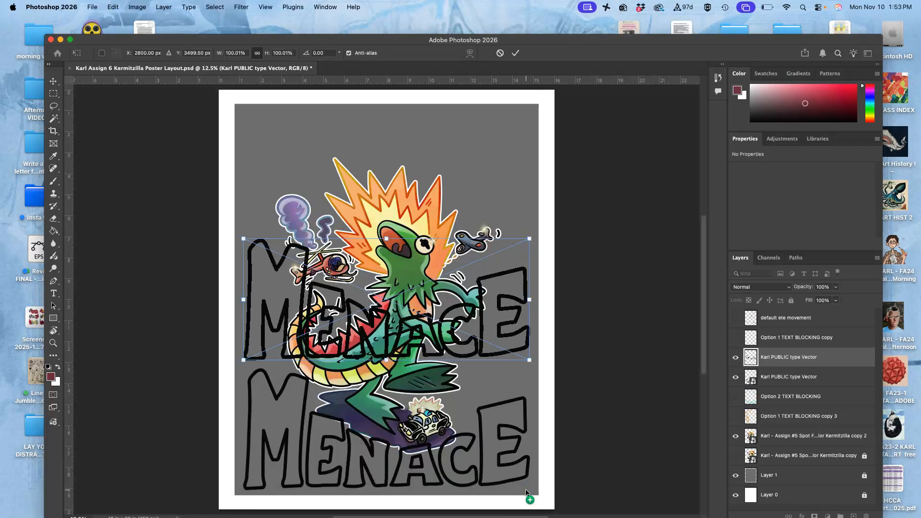
pyautogui.press('Escape')
# Step: Open the Kermitzilla Poster Layout AI file from the Assignment #6 folder in Illustrator and close the MENACE type Vector EPS document
pyautogui.press('F11')
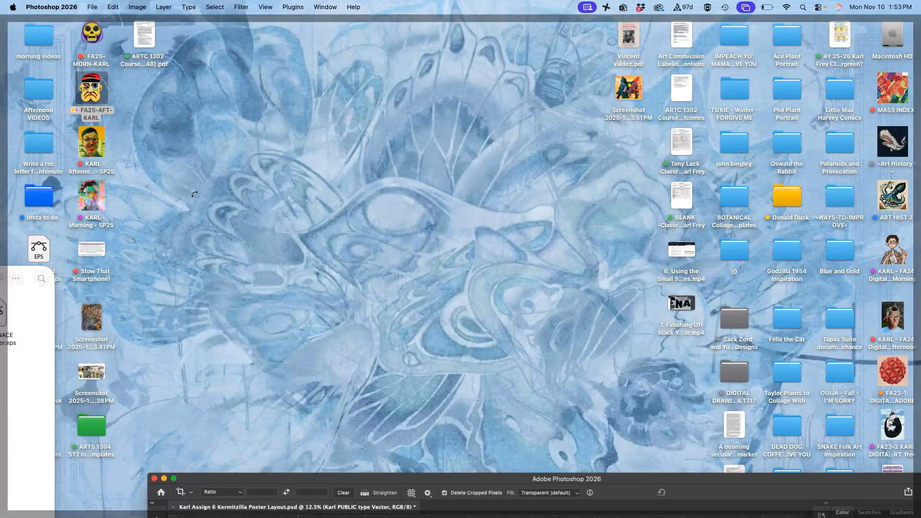
pyautogui.press('F11')
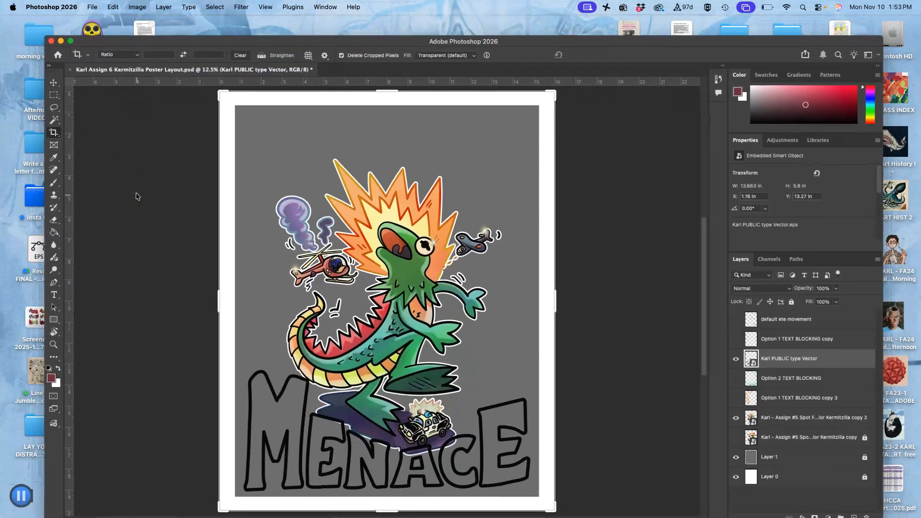
pyautogui.moveTo(104, 40); pyautogui.dragTo(162, 50)
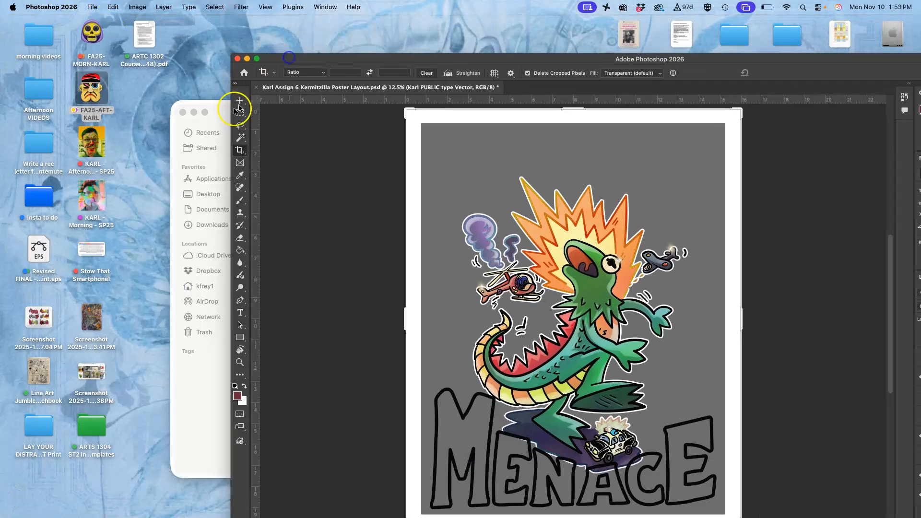
pyautogui.click(223, 103)
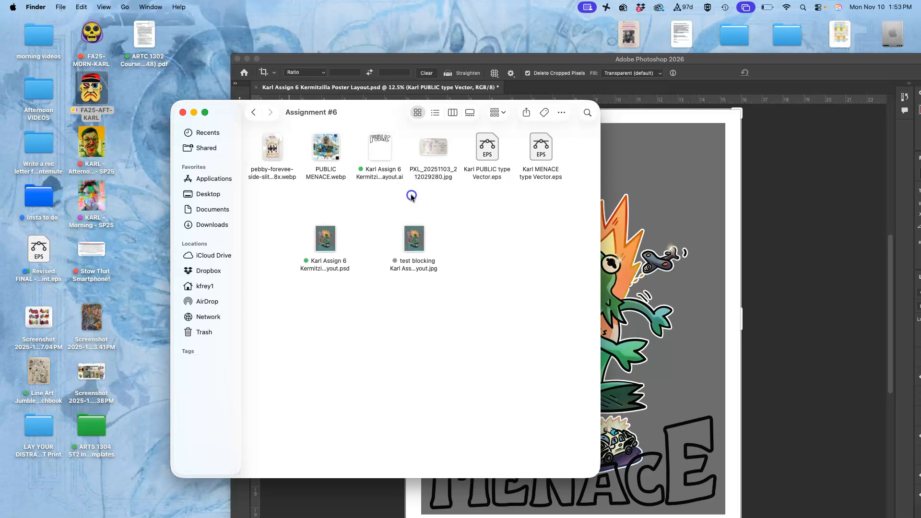
pyautogui.doubleClick(386, 154)
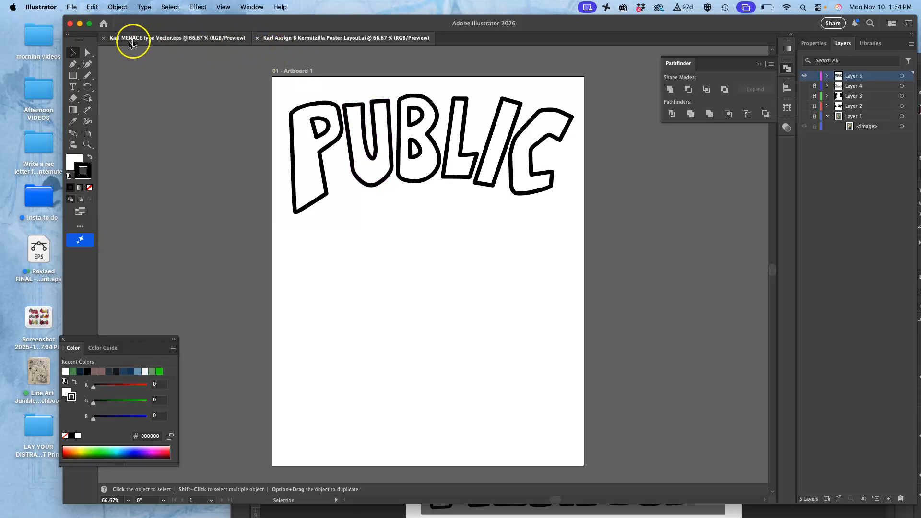
pyautogui.click(104, 39)
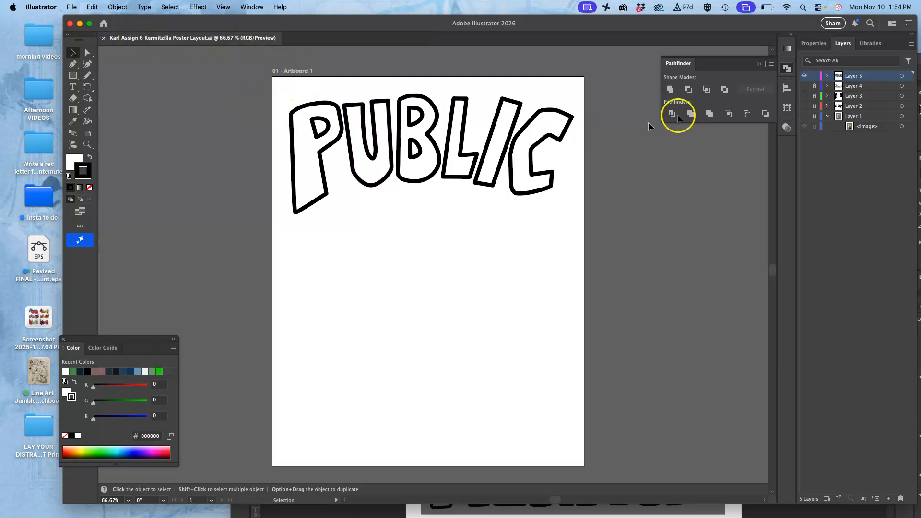
# Step: Save a copy of the PUBLIC artwork as Illustrator EPS, replacing Kermitzilla Poster with PUBLIC in the file name and keeping the default EPS options
pyautogui.click(71, 7)
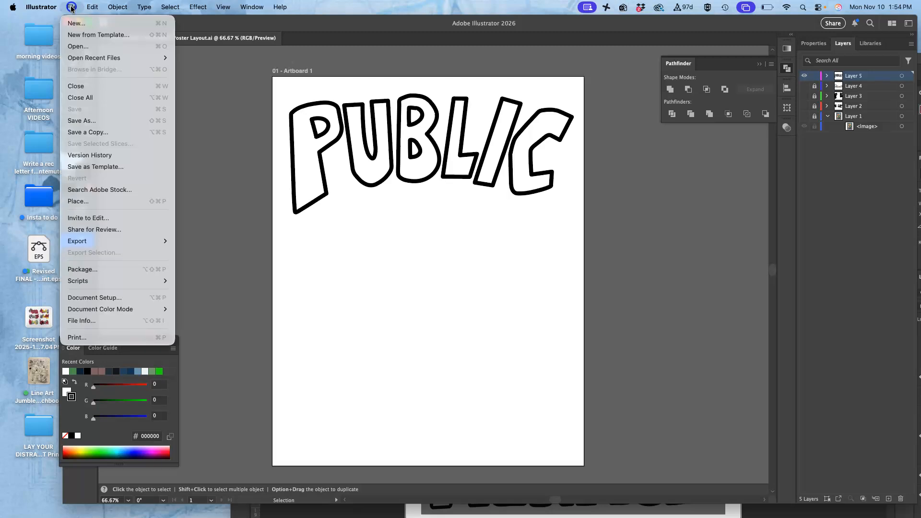
pyautogui.click(85, 129)
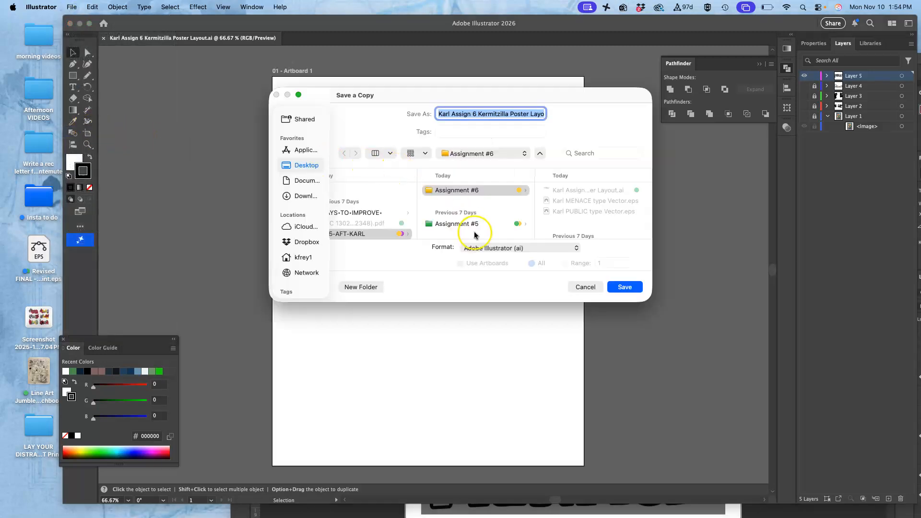
pyautogui.click(481, 247)
pyautogui.click(482, 258)
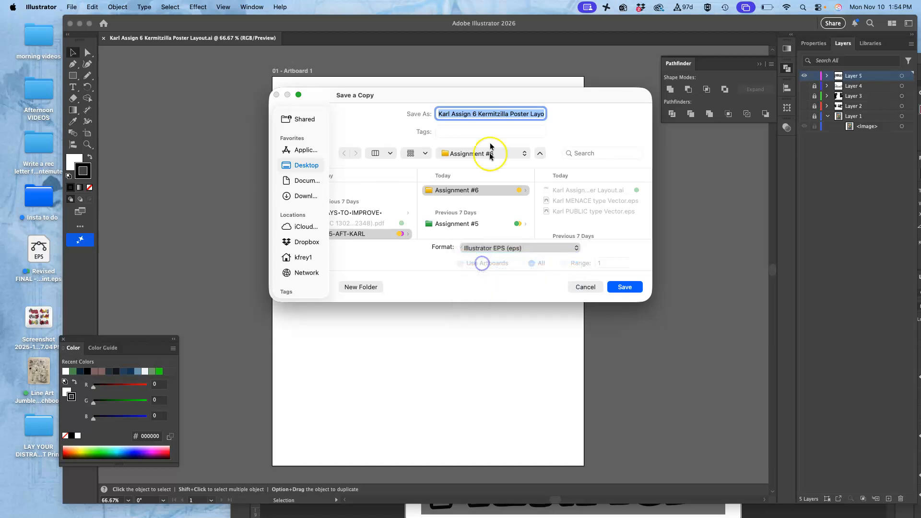
pyautogui.click(472, 114)
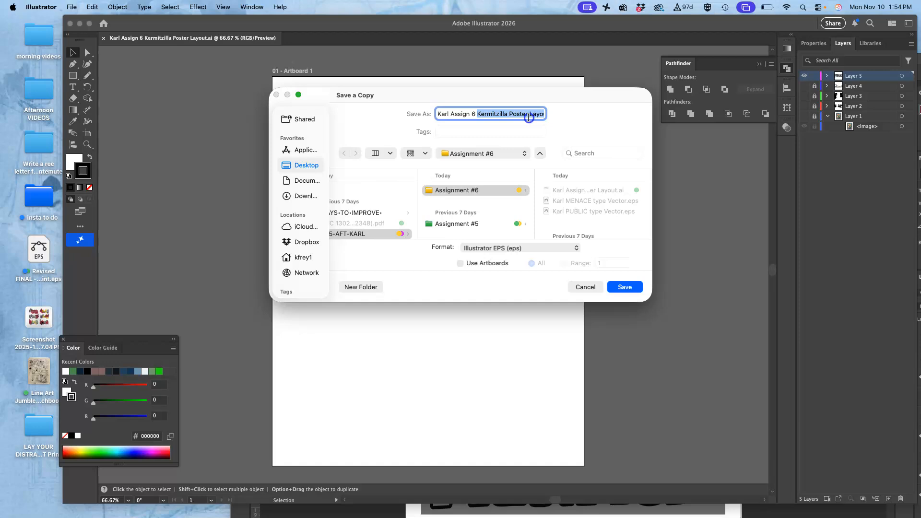
pyautogui.write('PUBLIC')
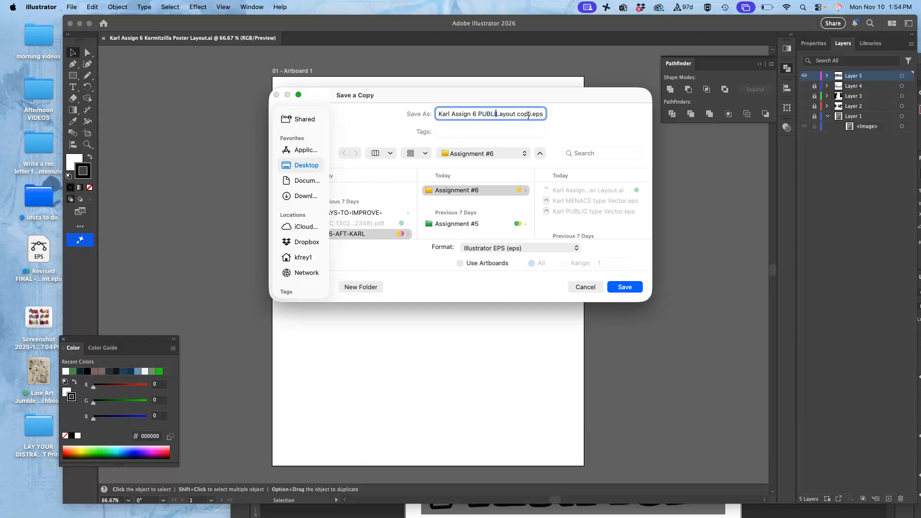
pyautogui.click(621, 287)
pyautogui.click(562, 402)
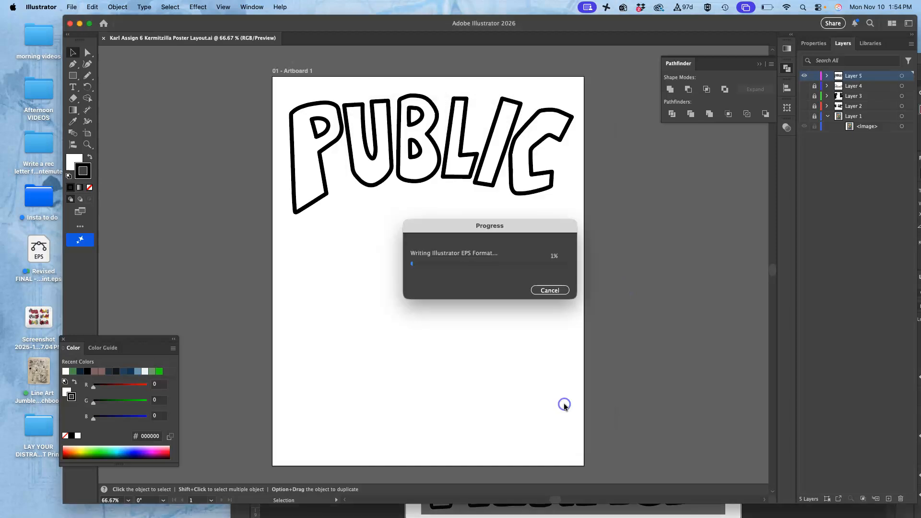
# Step: Minimize Illustrator and place the PUBLICLayout copy EPS from the Assignment #6 folder into the Photoshop poster layout
pyautogui.click(79, 24)
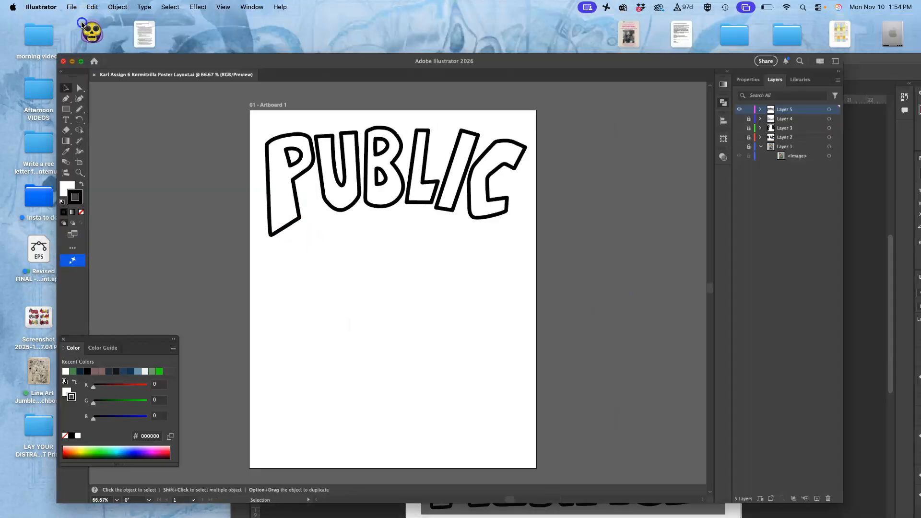
pyautogui.click(398, 217)
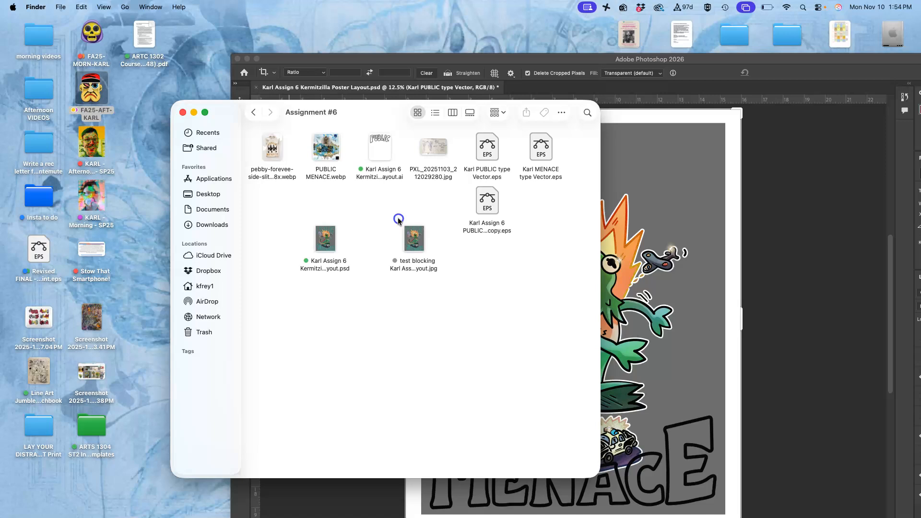
pyautogui.click(490, 209)
pyautogui.moveTo(490, 209); pyautogui.dragTo(640, 200)
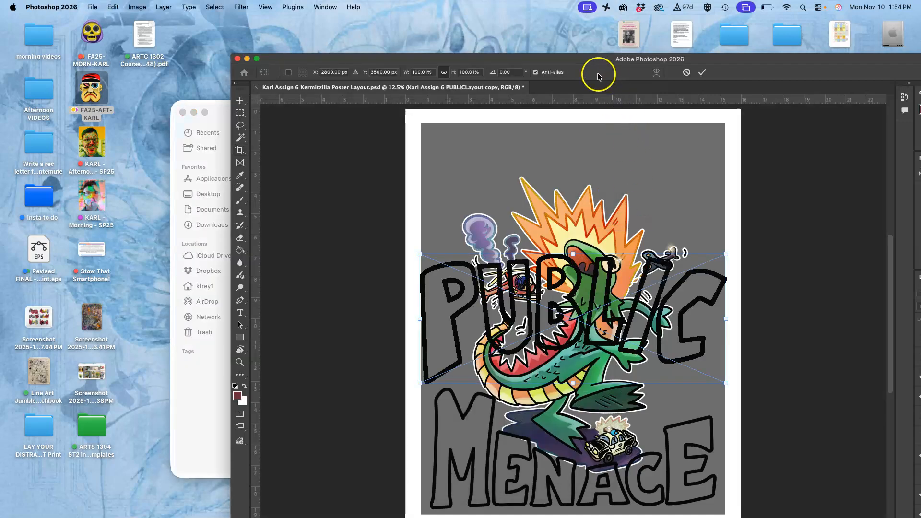
pyautogui.moveTo(592, 60); pyautogui.dragTo(370, 45)
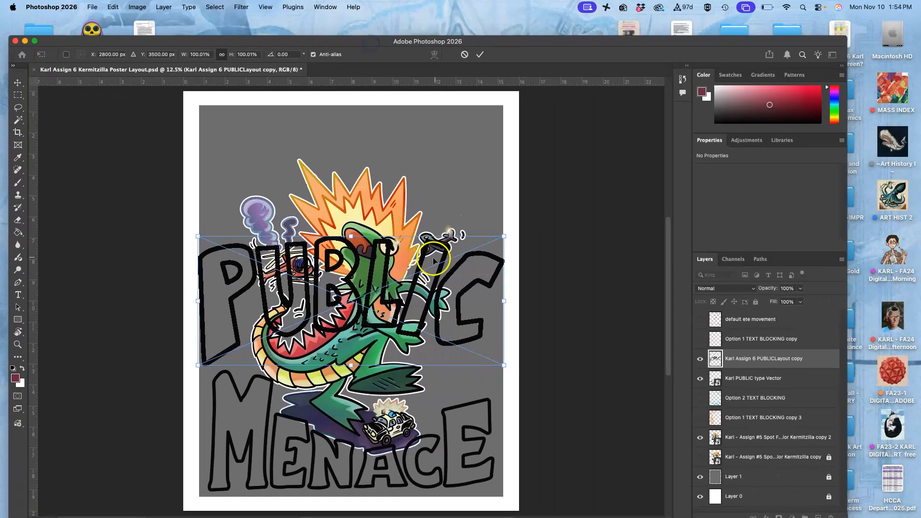
# Step: Move the placed PUBLIC lettering to the poster's top edge and scale it proportionally to about 105%
pyautogui.moveTo(386, 250); pyautogui.dragTo(388, 133)
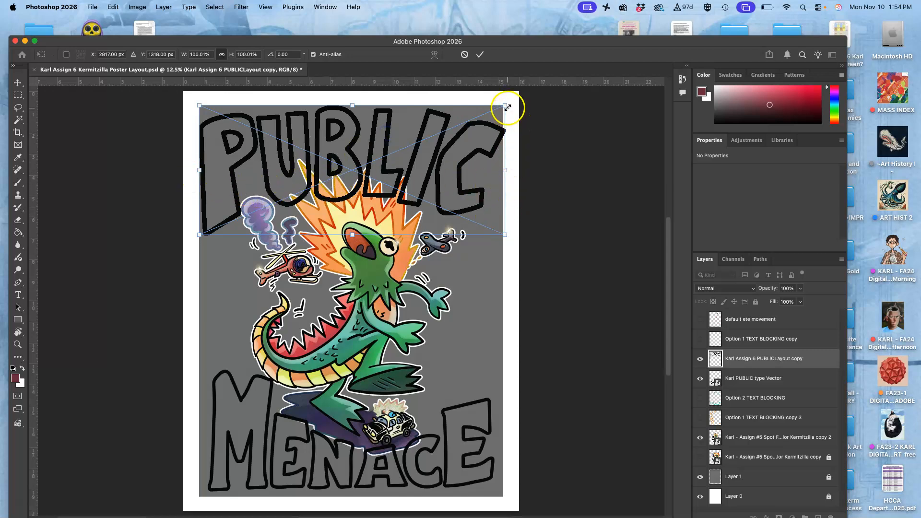
pyautogui.moveTo(447, 124)
pyautogui.mouseDown()
pyautogui.moveTo(443, 138)
pyautogui.moveTo(439, 118)
pyautogui.mouseUp()
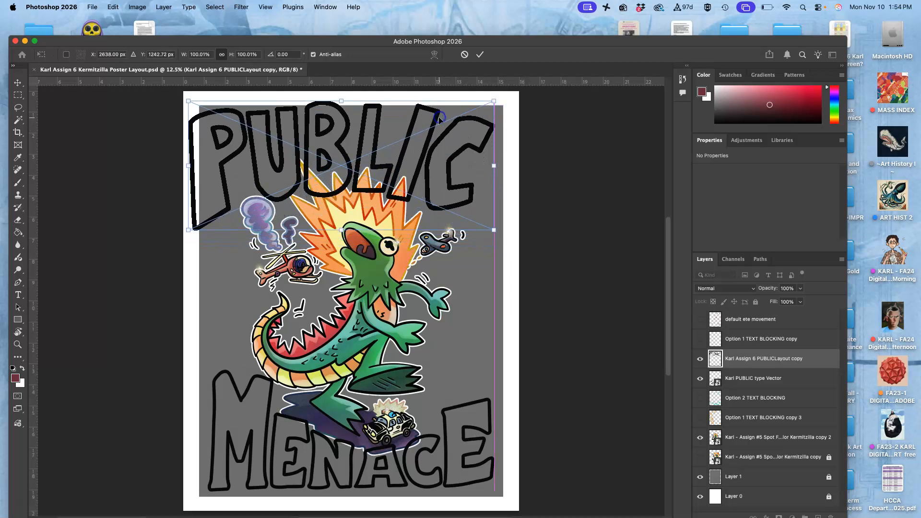
pyautogui.moveTo(494, 100); pyautogui.dragTo(511, 103)
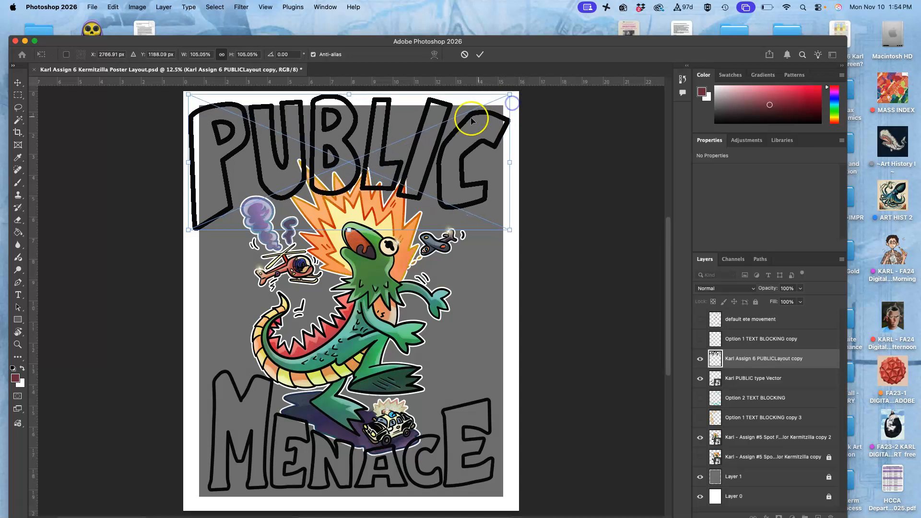
# Step: Nudge the PUBLIC lettering down and right in small increments to center it across the top of the poster
pyautogui.moveTo(451, 116); pyautogui.dragTo(451, 118)
pyautogui.press('Down')
pyautogui.press('Down')
pyautogui.press('Down')
pyautogui.press('Down')
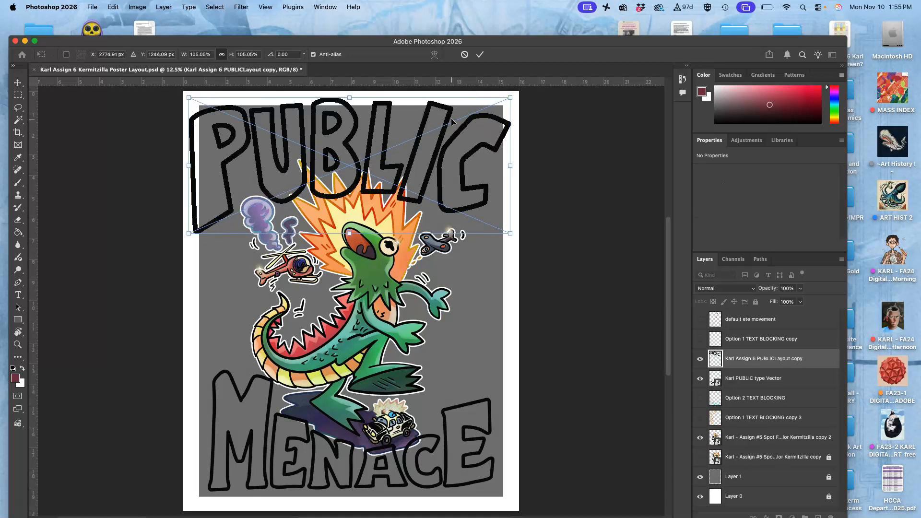
pyautogui.press('BackSpace')
pyautogui.press('Right')
pyautogui.press('Right')
pyautogui.press('Right')
pyautogui.press('Right')
pyautogui.press('Down')
pyautogui.press('Down')
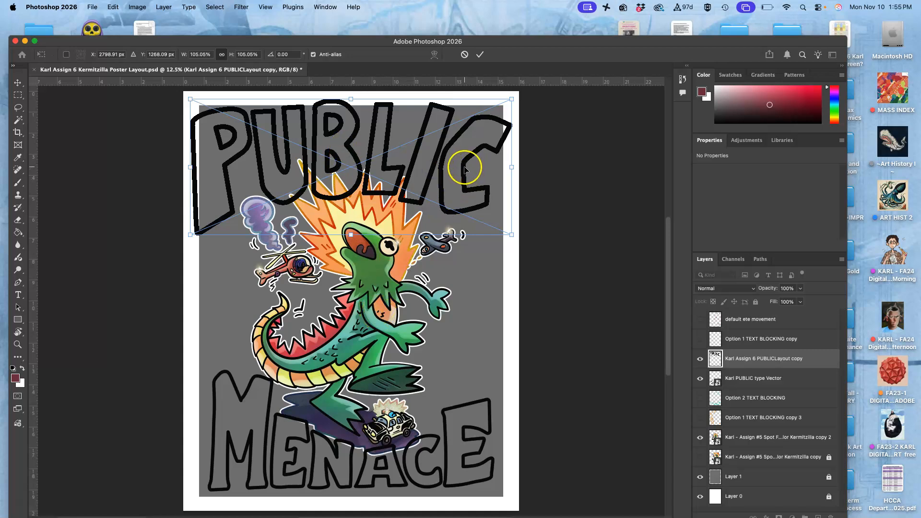
pyautogui.moveTo(464, 168); pyautogui.dragTo(467, 169)
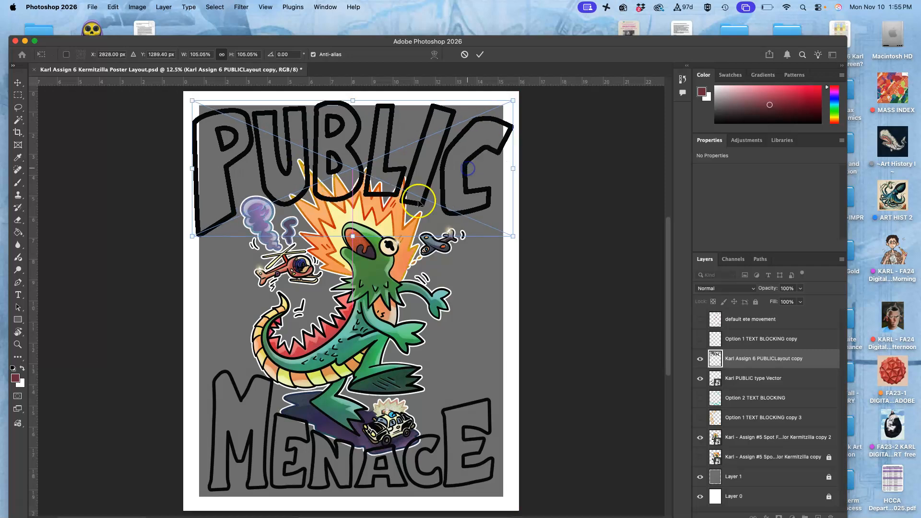
# Step: Skew the PUBLIC lettering slightly, shifting its lower corners to the right and its right side down, and commit the placement
pyautogui.rightClick(421, 185)
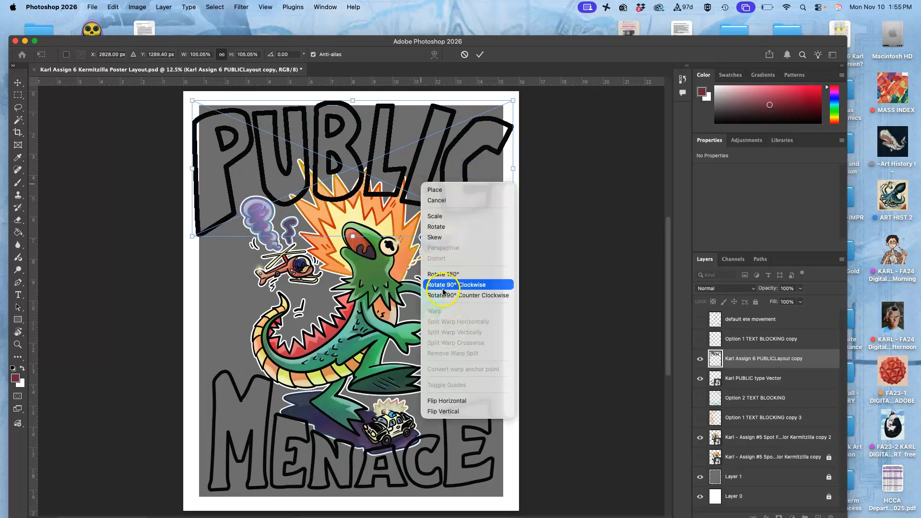
pyautogui.click(435, 238)
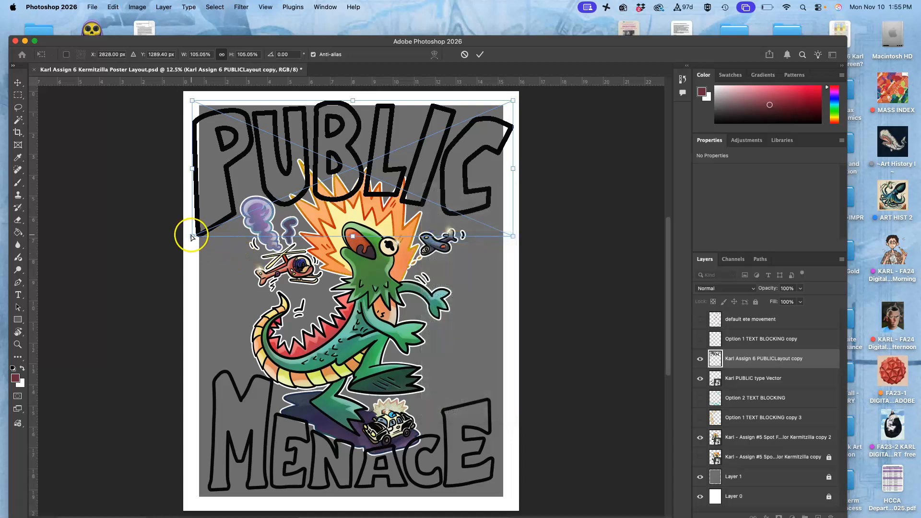
pyautogui.moveTo(191, 236)
pyautogui.mouseDown()
pyautogui.moveTo(195, 246)
pyautogui.moveTo(201, 234)
pyautogui.mouseUp()
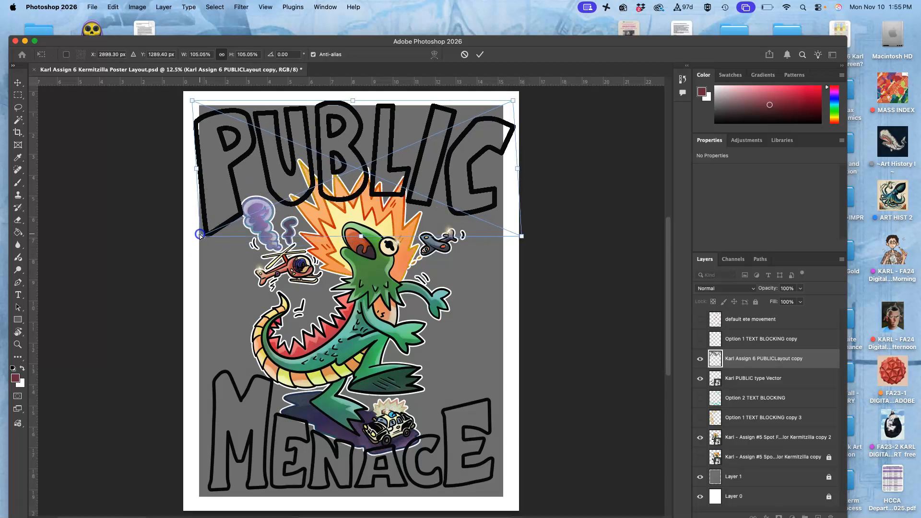
pyautogui.moveTo(521, 234); pyautogui.dragTo(519, 240)
pyautogui.moveTo(512, 105); pyautogui.dragTo(507, 104)
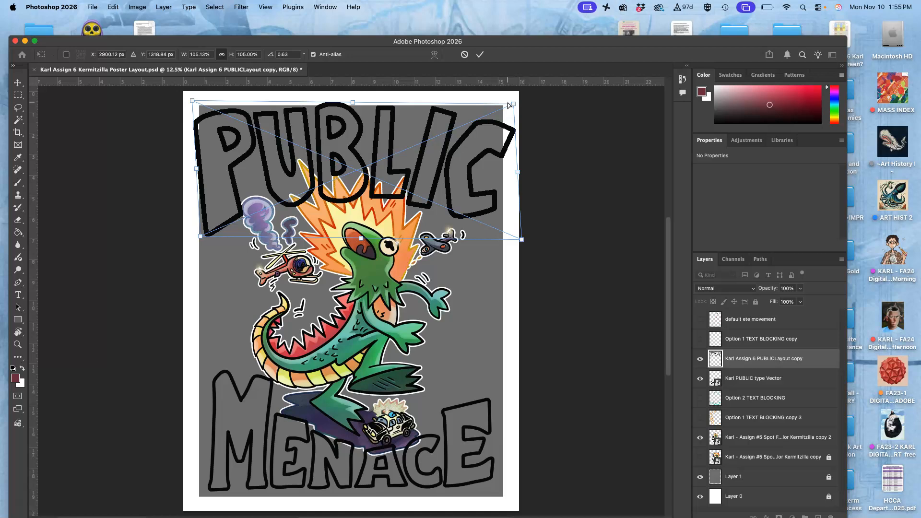
pyautogui.press('Return')
pyautogui.press('c')
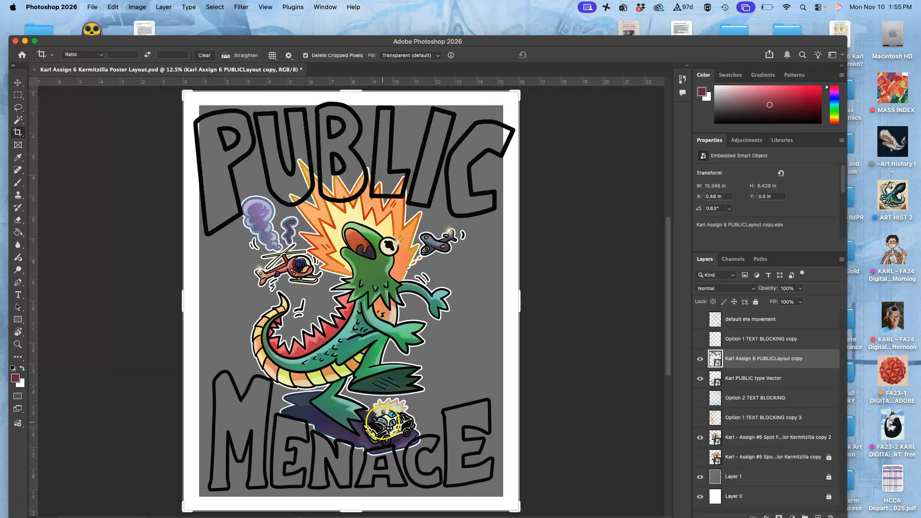
# Step: Switch to the Move tool and check which layer holds the MENACE lettering by toggling the PUBLIC type Vector layer's visibility
pyautogui.click(753, 379)
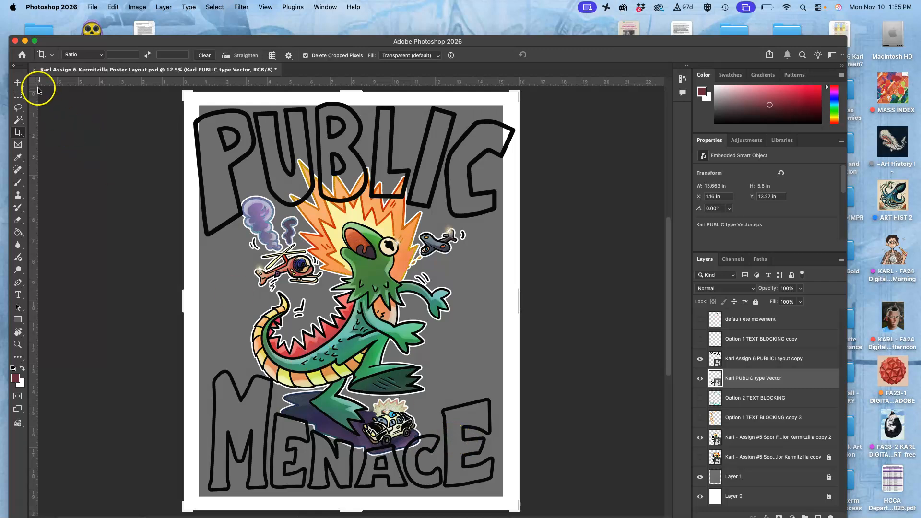
pyautogui.click(18, 84)
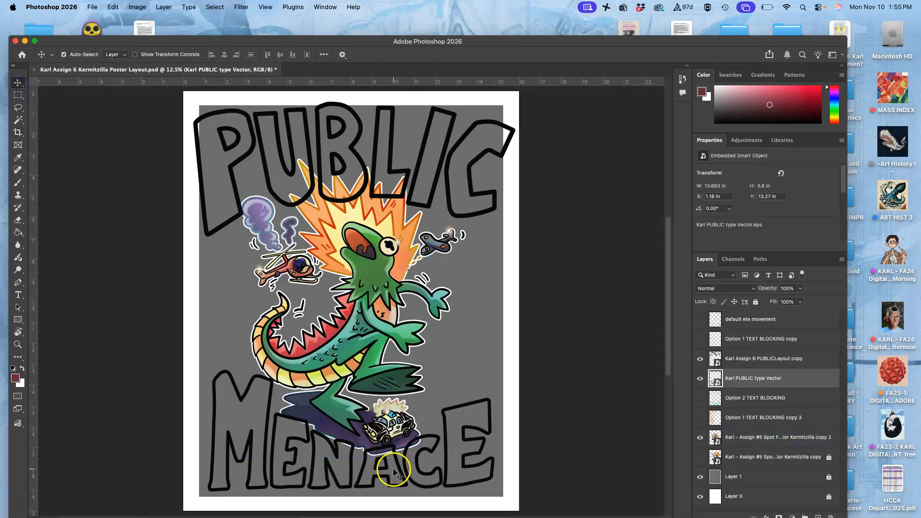
pyautogui.moveTo(393, 474); pyautogui.dragTo(392, 478)
pyautogui.click(743, 376)
pyautogui.click(741, 358)
pyautogui.click(700, 378)
pyautogui.click(700, 378)
# Step: Free-transform the MENACE lettering on the PUBLIC type Vector layer, enlarging it proportionally to about 114% across the poster's bottom edge
pyautogui.click(751, 381)
pyautogui.press('super+t')
pyautogui.scroll(-3, 222, 308)
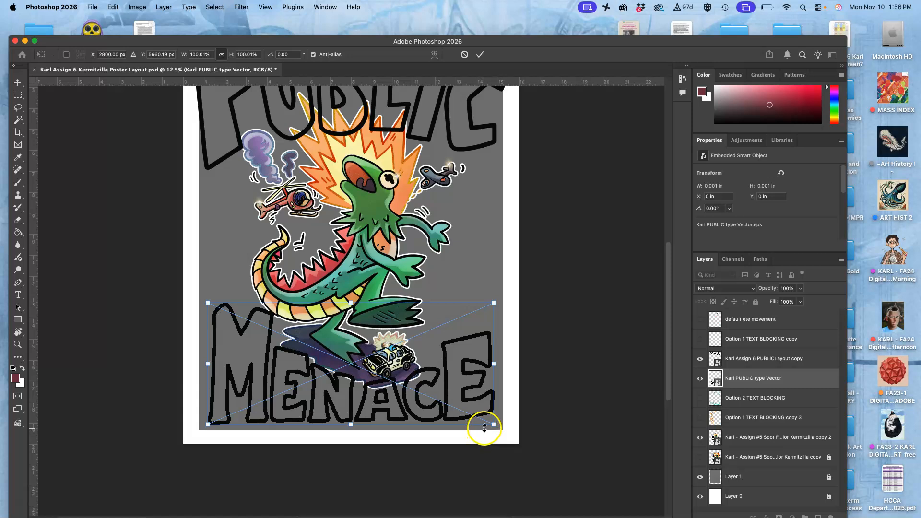
pyautogui.moveTo(494, 425); pyautogui.dragTo(510, 438)
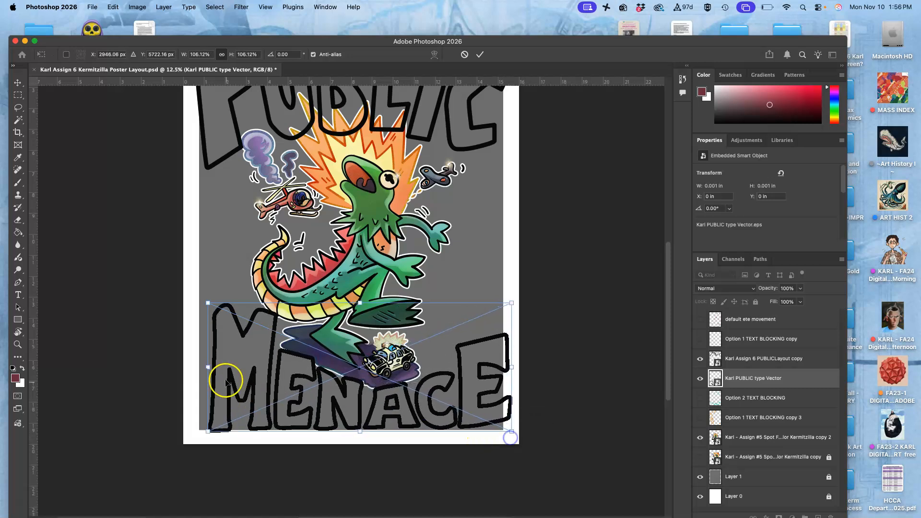
pyautogui.moveTo(207, 433); pyautogui.dragTo(183, 428)
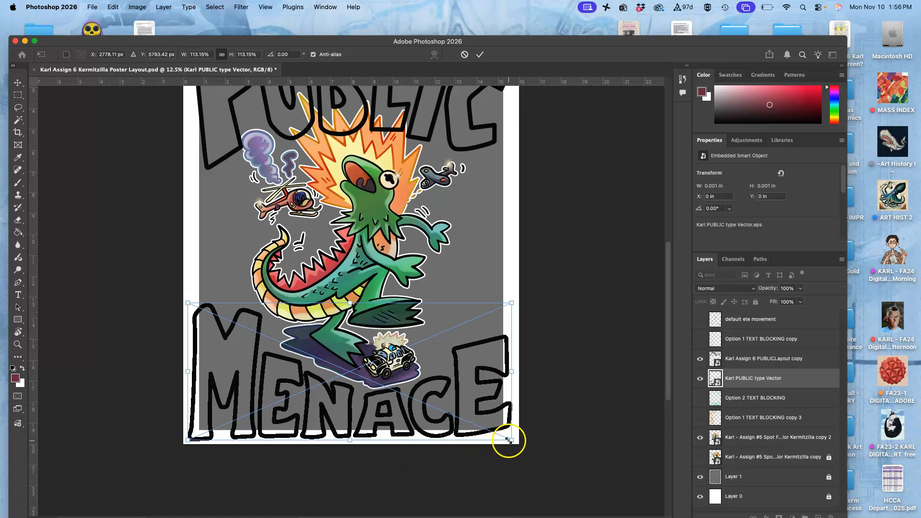
pyautogui.moveTo(510, 439); pyautogui.dragTo(512, 440)
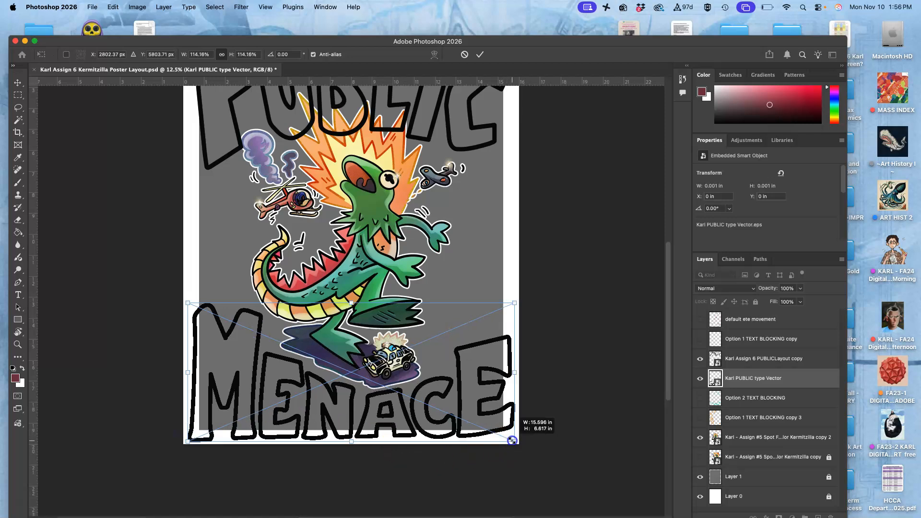